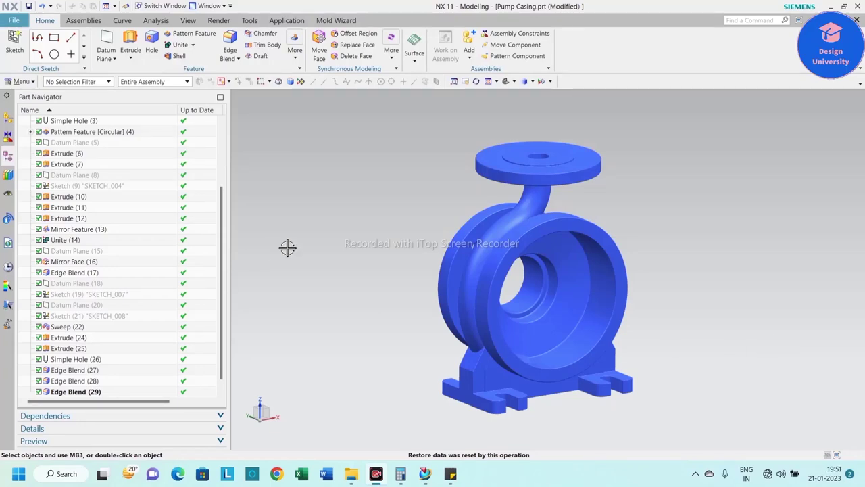
- Orbit the Pump Casing, then orbit and zoom around the Centrifugal Pump Assembly's base frame
mouse_move(335, 286)
middle_mouse_down()
mouse_move(368, 274)
mouse_move(334, 266)
mouse_move(309, 274)
mouse_move(307, 293)
mouse_move(325, 264)
mouse_move(288, 263)
mouse_move(298, 280)
middle_mouse_up()
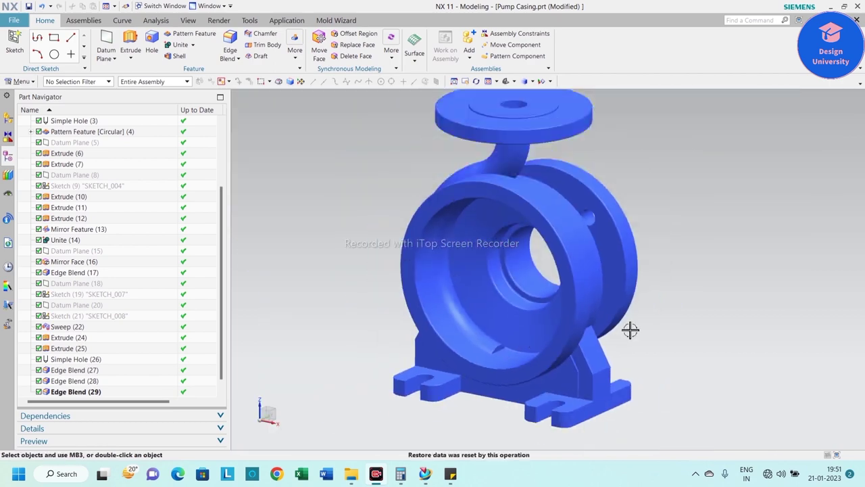
mouse_move(629, 330)
middle_mouse_down()
mouse_move(575, 301)
mouse_move(531, 305)
mouse_move(493, 290)
mouse_move(499, 311)
mouse_move(611, 305)
middle_mouse_up()
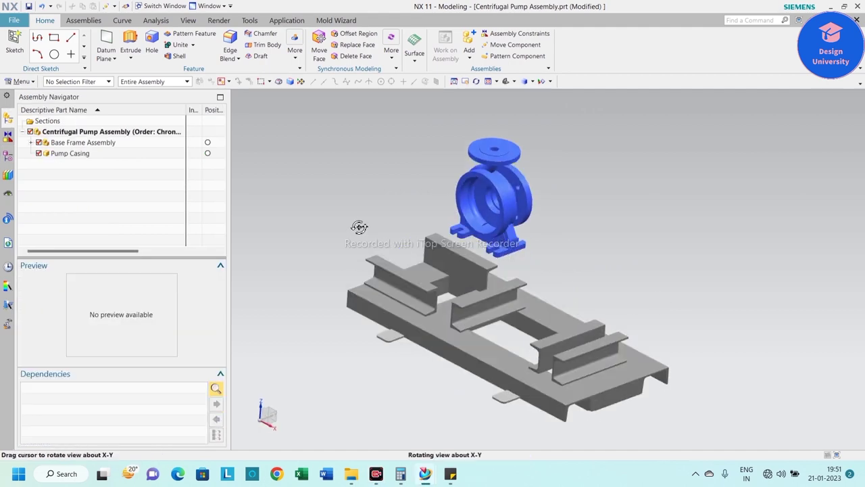
middle_click_drag(357, 226, 474, 286)
scroll(445, 308, "up", 3)
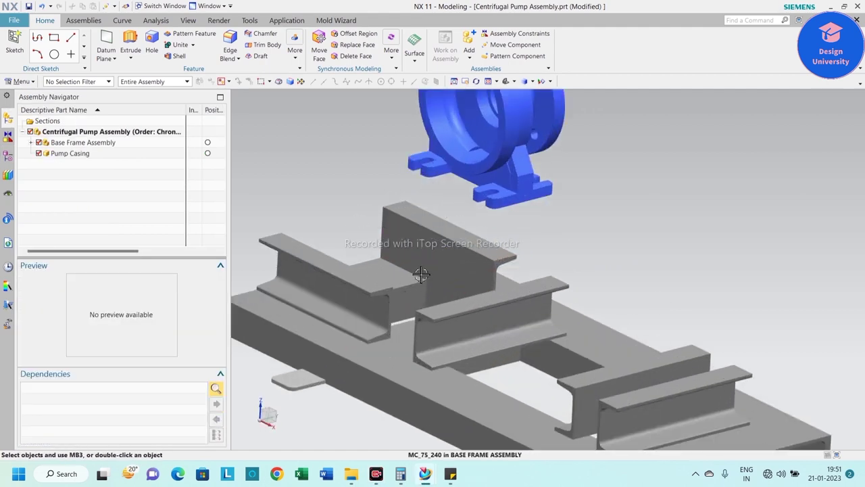
scroll(421, 273, "down", 2)
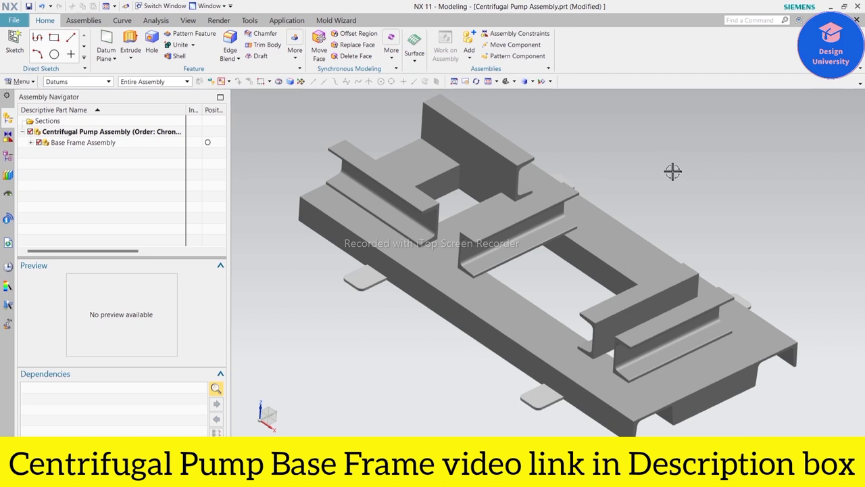
- Create a new empty component file, Pump Casing.prt, in the Centrifugal Pump Assembly
left_click(101, 131)
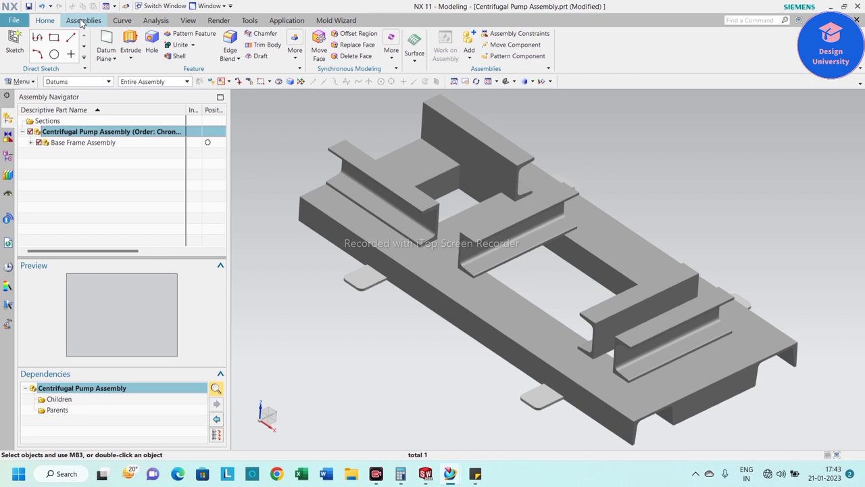
left_click(81, 21)
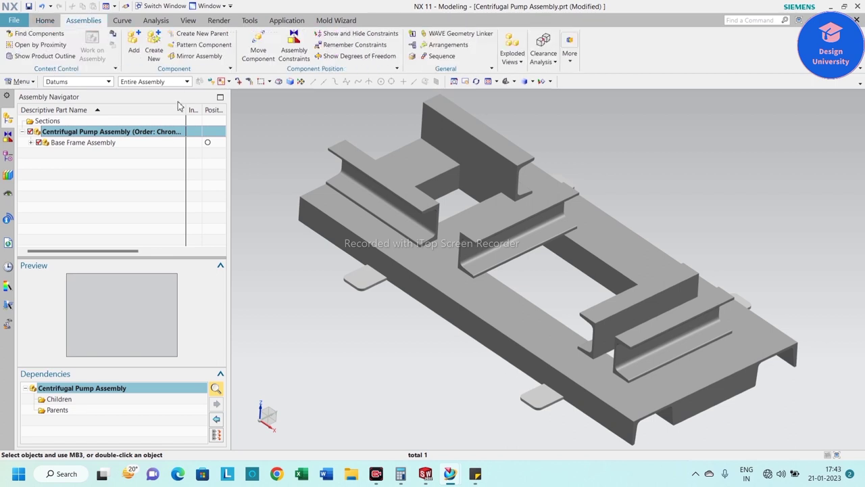
left_click(153, 49)
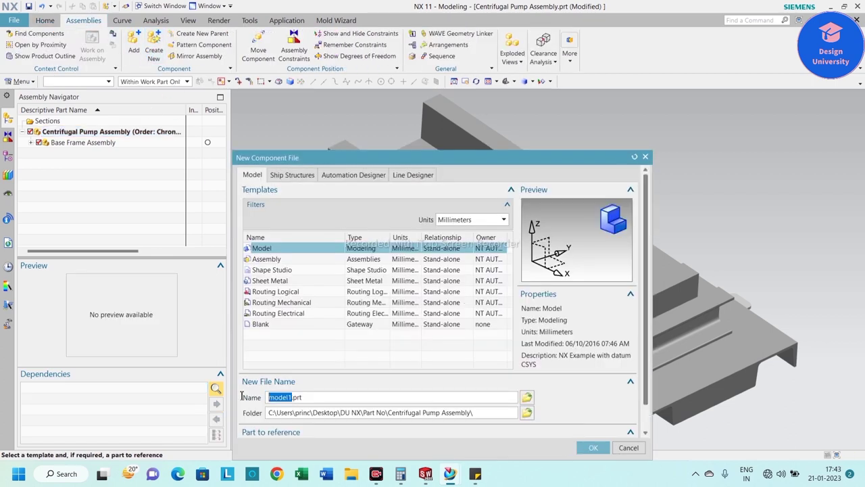
type("Pump Casing")
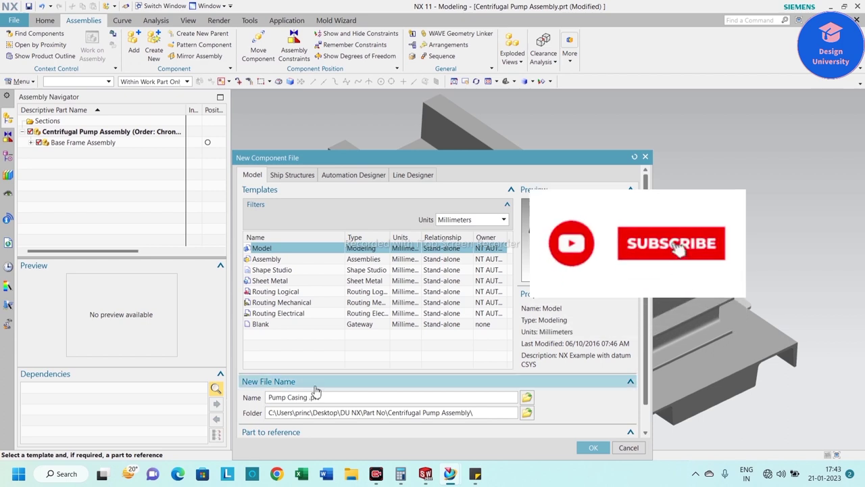
key("BackSpace")
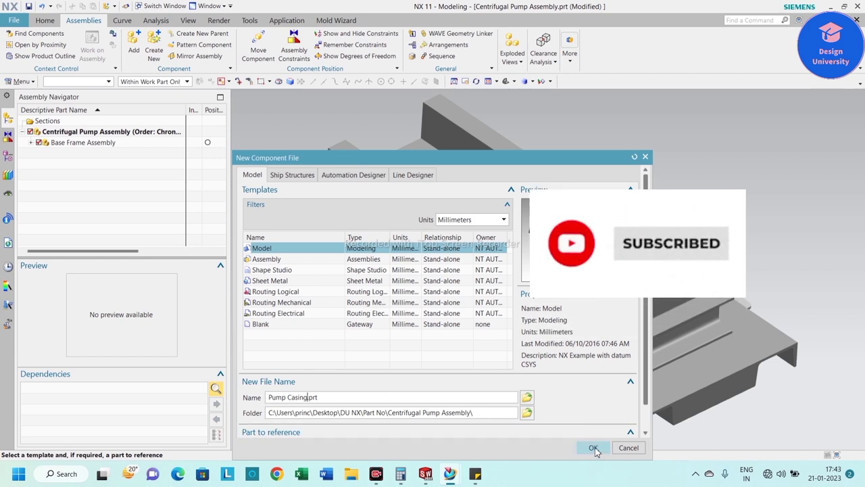
left_click(594, 448)
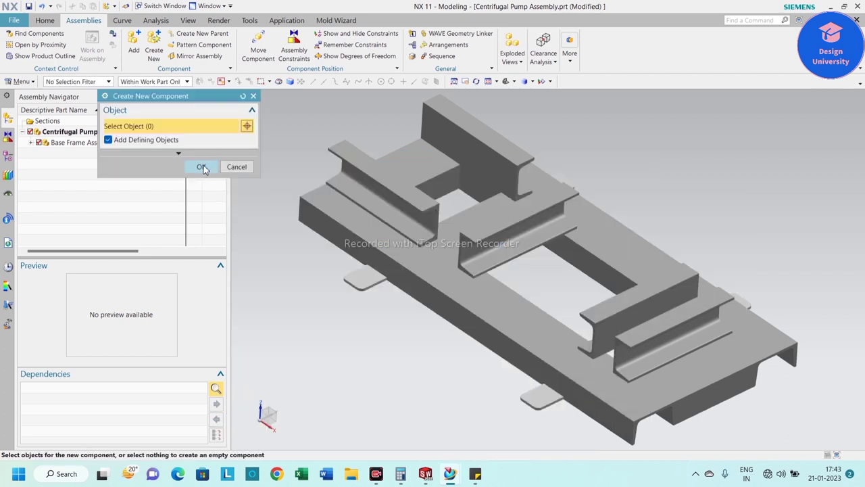
left_click(204, 167)
- Make the Pump Casing component the displayed part
left_click(73, 154)
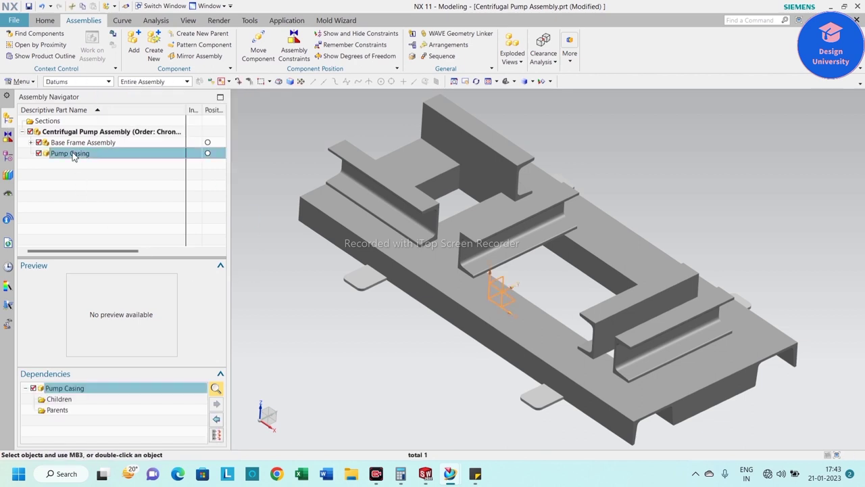
right_click(73, 156)
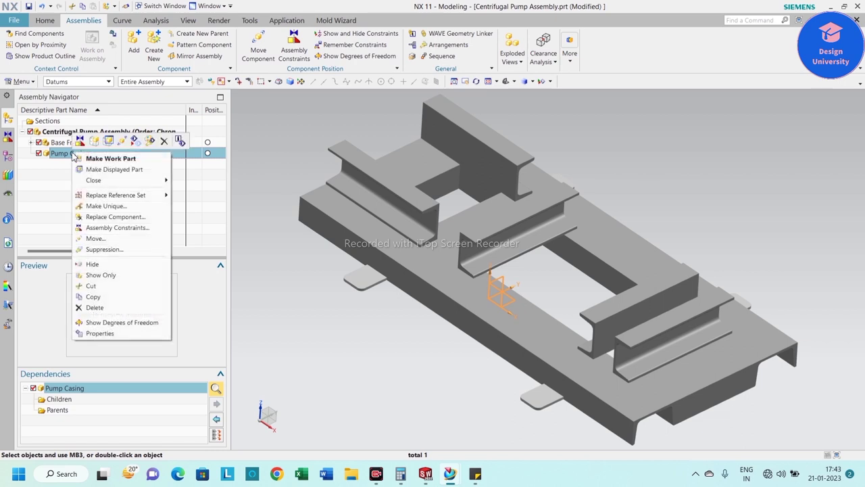
left_click(114, 169)
right_click(392, 199)
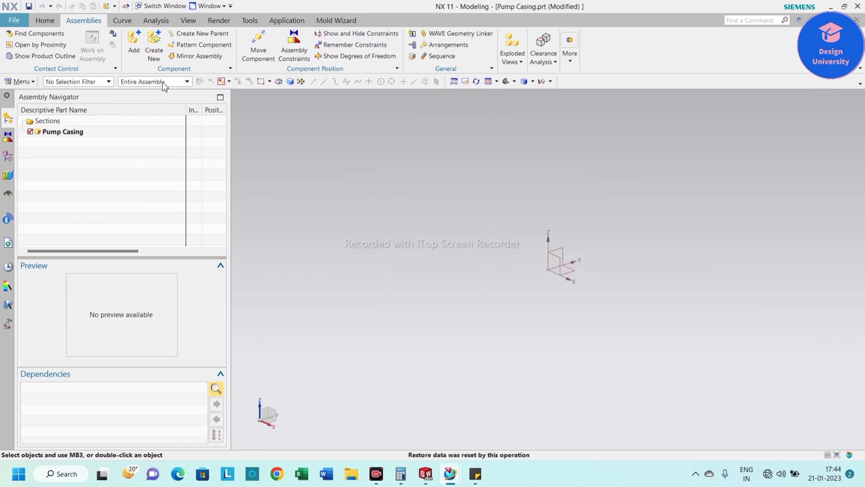
- Start a new sketch on the vertical datum plane
left_click(43, 19)
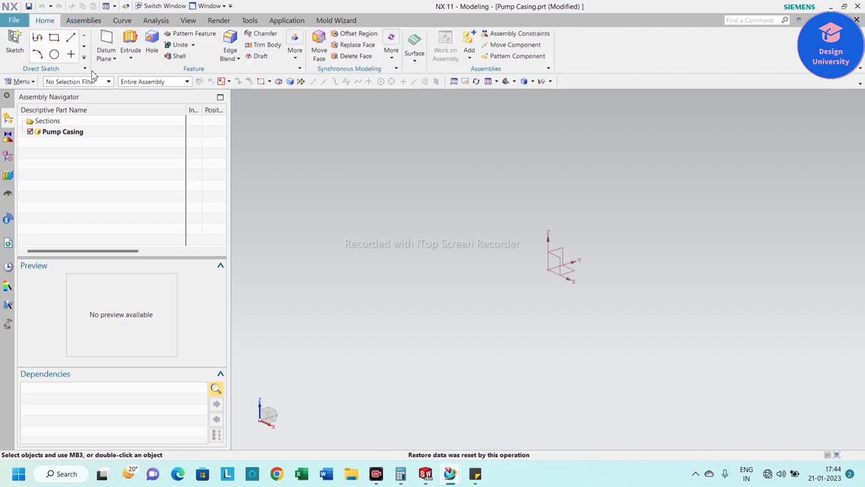
left_click(23, 48)
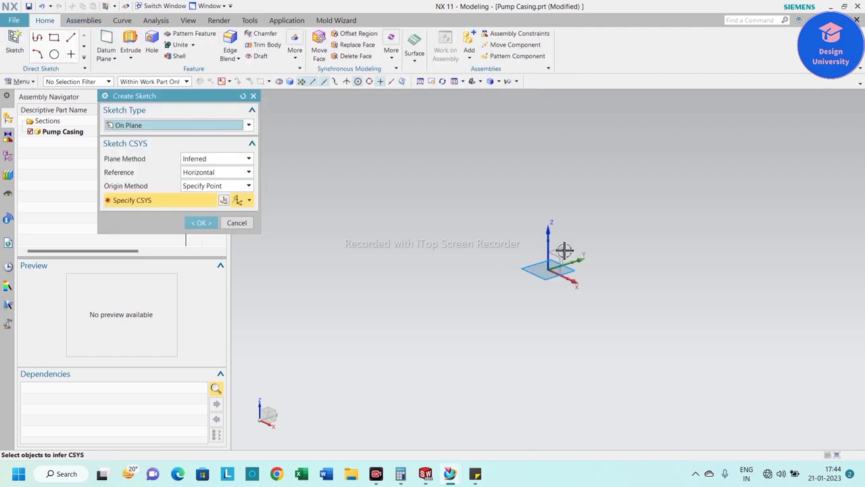
left_click(564, 250)
left_click(201, 222)
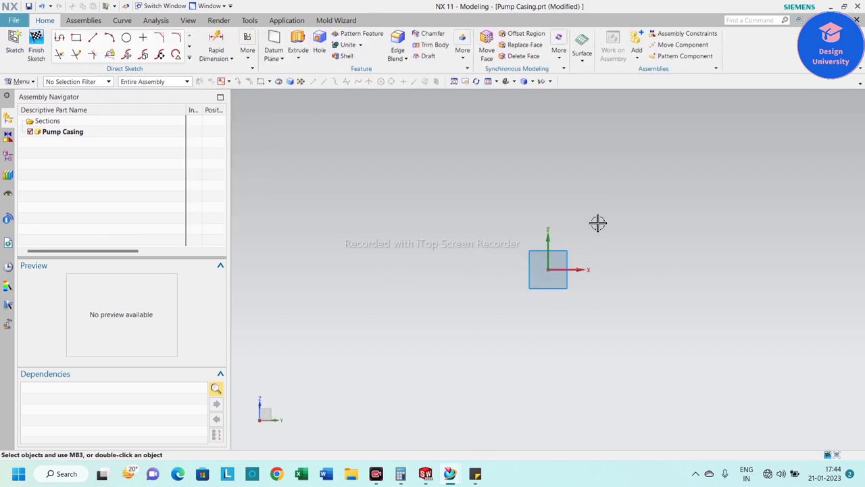
- Draw the profile with Profile, beginning with a 32-long vertical line from the origin
left_click(60, 38)
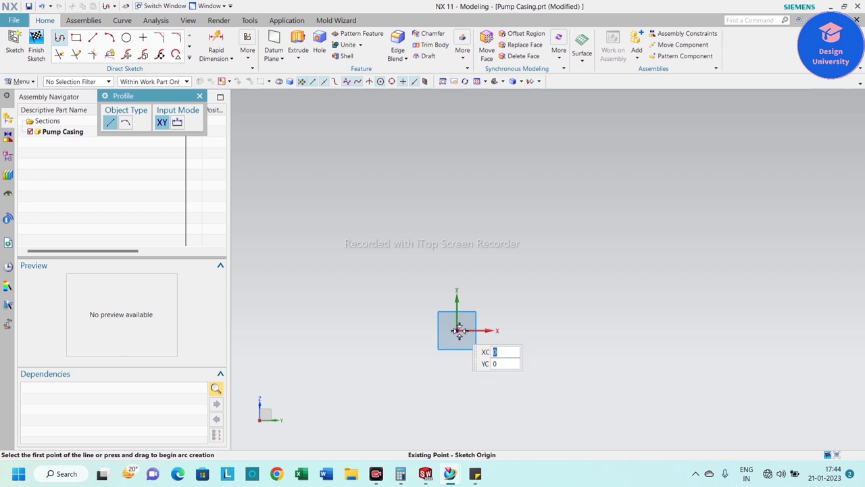
left_click(457, 330)
type("32")
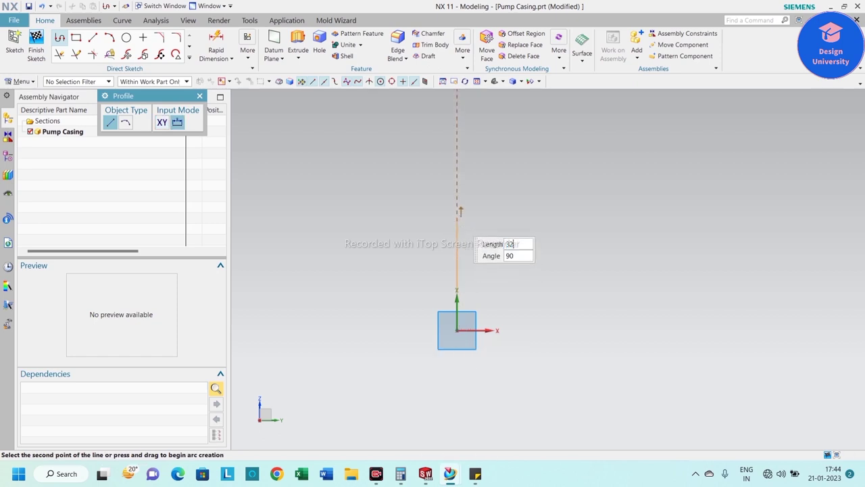
key("Return")
key("Escape")
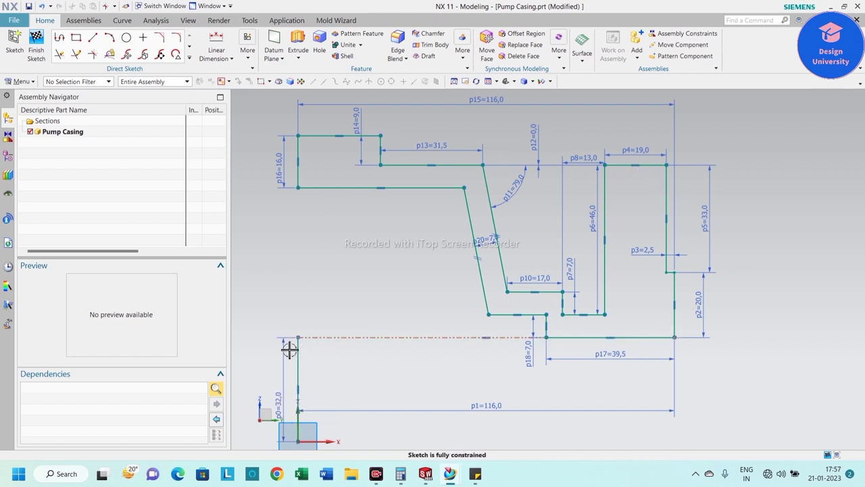
- Adjust Line1 from its mini toolbar, move the 13 and 46 dimension labels clear, and finish the sketch
right_click(299, 368)
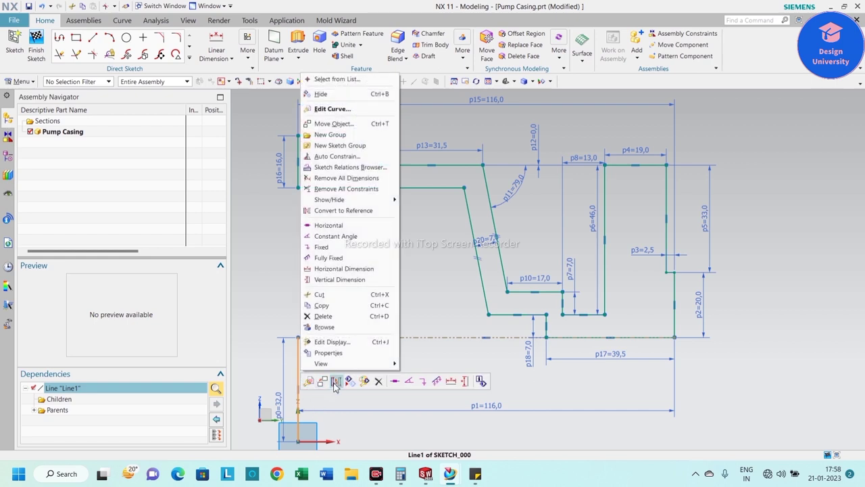
left_click(335, 382)
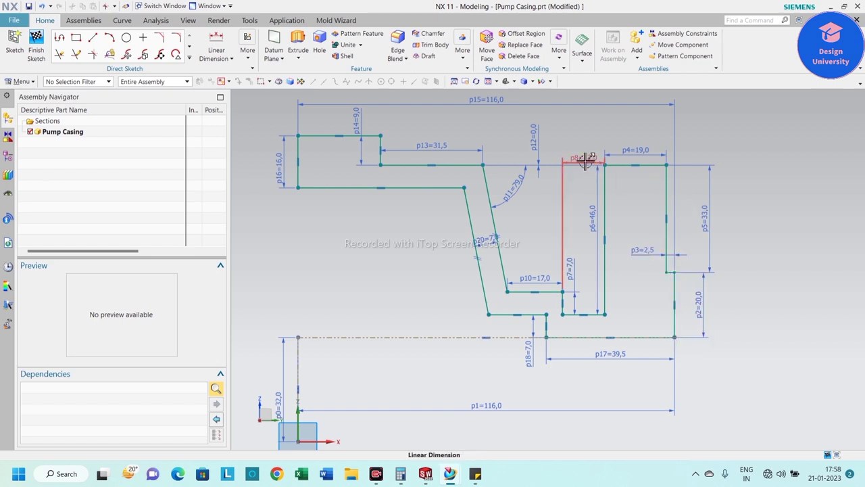
left_click_drag(585, 160, 582, 149)
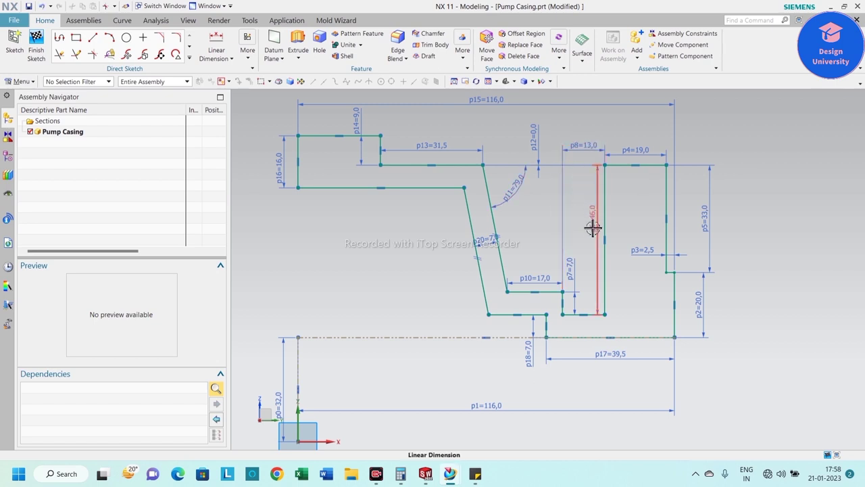
left_click_drag(593, 226, 584, 284)
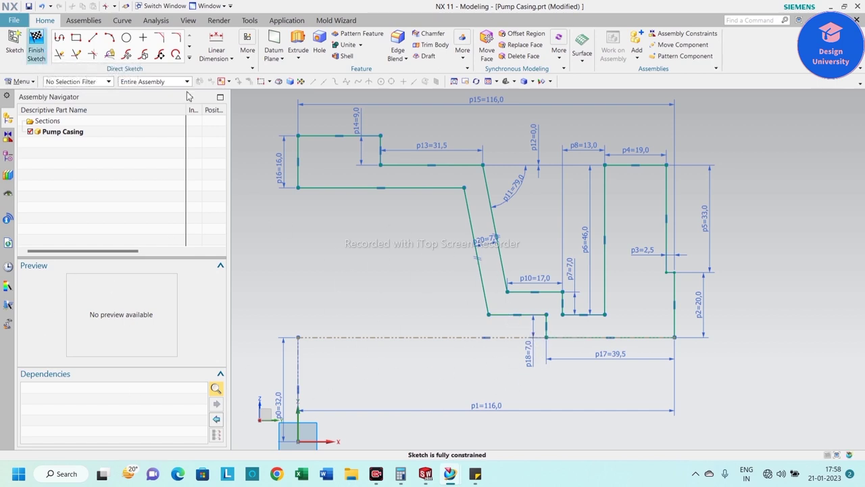
left_click(36, 45)
middle_click_drag(496, 241, 383, 249)
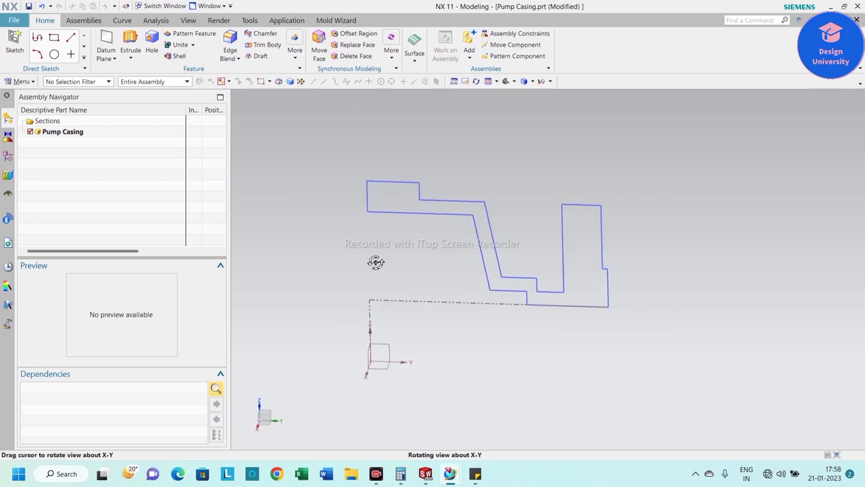
- Start a Revolve and select the whole casing profile as its section
left_click(131, 59)
left_click(143, 81)
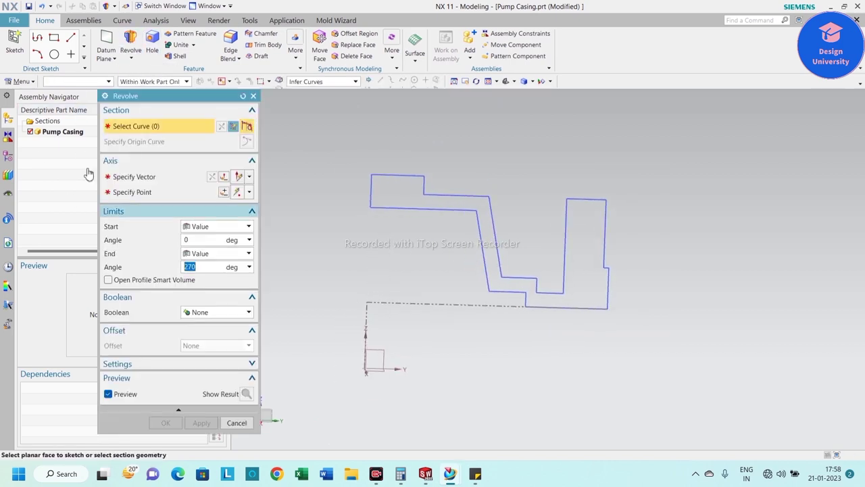
left_click_drag(352, 144, 639, 276)
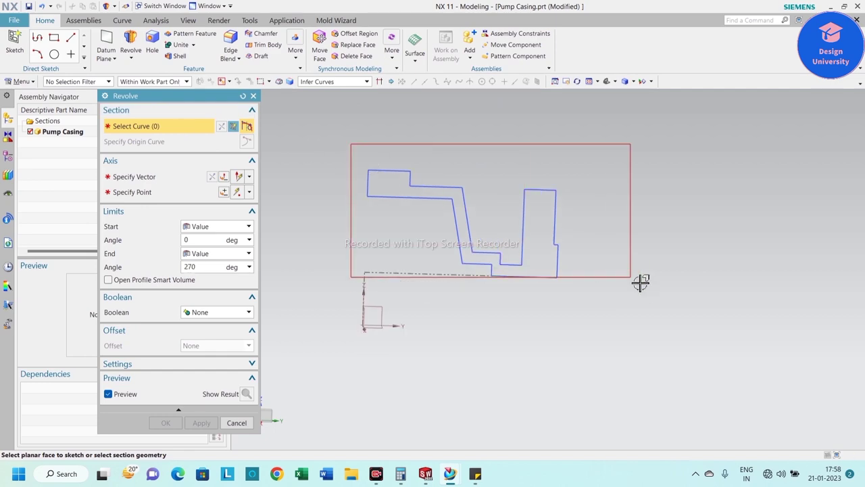
scroll(562, 299, "up", 3)
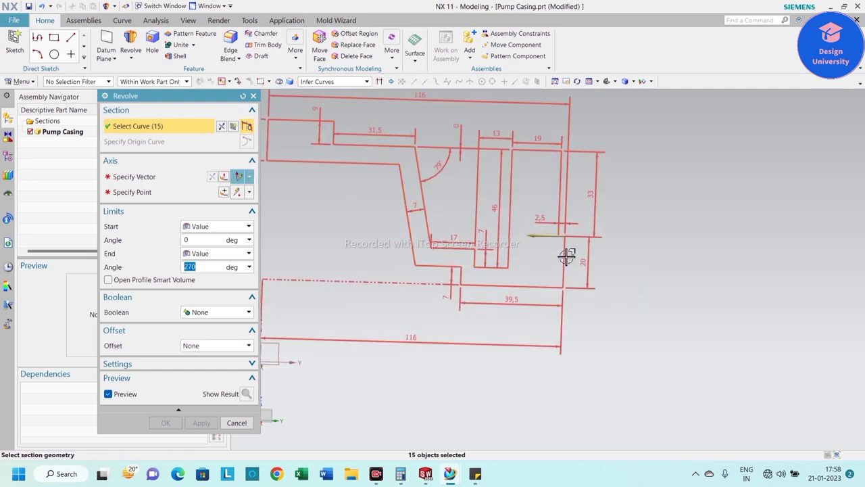
left_click(561, 263)
scroll(581, 224, "up", 3)
scroll(582, 224, "down", 2)
scroll(609, 270, "down", 1)
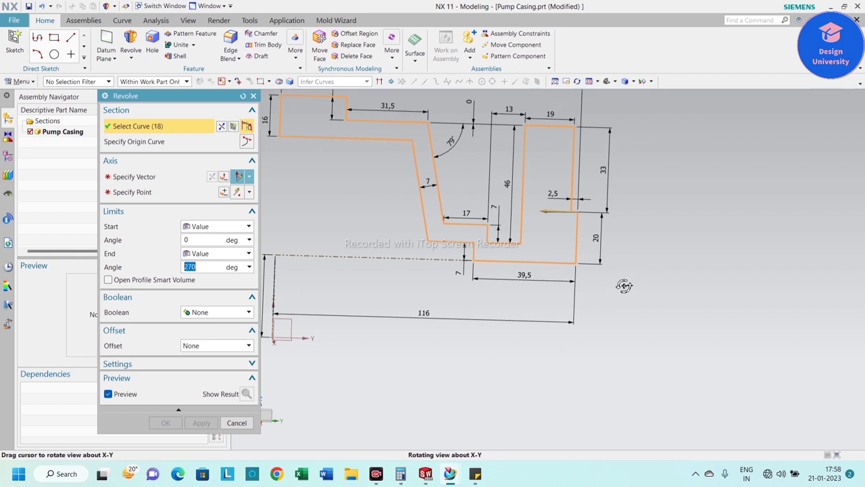
scroll(544, 187, "up", 4)
scroll(544, 188, "down", 2)
scroll(556, 190, "down", 2)
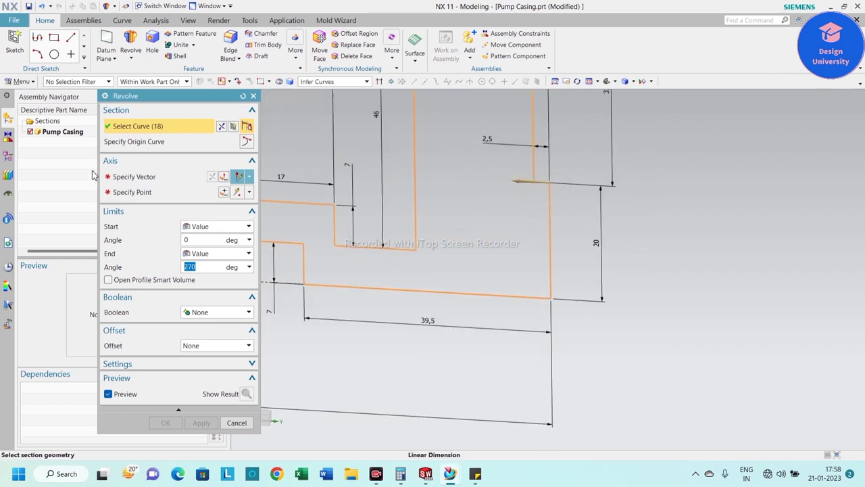
- Revolve about the Y datum axis with a 360° end angle into a solid
middle_click(558, 196)
scroll(569, 286, "down", 2)
scroll(555, 276, "down", 2)
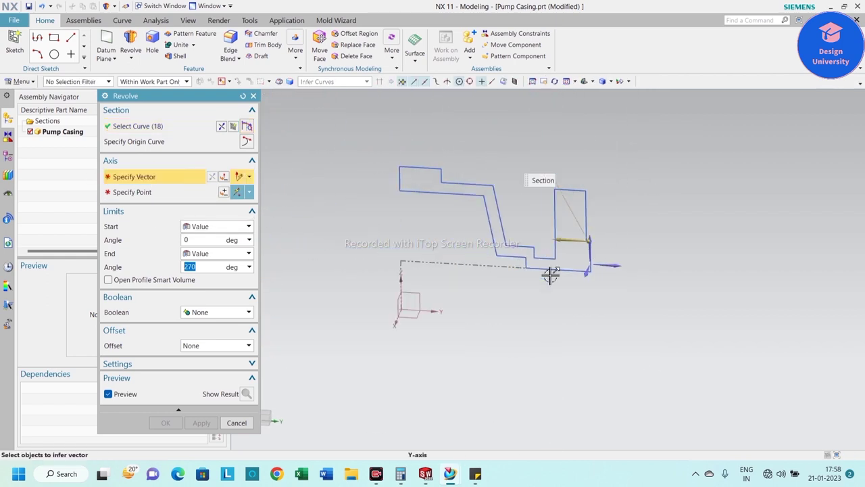
left_click(433, 312)
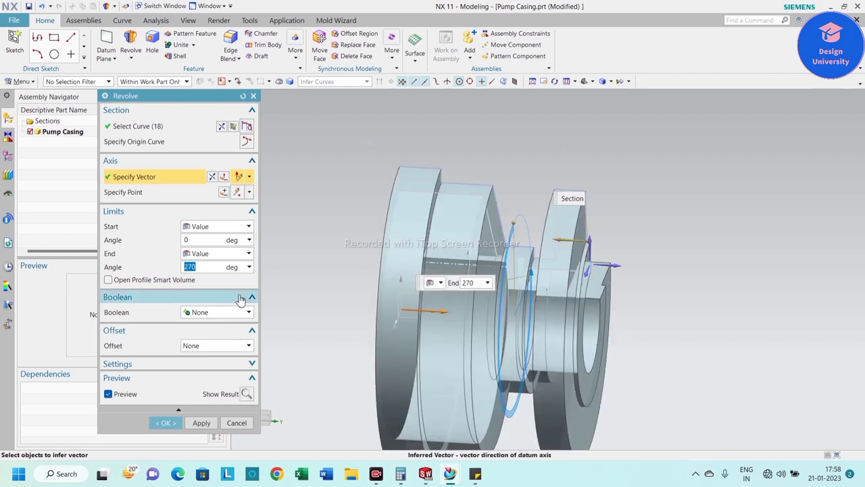
type("3")
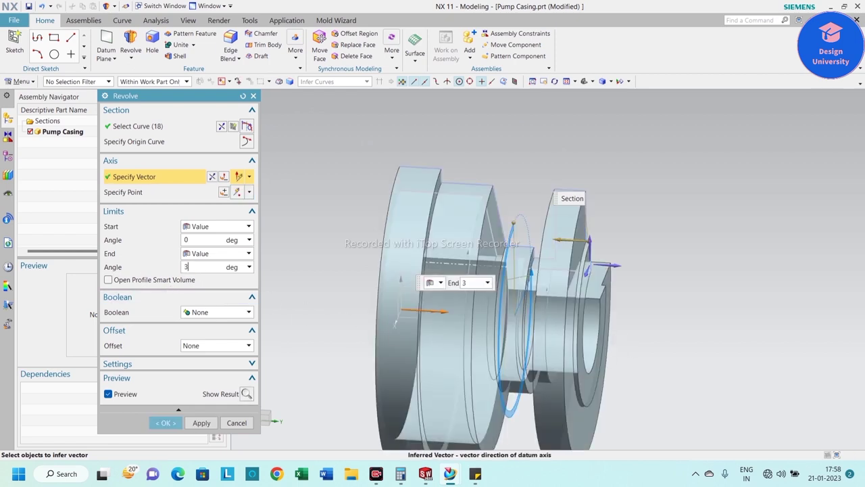
type("60")
key("Return")
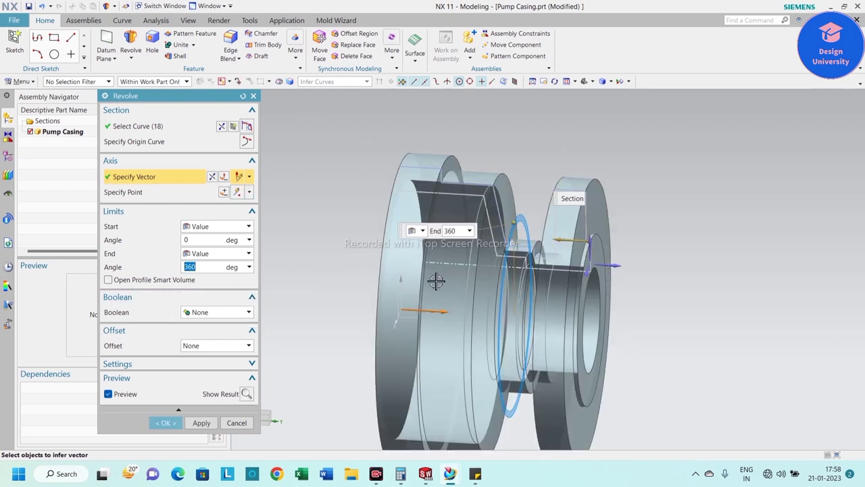
scroll(335, 233, "down", 1)
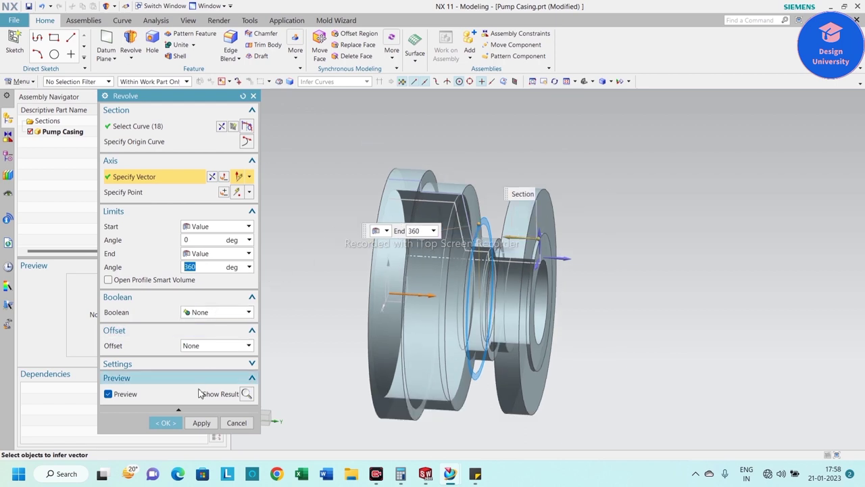
left_click(166, 422)
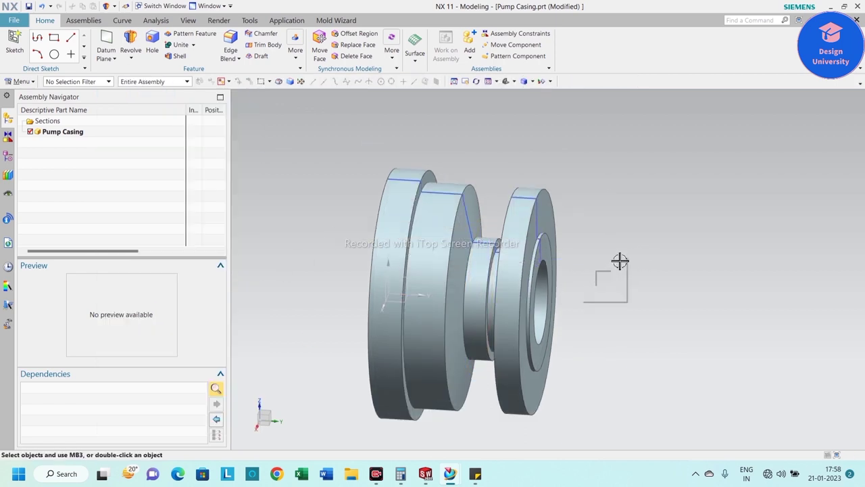
- Hide all sketches with Show and Hide (Ctrl+W)
scroll(632, 210, "down", 1)
middle_click_drag(664, 242, 672, 249)
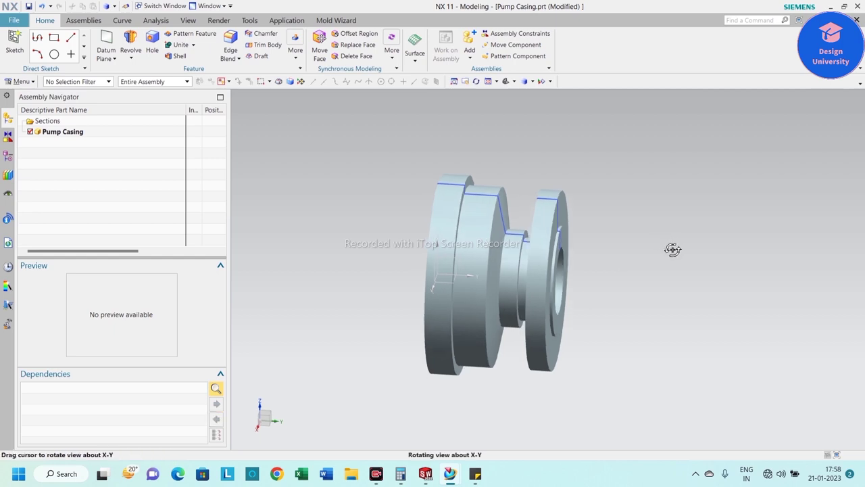
key("ctrl+w")
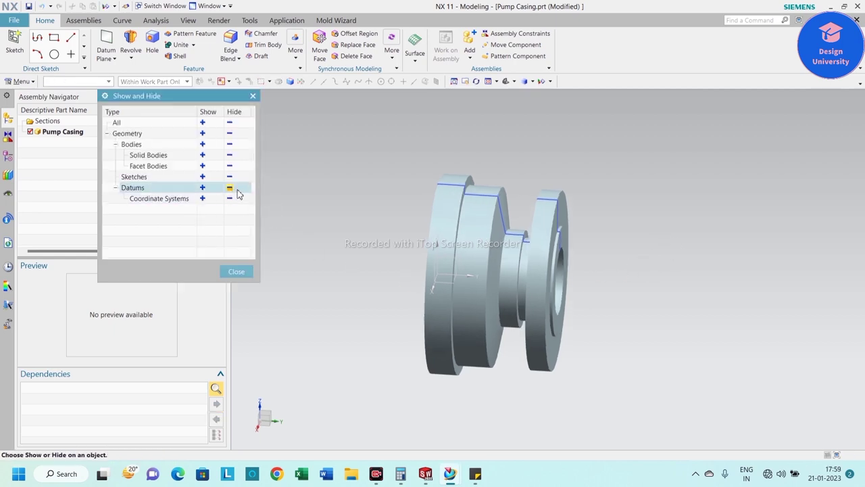
left_click(229, 190)
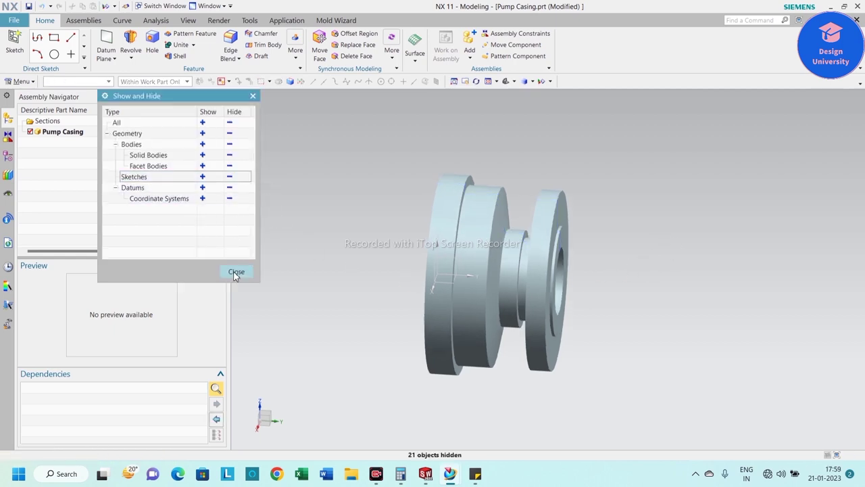
left_click(234, 273)
- Hide the Datum Coordinate System from the Part Navigator
left_click(8, 155)
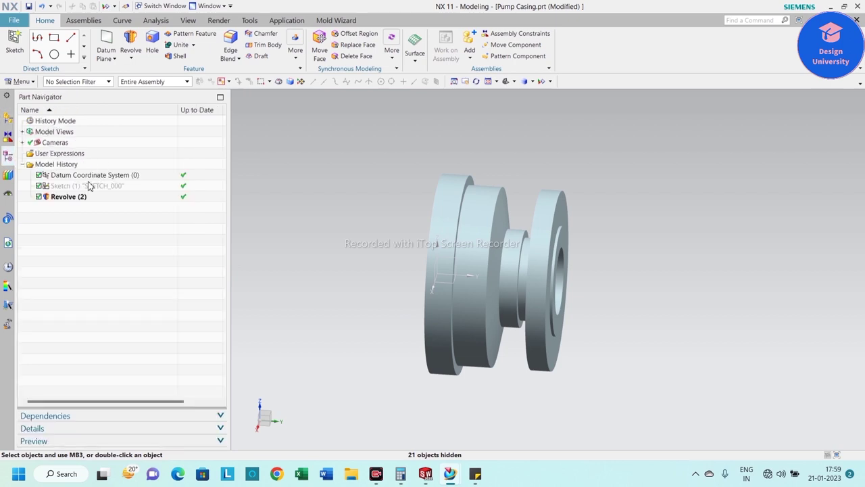
right_click(91, 176)
left_click(112, 184)
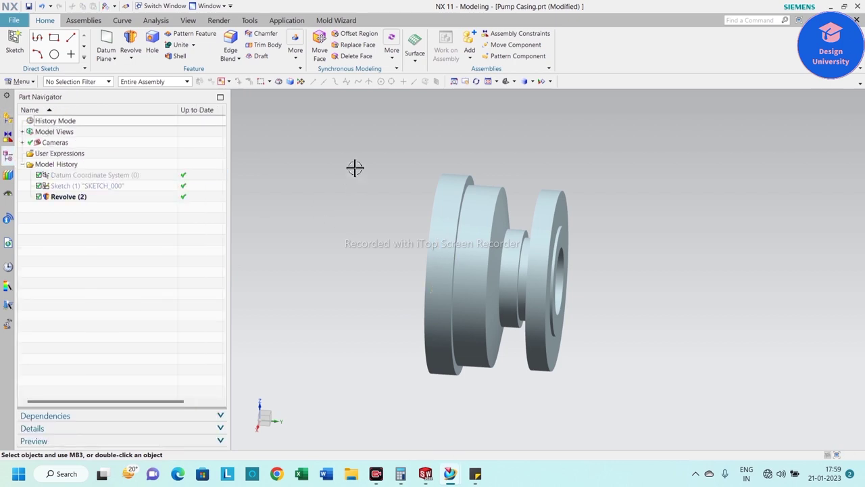
- Set the casing body's display colour to Medium Blue (ID 139) via Ctrl+J
left_click_drag(360, 132, 666, 398)
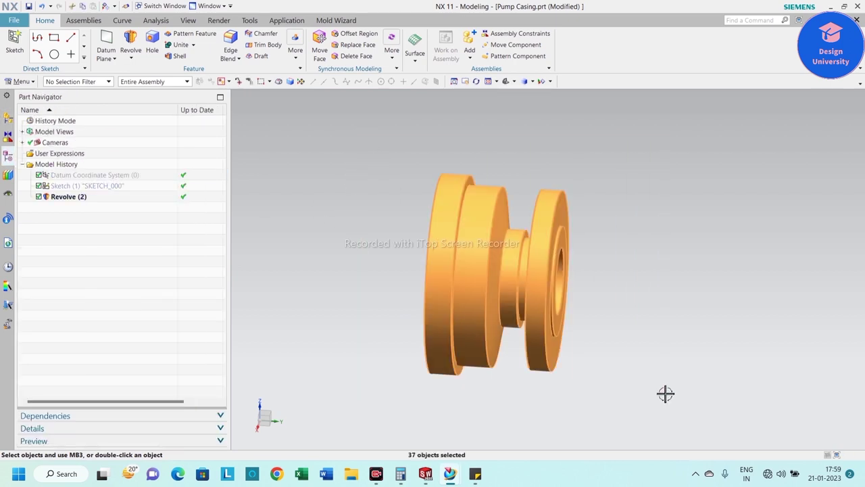
key("ctrl+j")
left_click(238, 156)
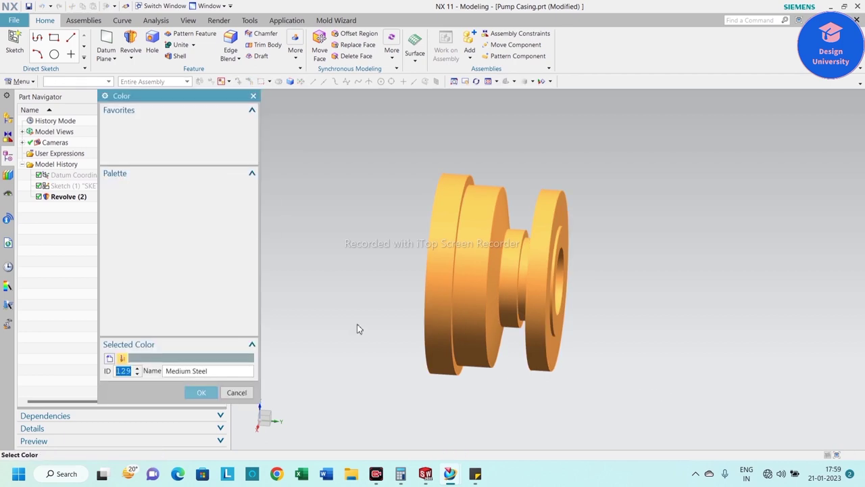
left_click(174, 196)
left_click(175, 237)
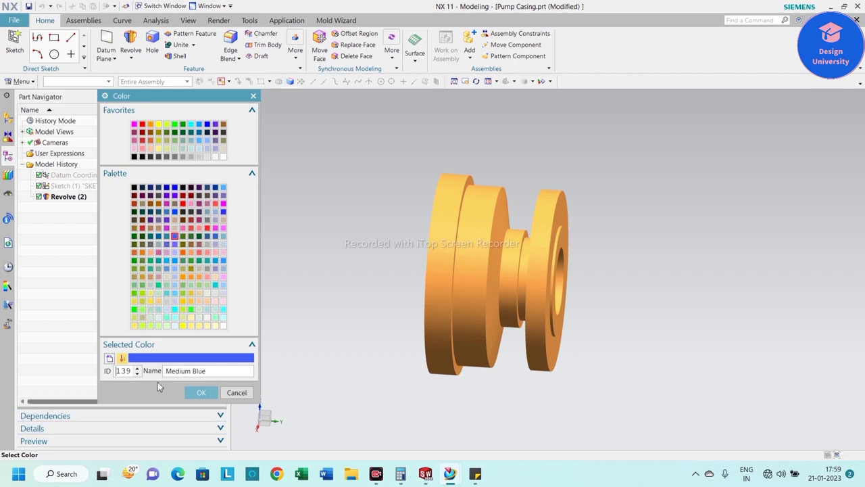
left_click(203, 394)
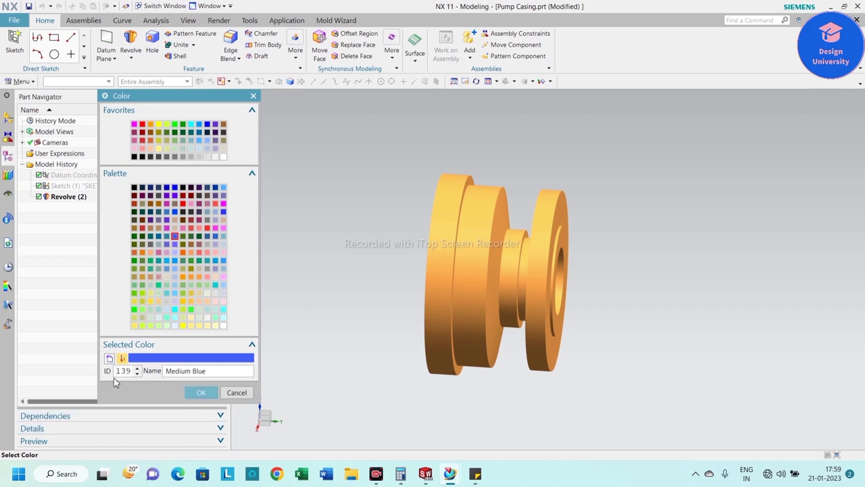
left_click(200, 395)
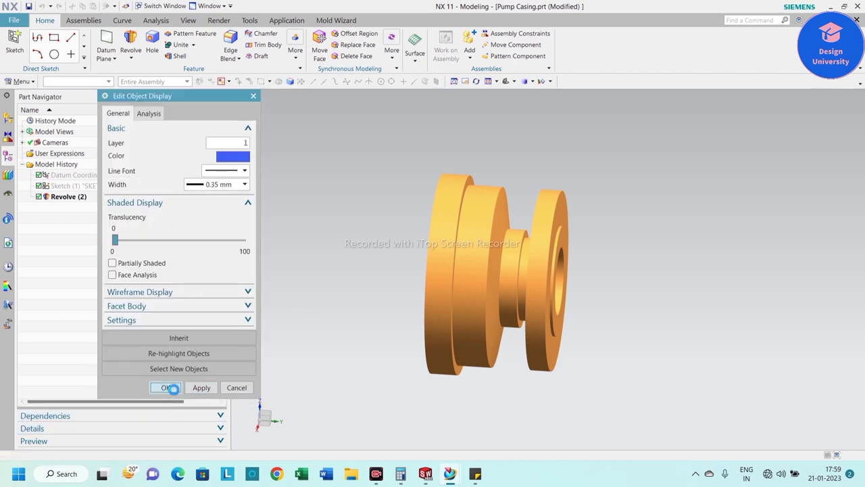
left_click(170, 386)
right_click(322, 243)
mouse_move(332, 251)
middle_mouse_down()
mouse_move(440, 233)
mouse_move(383, 246)
mouse_move(421, 243)
middle_mouse_up()
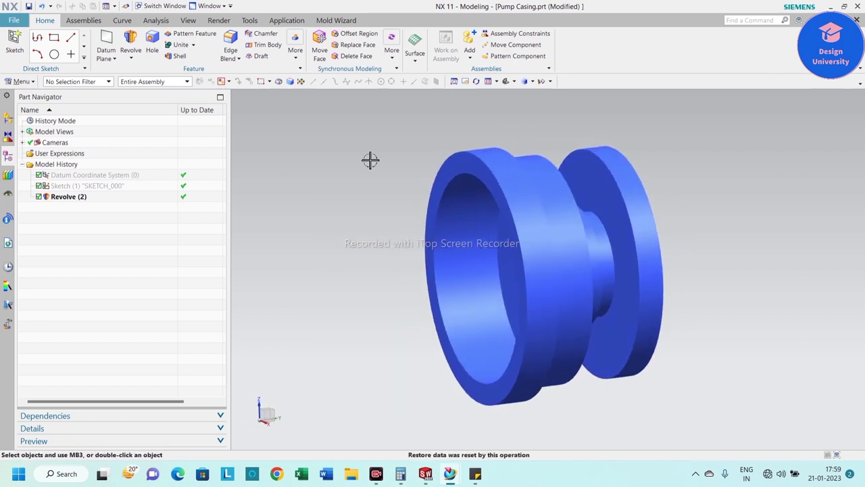
- Fit the blue casing in the view and save Pump Casing.prt
mouse_move(513, 197)
middle_mouse_down()
mouse_move(640, 318)
mouse_move(635, 308)
mouse_move(643, 312)
middle_mouse_up()
right_click(665, 178)
left_click(687, 197)
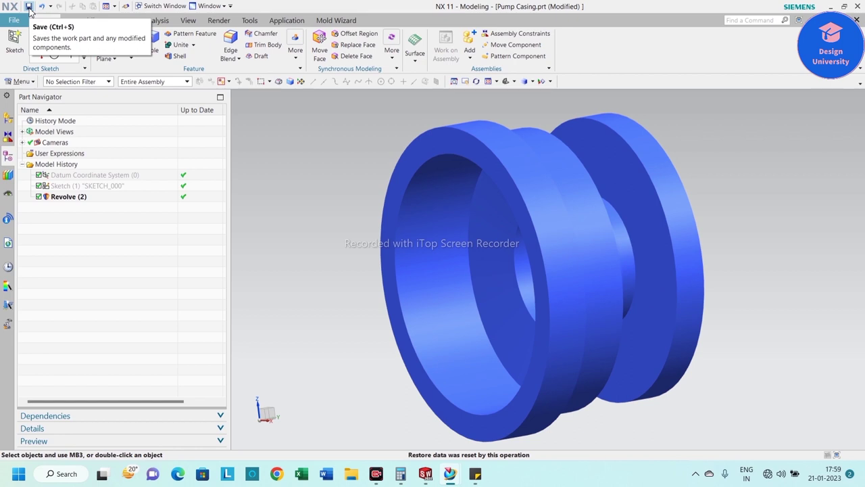
left_click(29, 7)
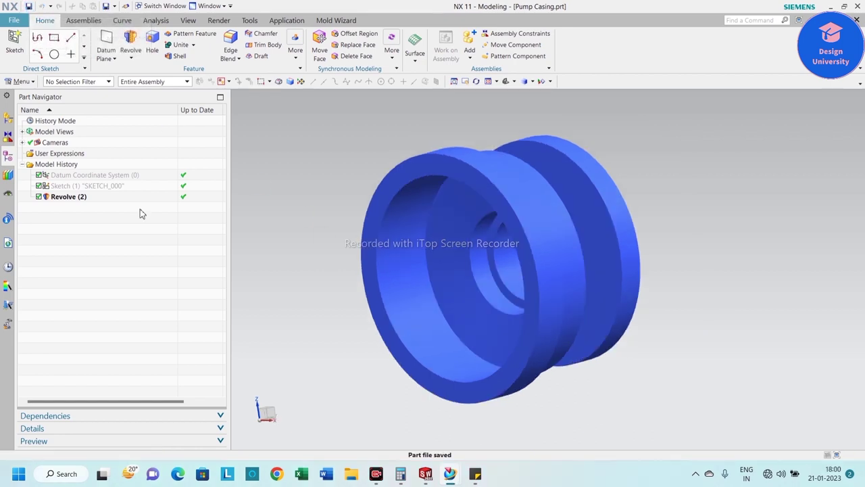
right_click(309, 200)
left_click(319, 247)
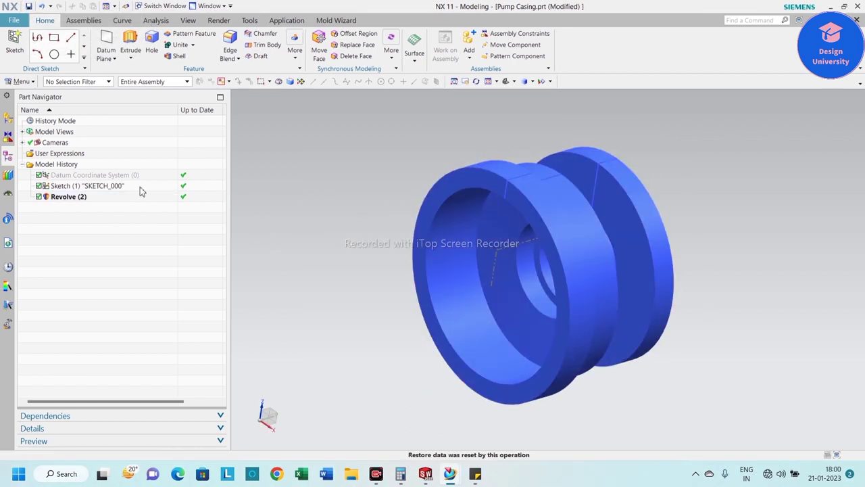
- Reopen the casing sketch, Sketch (1), for editing from the Part Navigator
left_click(78, 188)
right_click(78, 188)
left_click(115, 182)
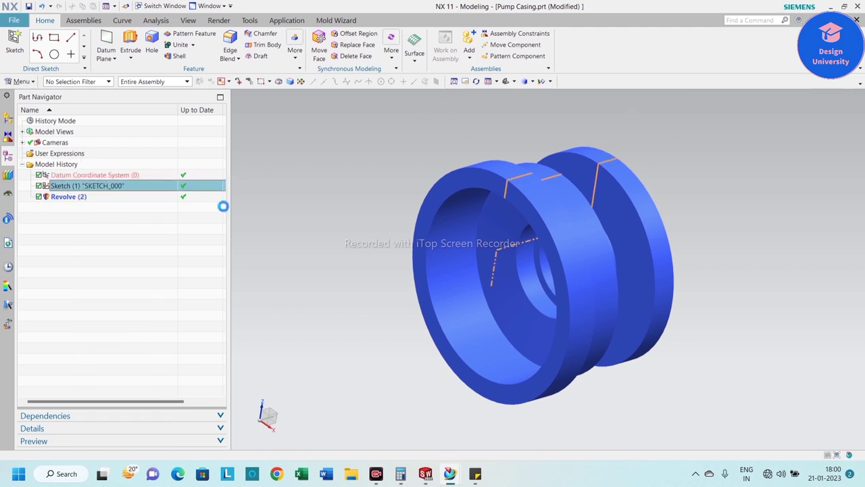
right_click(309, 174)
left_click(318, 177)
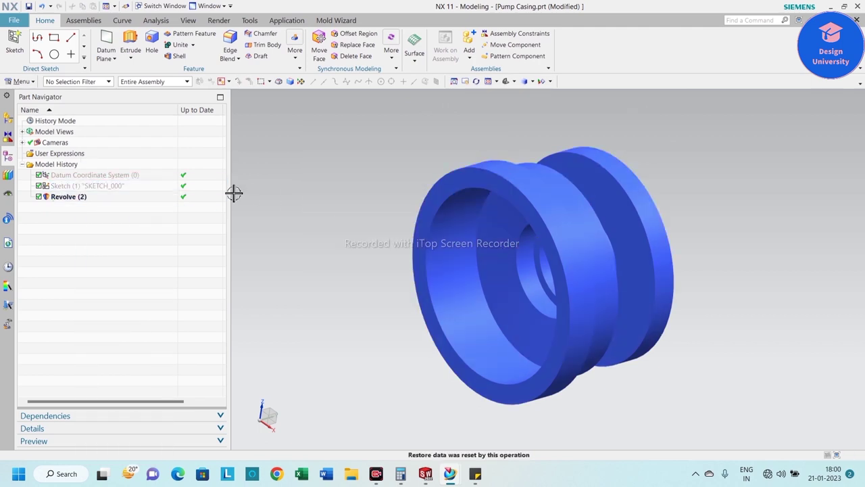
left_click(102, 187)
right_click(103, 186)
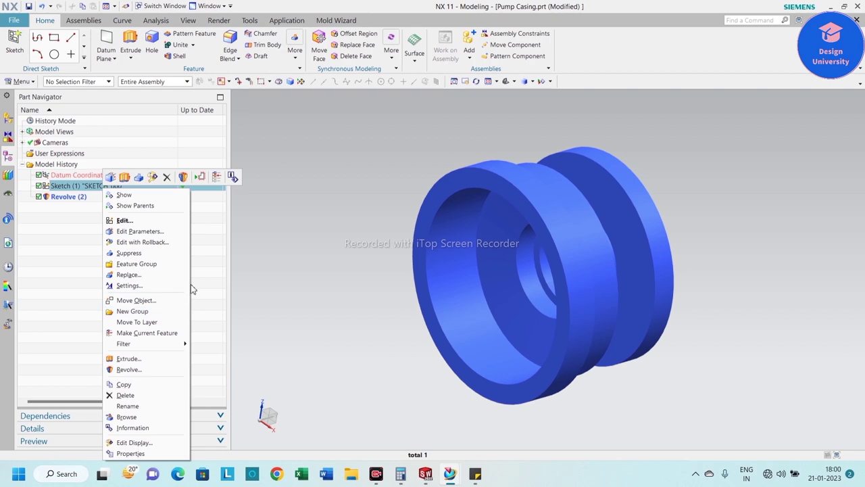
left_click(137, 242)
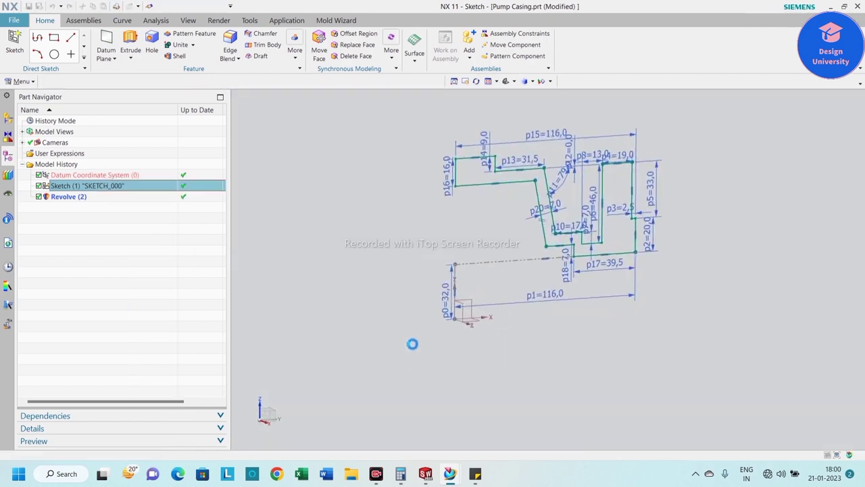
scroll(621, 311, "down", 3)
scroll(411, 254, "down", 3)
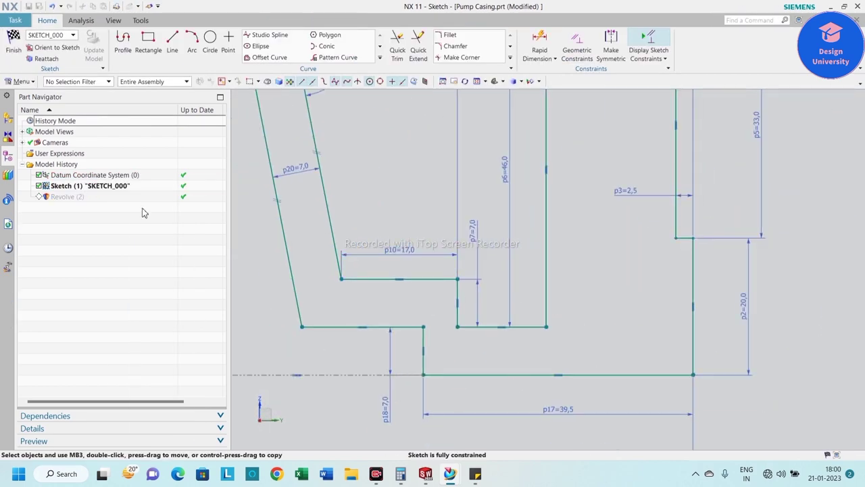
- Fillet the inner corner beside dimension p7 with radius 8 and finish the sketch
left_click(379, 57)
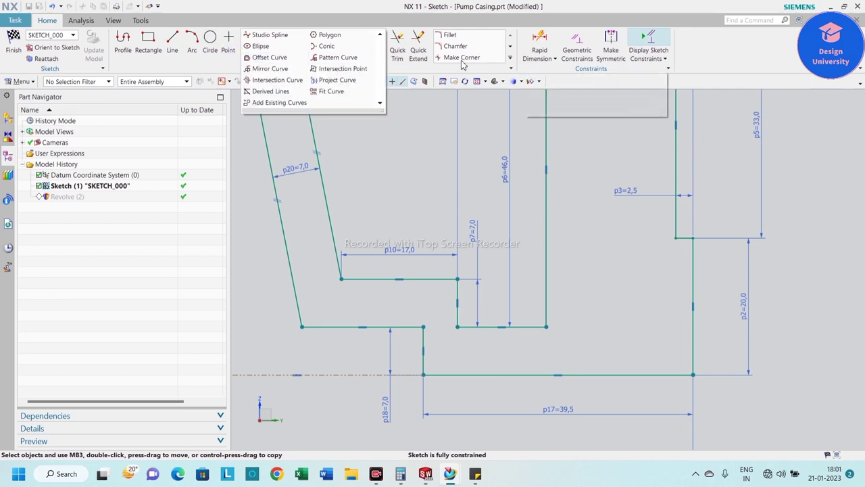
left_click(512, 59)
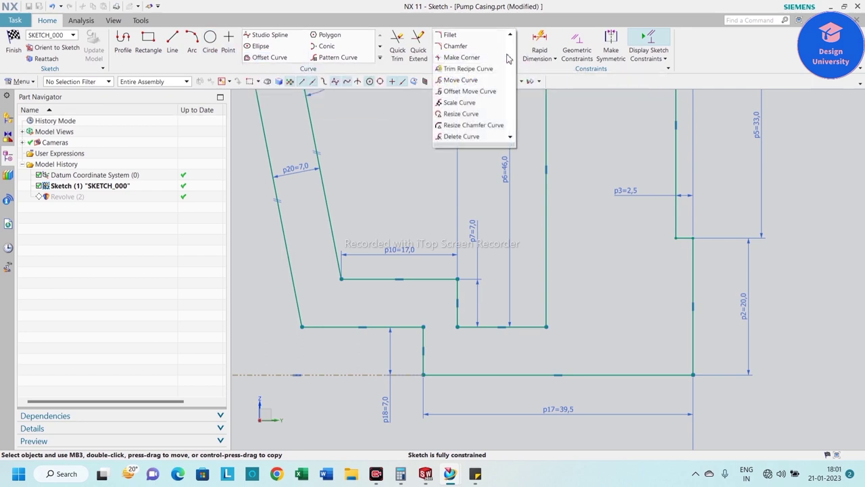
left_click(450, 35)
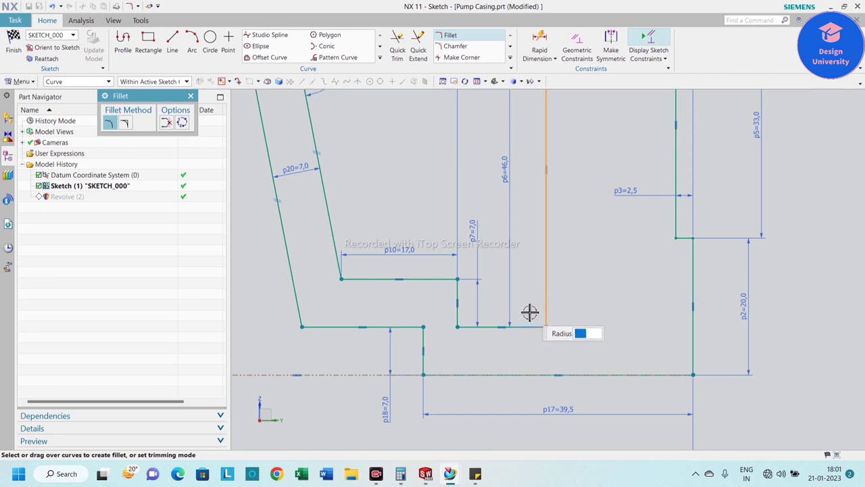
scroll(528, 311, "up", 3)
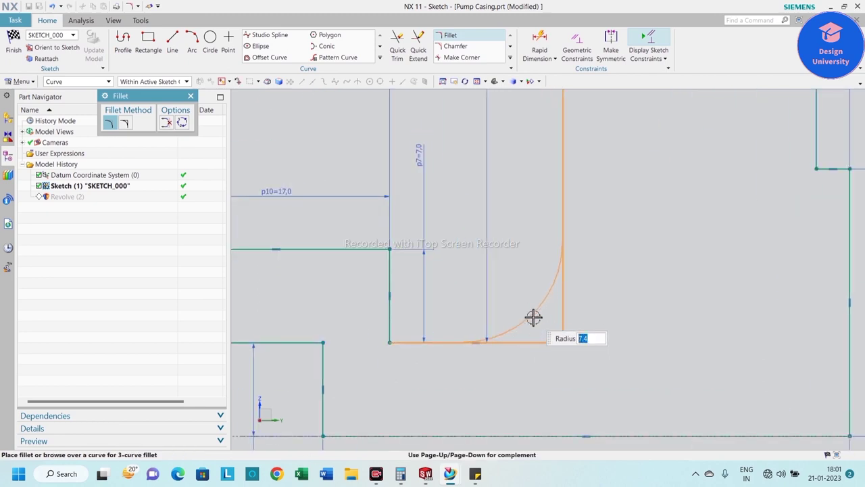
key("Return")
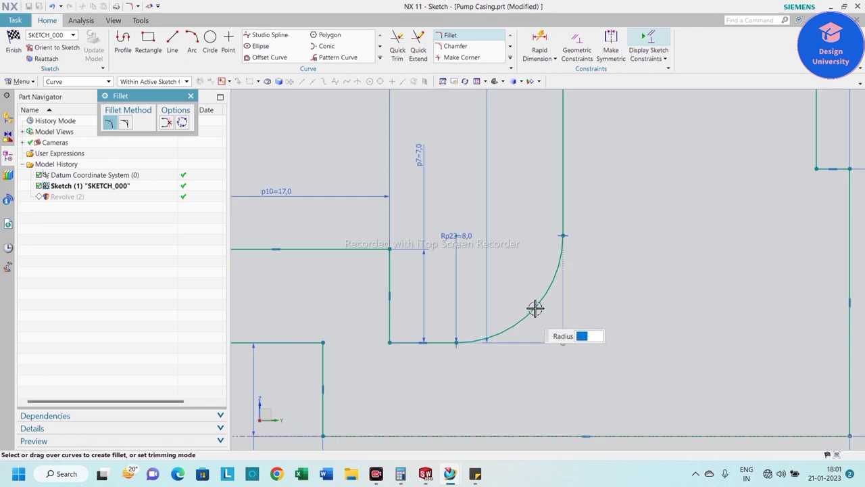
scroll(533, 313, "down", 3)
left_click(191, 97)
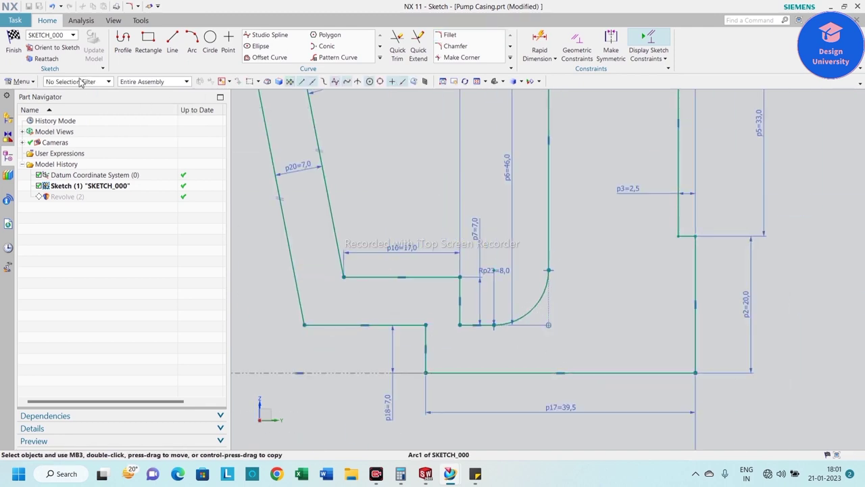
left_click(13, 44)
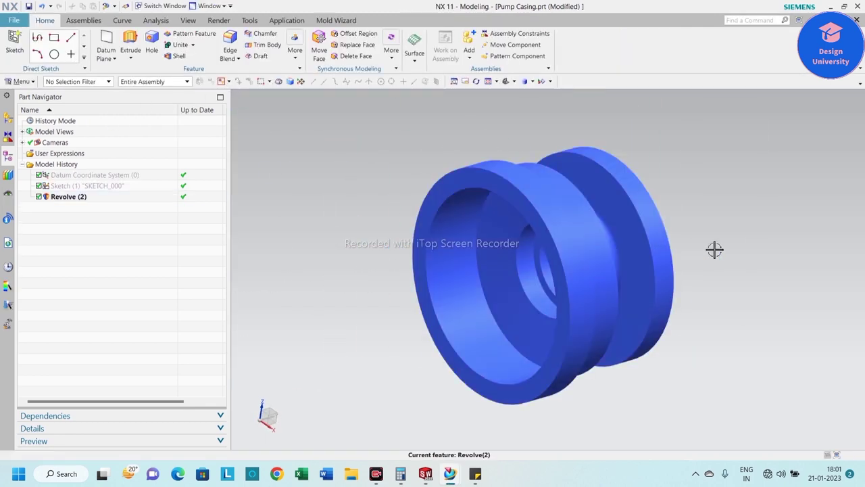
- Fit and reset the view, start a Hole, and sketch its position on the casing's flat end face
mouse_move(712, 249)
middle_mouse_down()
mouse_move(689, 249)
mouse_move(691, 263)
middle_mouse_up()
right_click(680, 196)
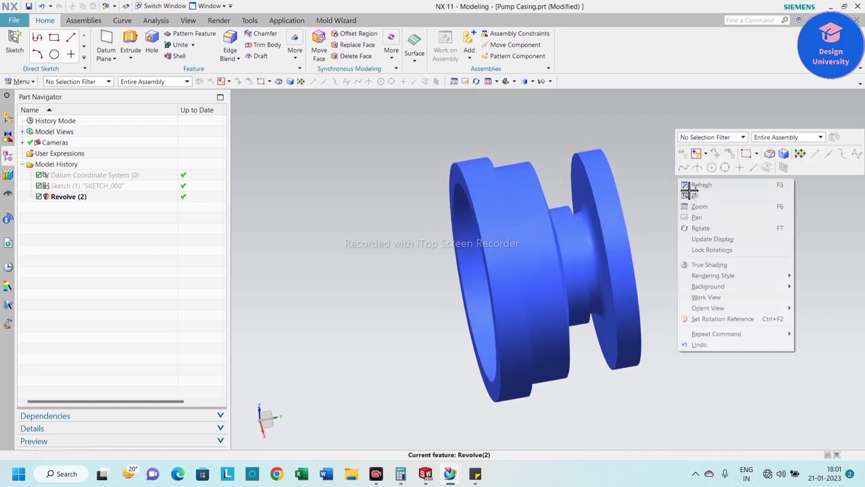
left_click(691, 197)
scroll(637, 218, "up", 5)
scroll(637, 219, "down", 5)
middle_click_drag(641, 222, 658, 234)
left_click(41, 6)
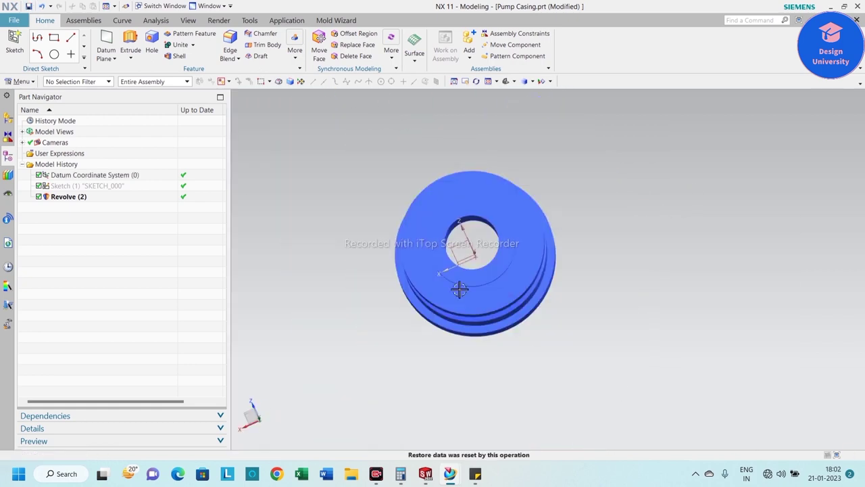
left_click(150, 40)
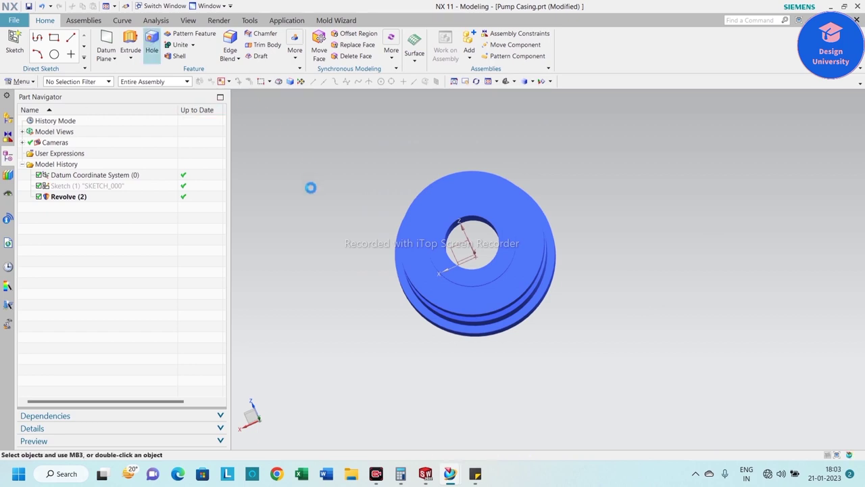
mouse_move(365, 198)
middle_mouse_down()
mouse_move(378, 209)
mouse_move(423, 207)
mouse_move(393, 198)
mouse_move(439, 203)
middle_mouse_up()
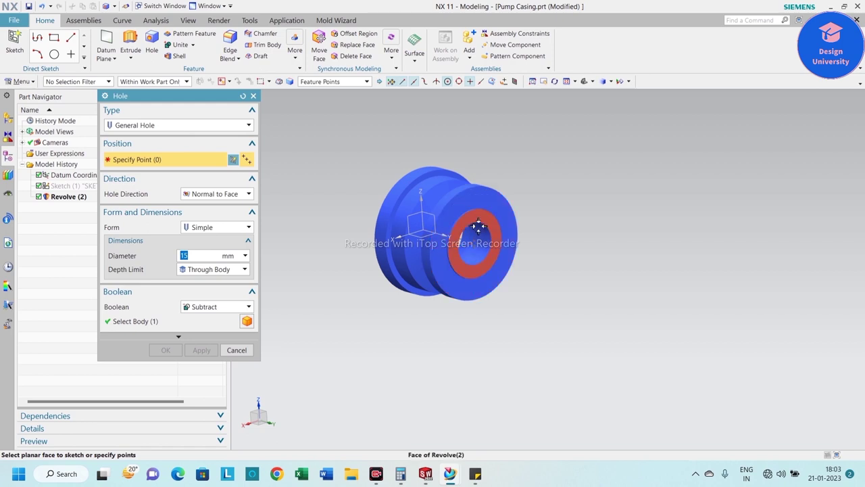
scroll(487, 235, "up", 3)
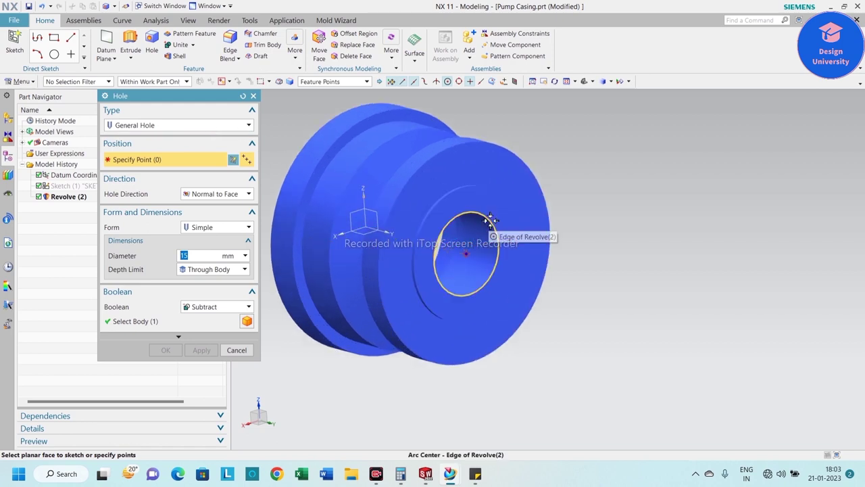
left_click(488, 170)
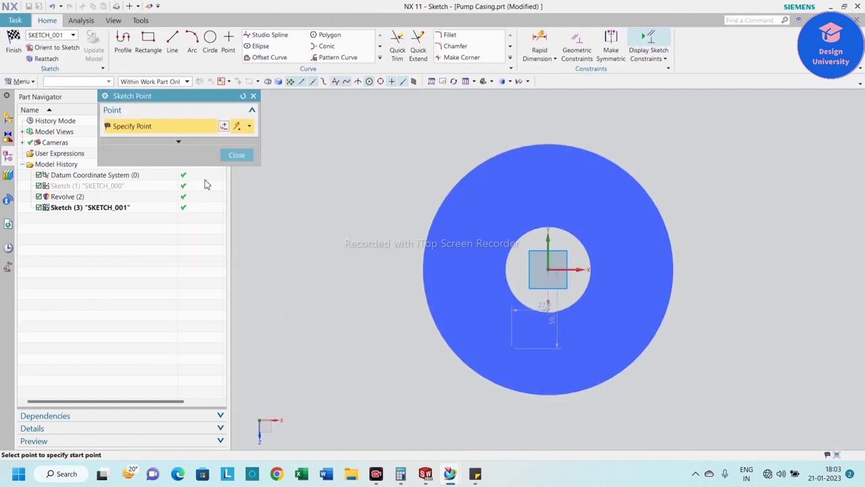
- Draw a slanted line from the sketch origin to the end face and dimension its length 125/2 (62.5 mm)
left_click(252, 95)
scroll(573, 291, "up", 3)
scroll(540, 306, "up", 2)
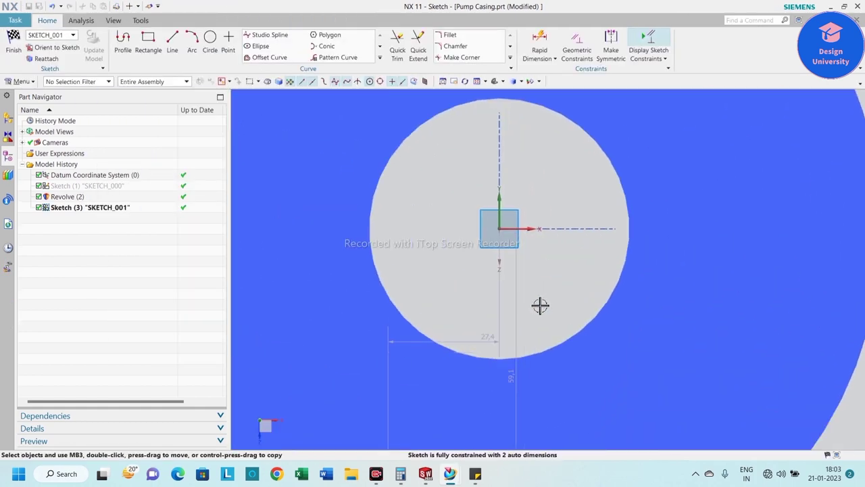
scroll(540, 305, "down", 2)
scroll(460, 324, "down", 1)
scroll(304, 236, "down", 3)
scroll(309, 204, "up", 2)
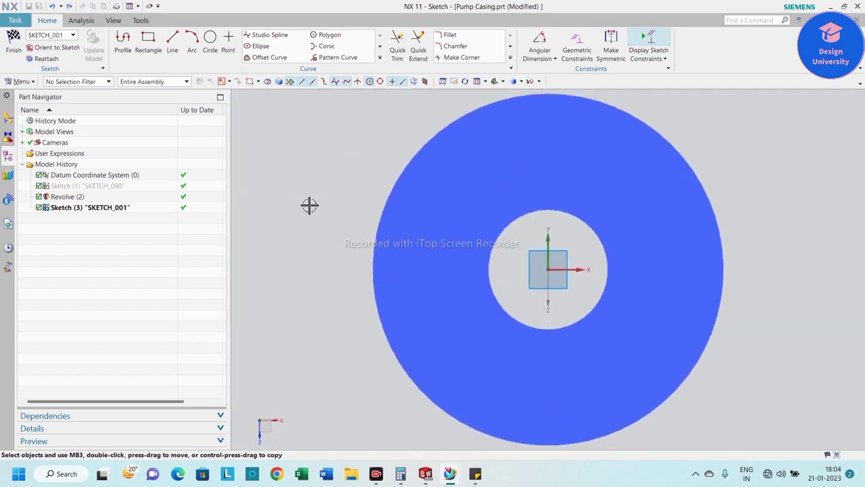
scroll(309, 205, "down", 1)
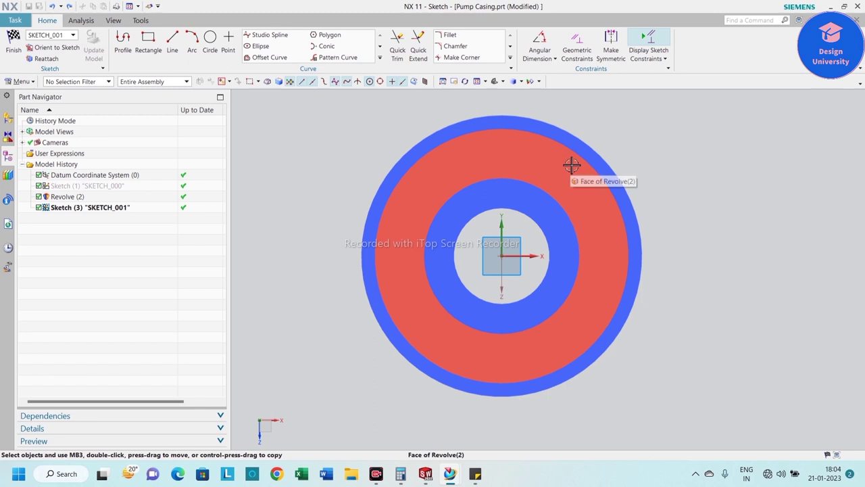
left_click(174, 36)
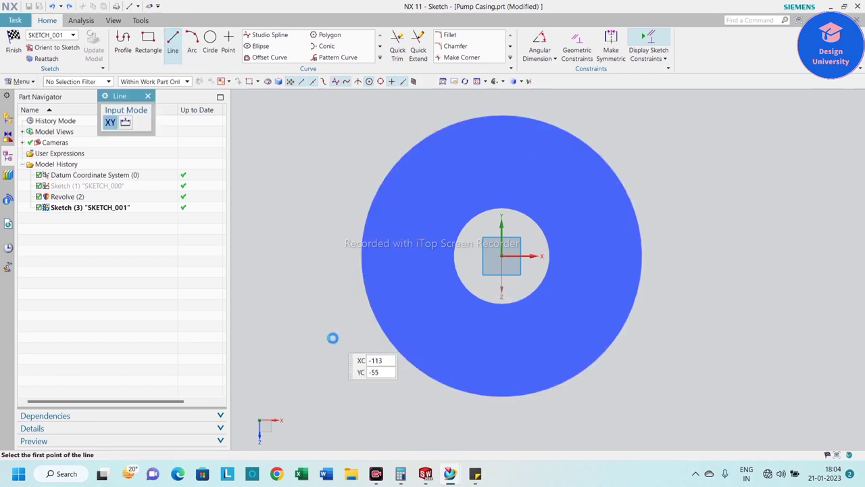
left_click(502, 255)
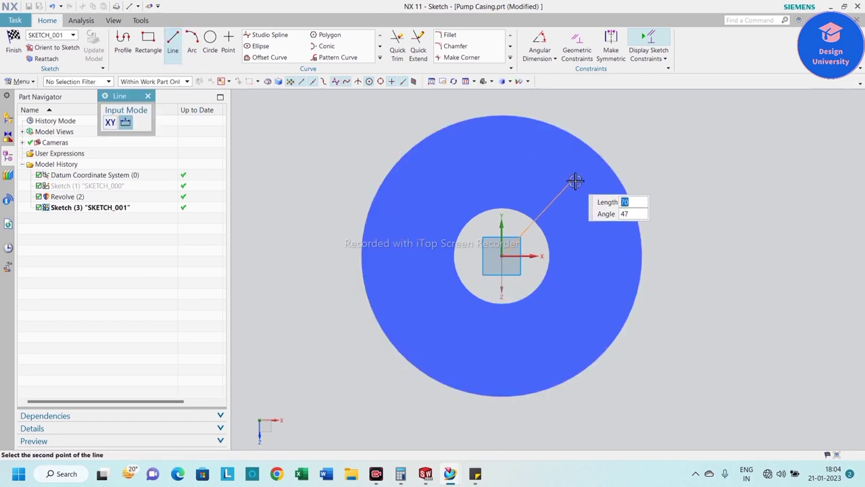
left_click(574, 180)
key("Escape")
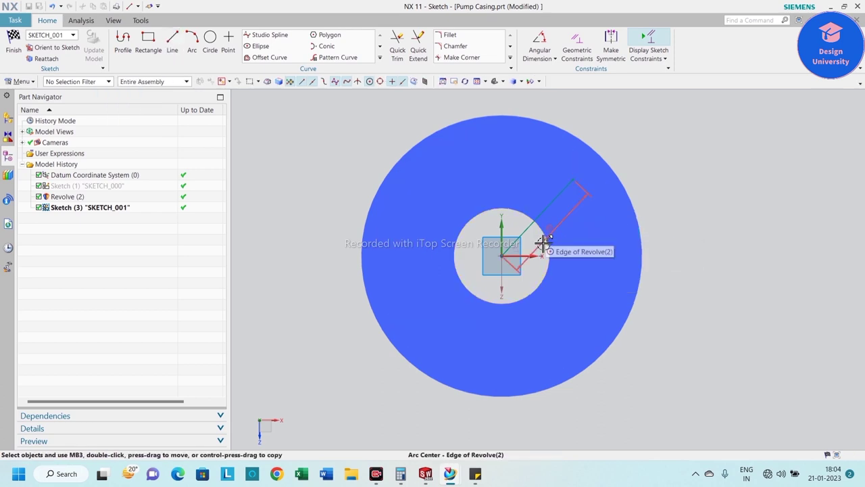
double_click(548, 231)
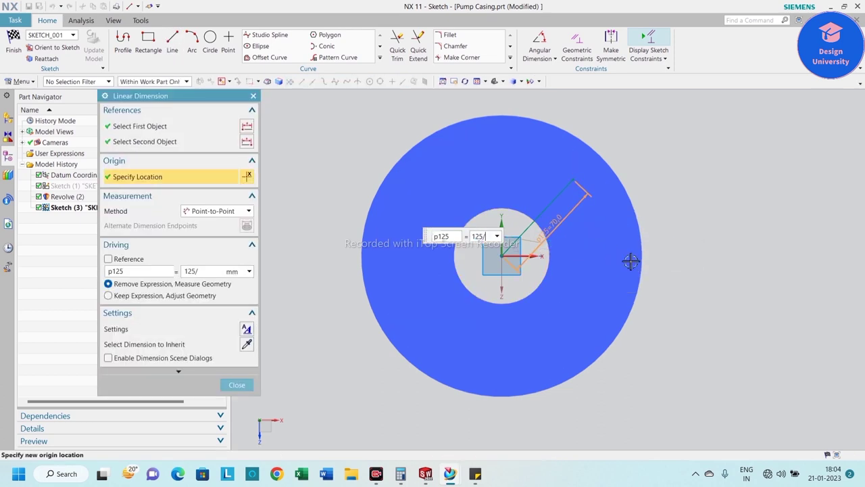
- Accept the 125/2 length and convert the slanted line to a reference line
left_click(237, 385)
scroll(534, 226, "up", 3)
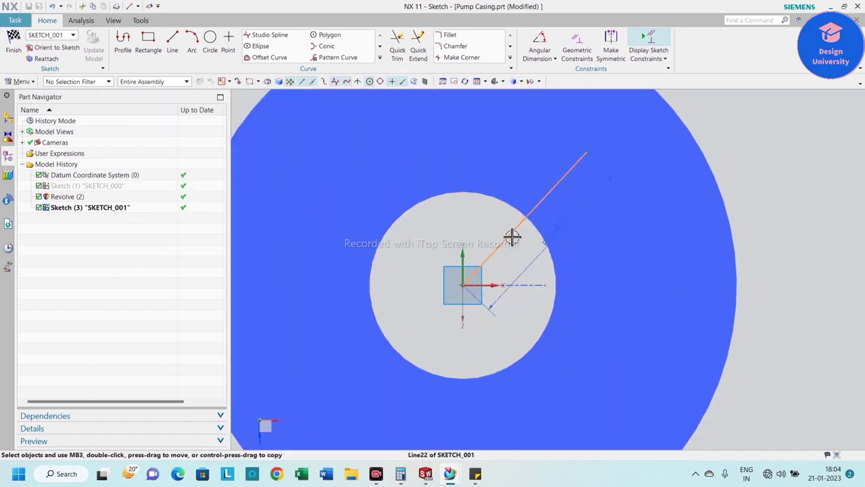
right_click(512, 236)
left_click(545, 298)
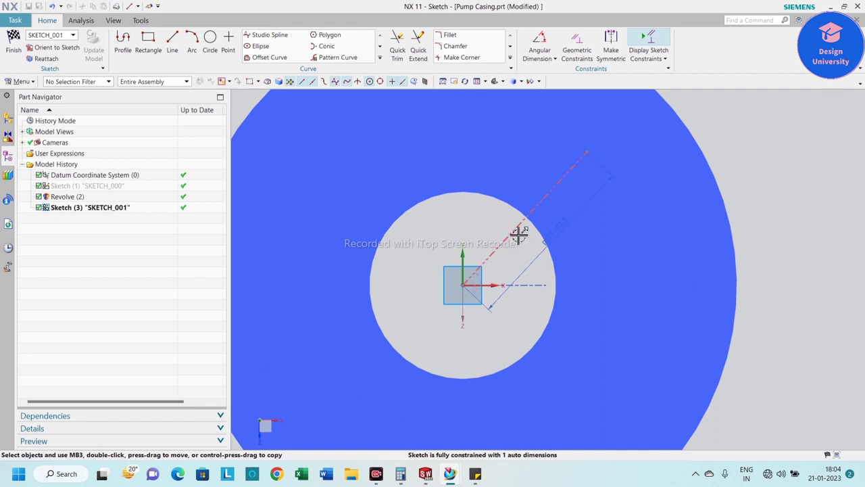
- Add a 45° angular dimension between the reference line and the vertical axis
scroll(530, 247, "down", 1)
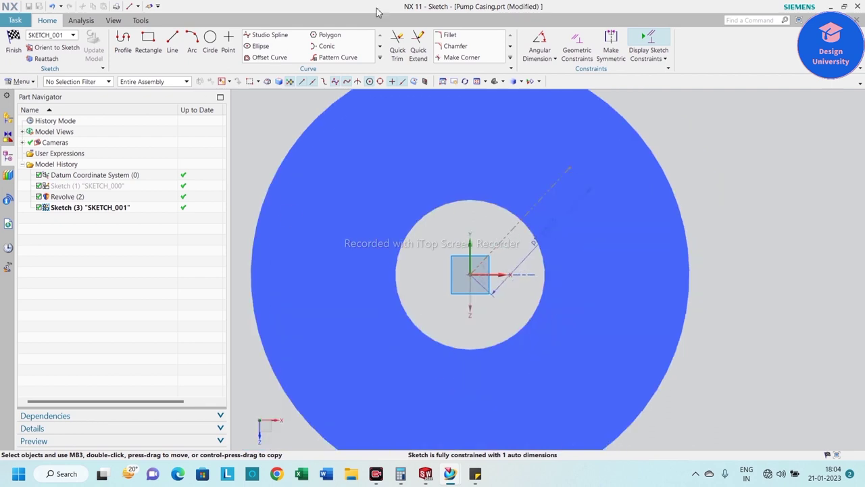
left_click(548, 58)
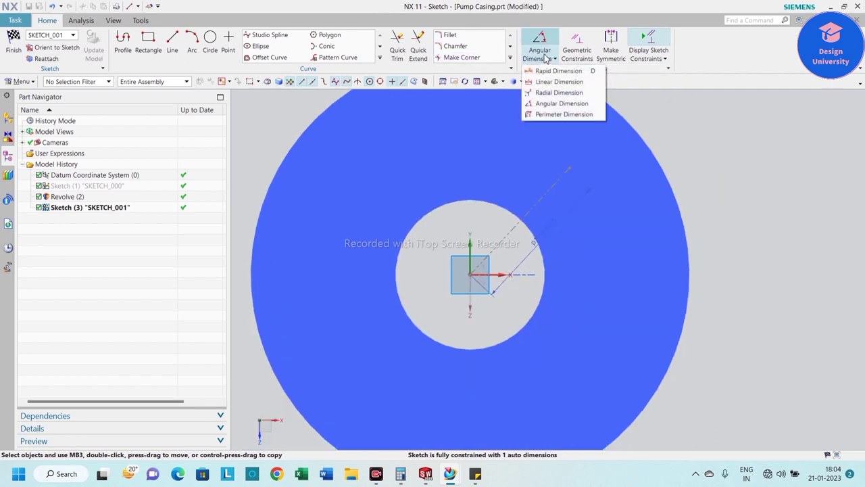
left_click(553, 103)
left_click(554, 187)
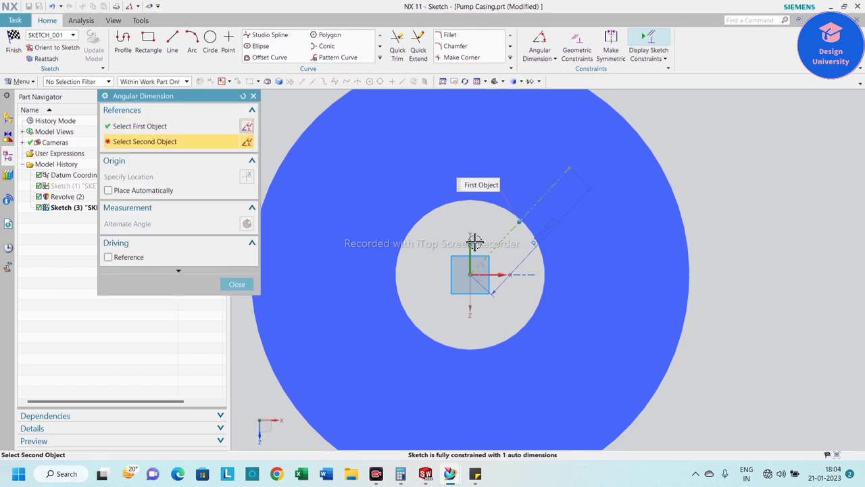
left_click(476, 233)
left_click(496, 215)
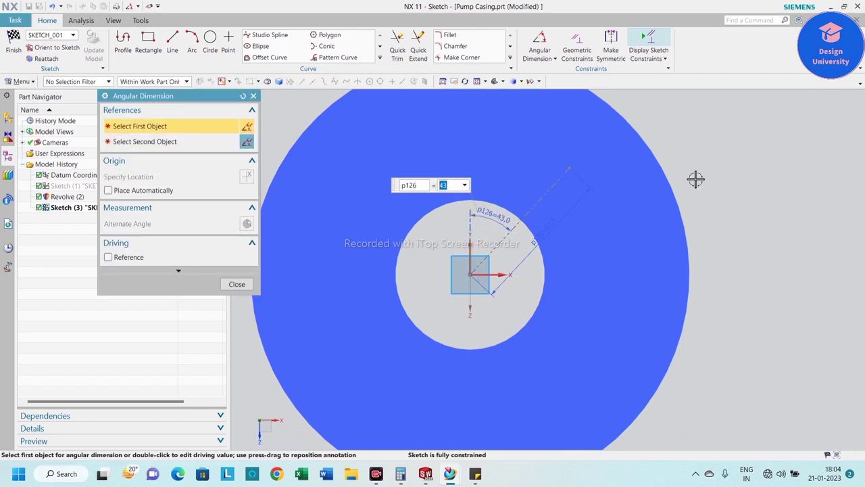
type("45")
key("Return")
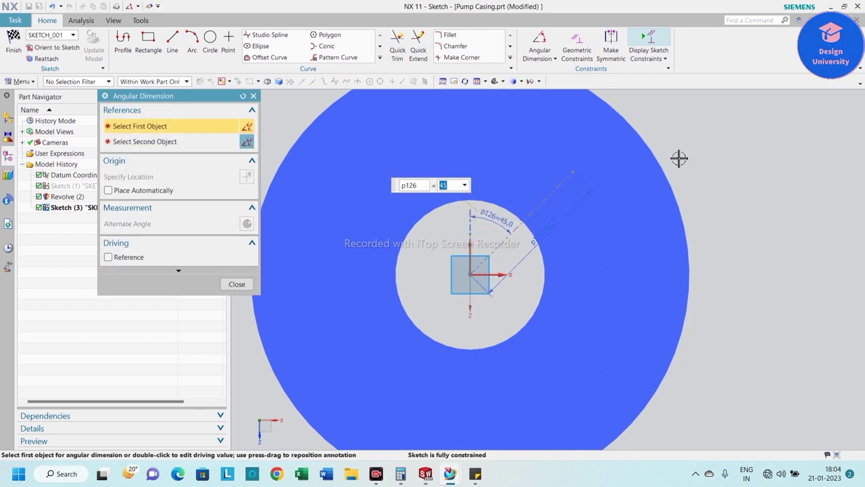
left_click(240, 286)
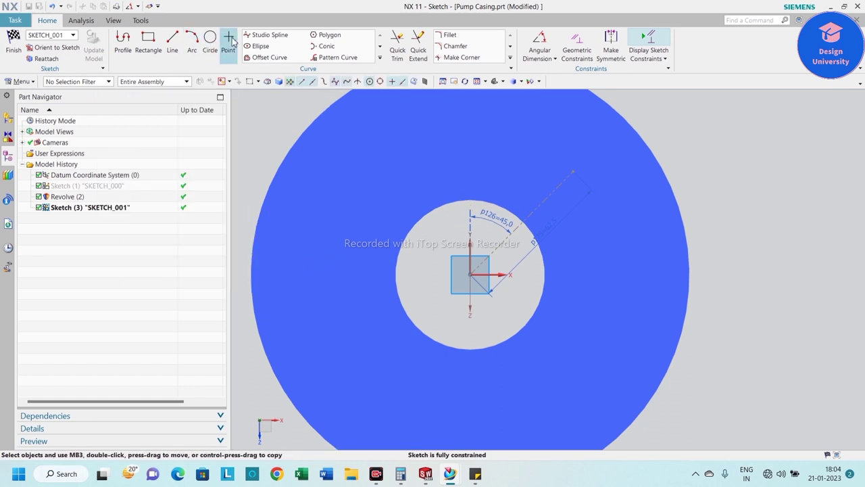
- Place a sketch point at the line's outer end and finish the sketch
left_click(229, 42)
left_click(575, 170)
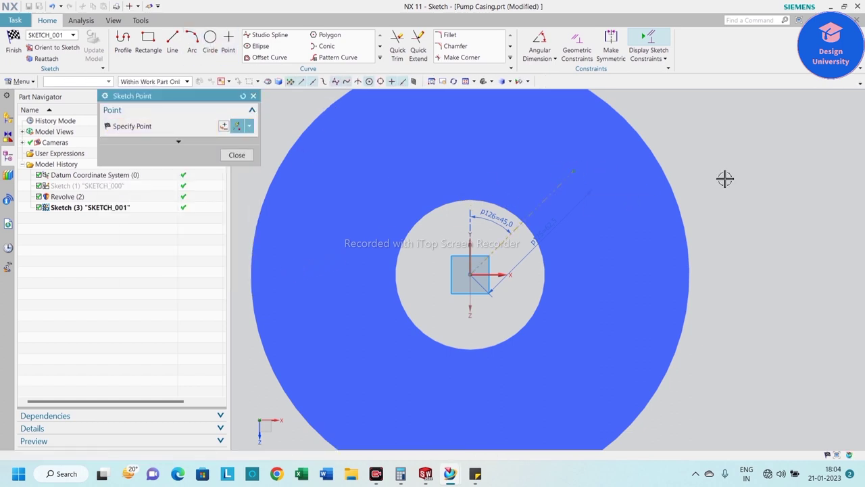
left_click(236, 155)
scroll(574, 177, "down", 2)
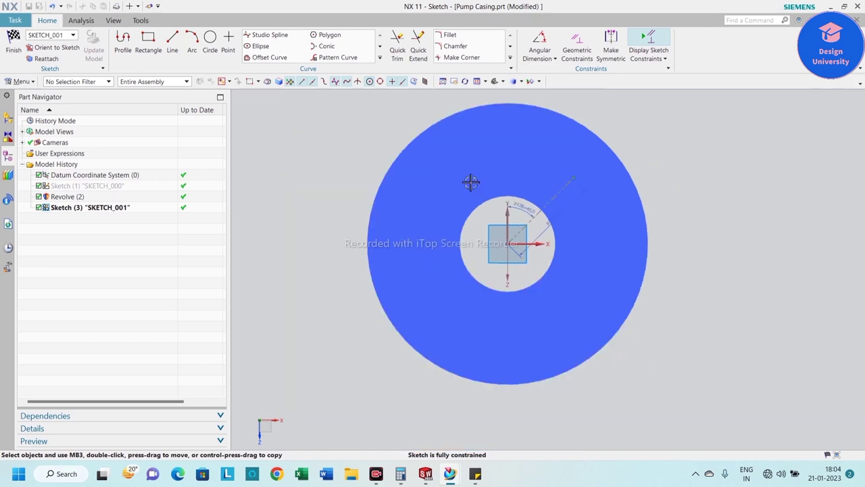
left_click(13, 45)
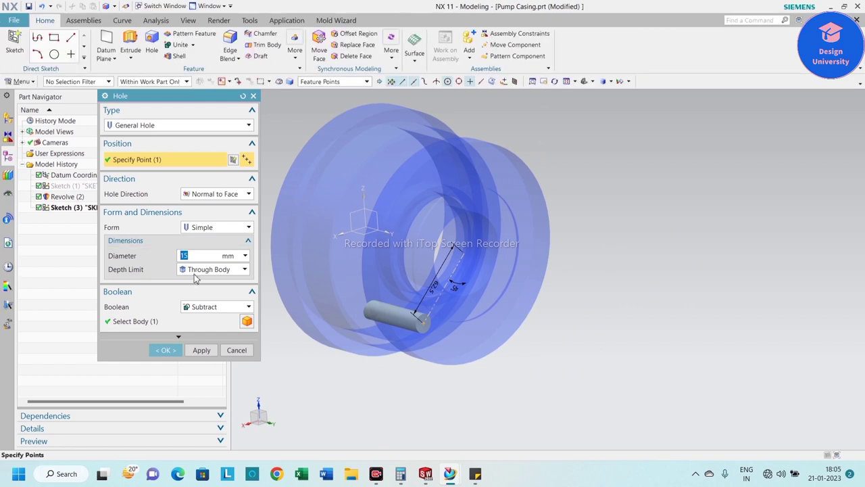
- Set the 15 mm hole's depth limit to Until Next and create Simple Hole (3)
mouse_move(565, 311)
middle_mouse_down()
mouse_move(607, 315)
mouse_move(583, 305)
middle_mouse_up()
left_click(209, 271)
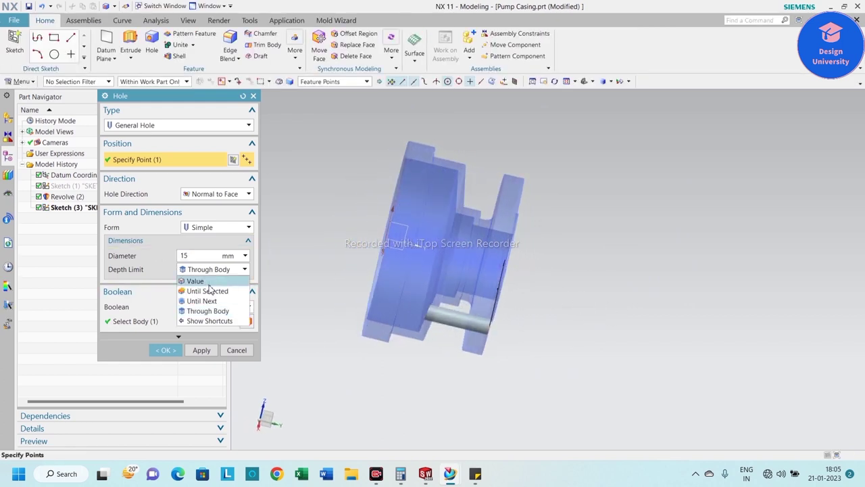
left_click(206, 300)
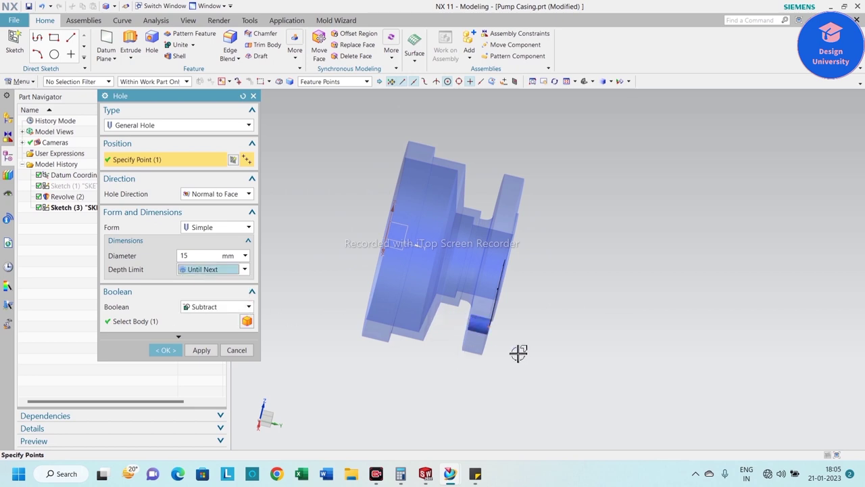
mouse_move(518, 352)
middle_mouse_down()
mouse_move(508, 347)
mouse_move(513, 305)
middle_mouse_up()
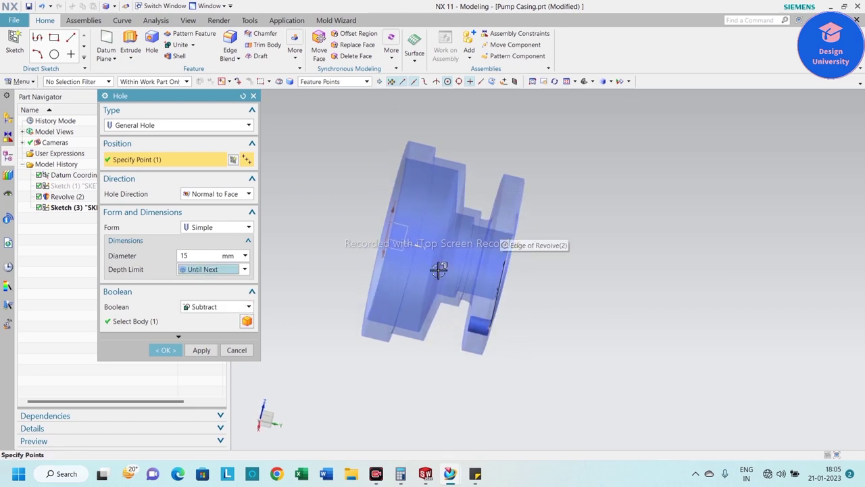
left_click(165, 349)
mouse_move(614, 375)
middle_mouse_down()
mouse_move(575, 338)
mouse_move(534, 323)
mouse_move(561, 333)
mouse_move(597, 328)
mouse_move(506, 322)
middle_mouse_up()
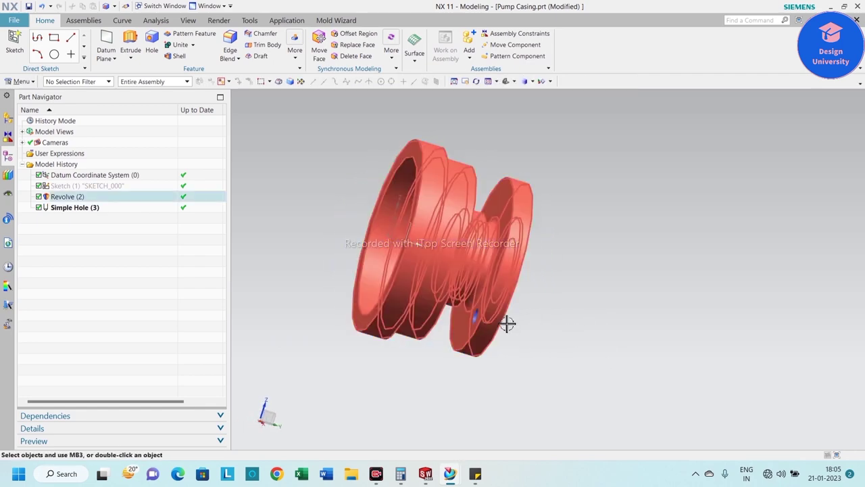
mouse_move(489, 361)
middle_mouse_down()
mouse_move(595, 371)
mouse_move(569, 359)
middle_mouse_up()
scroll(443, 300, "down", 2)
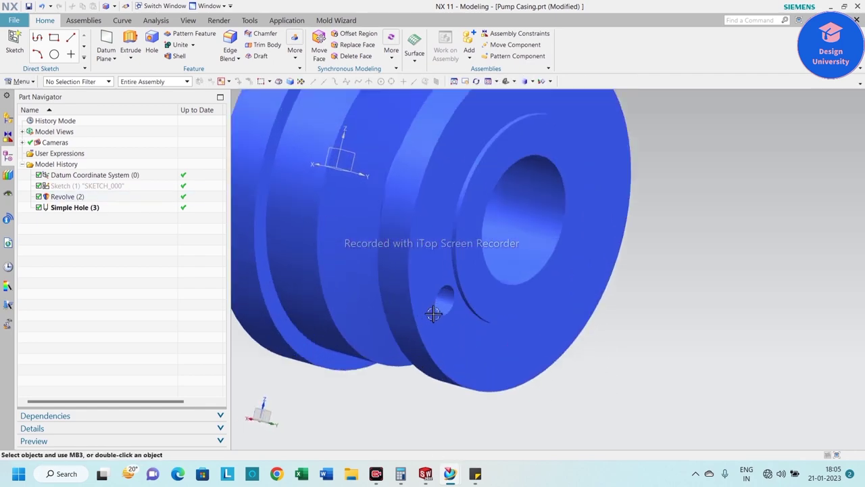
scroll(446, 297, "down", 2)
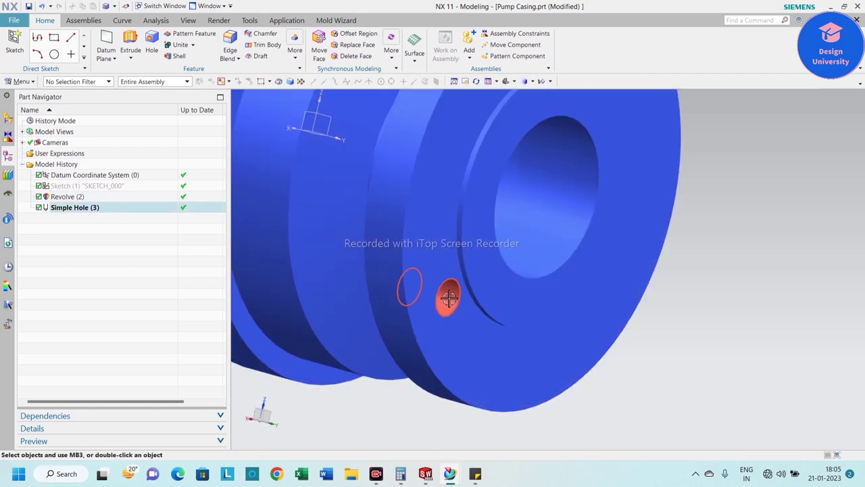
- Pattern the hole circularly, count 4 over 360° about the casing axis, then save the part
left_click(193, 33)
left_click(448, 295)
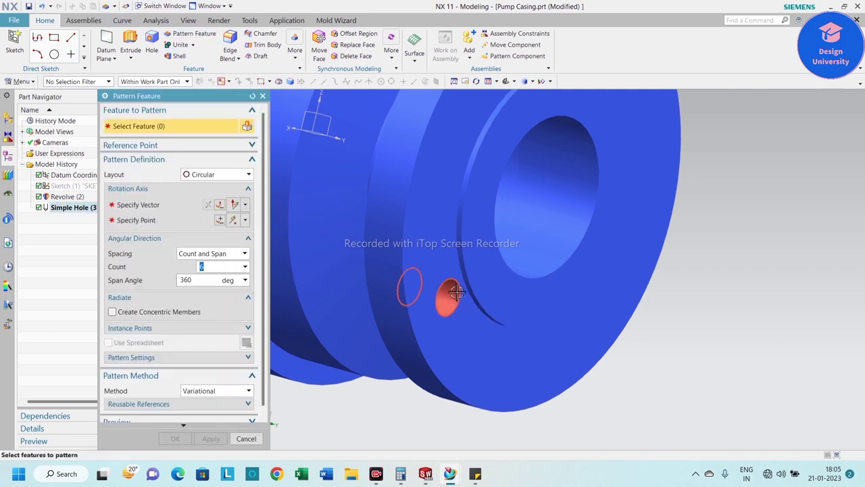
scroll(541, 320, "up", 2)
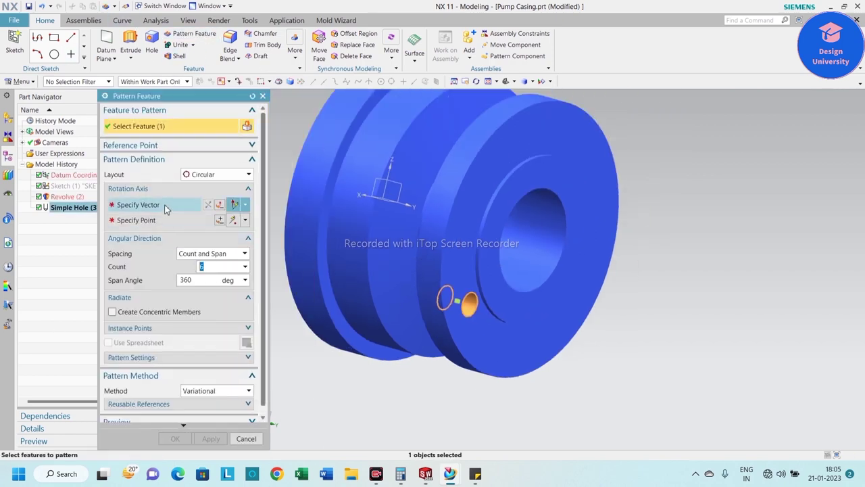
left_click(162, 204)
left_click(569, 284)
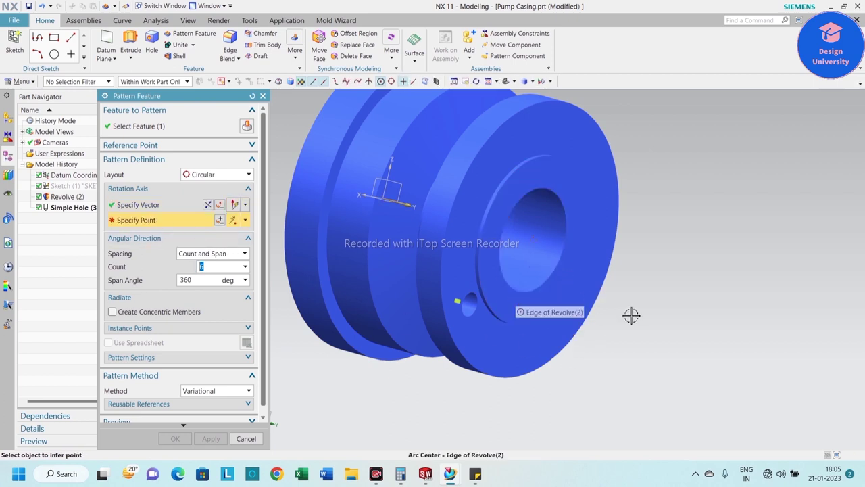
left_click(546, 287)
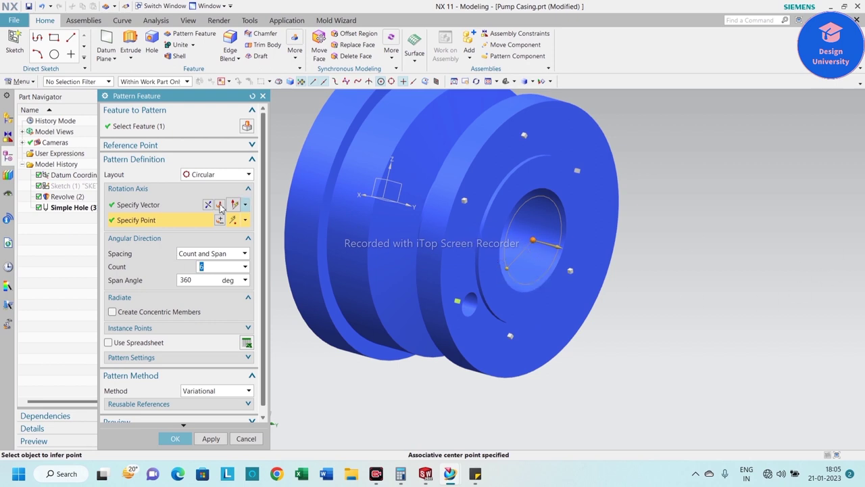
left_click(153, 204)
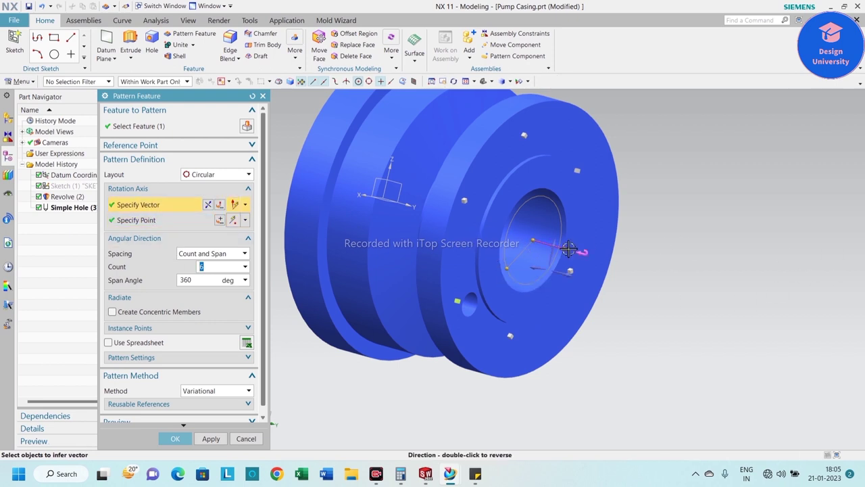
left_click(142, 220)
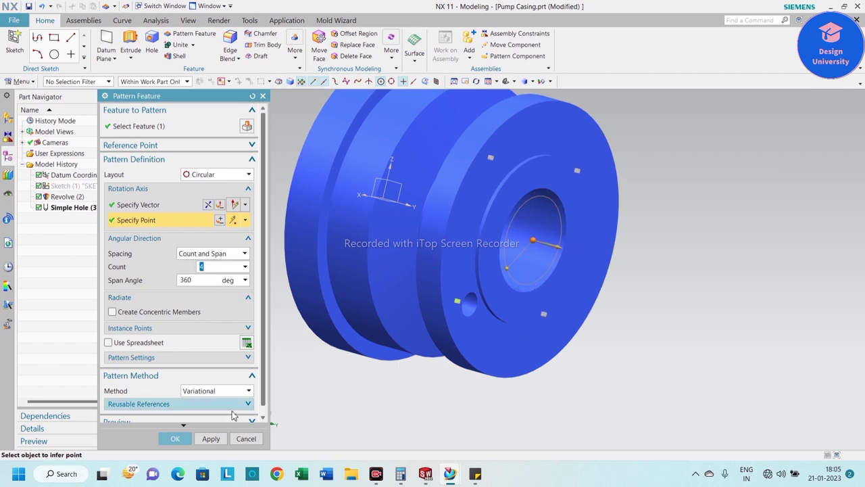
left_click(177, 438)
key("Home")
key("ctrl+s")
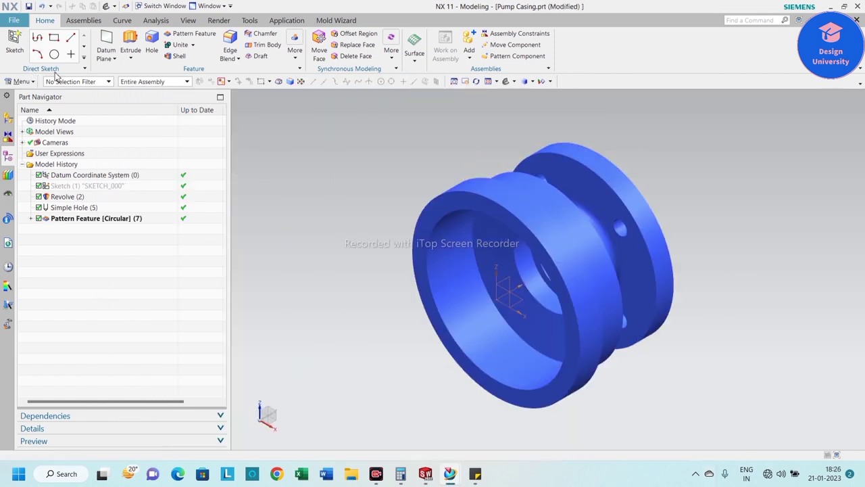
- Create an At Distance datum plane offset 115 mm from the XY datum plane
left_click(106, 59)
left_click(125, 71)
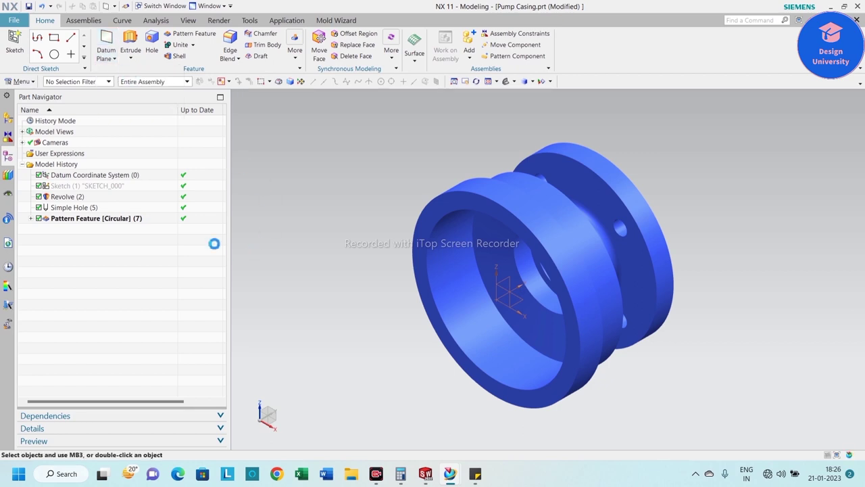
left_click(177, 131)
left_click(179, 133)
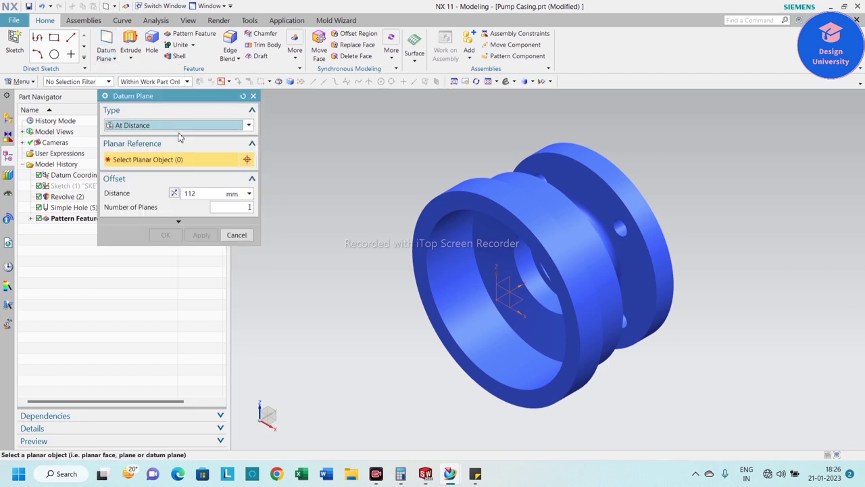
scroll(496, 312, "down", 2)
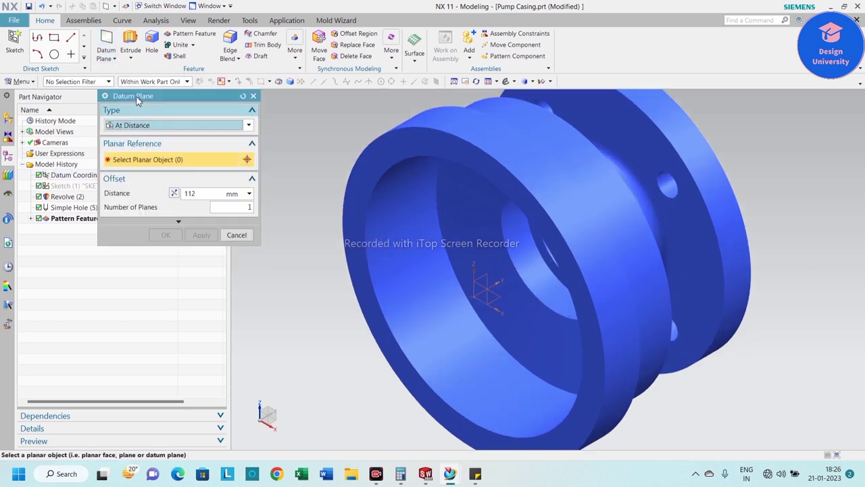
left_click(497, 301)
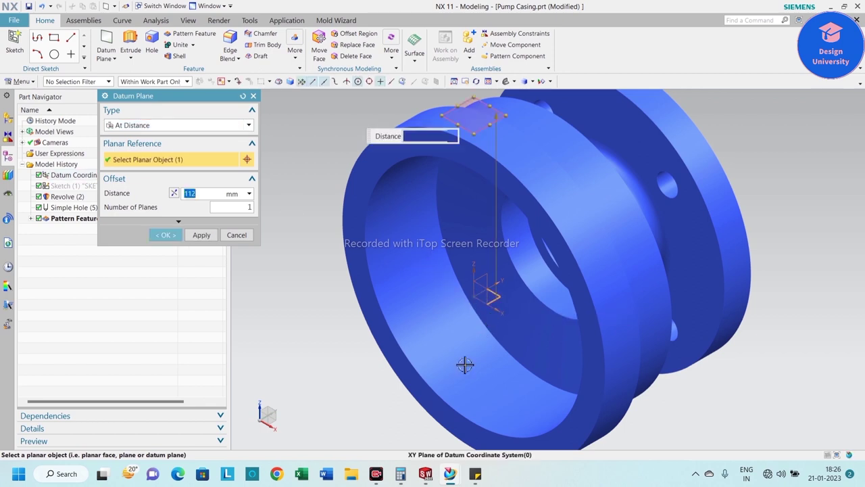
type("110")
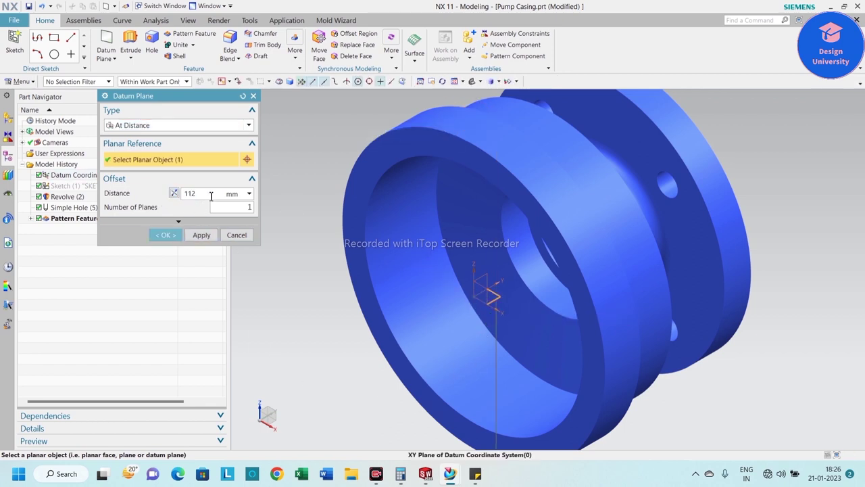
key("Return")
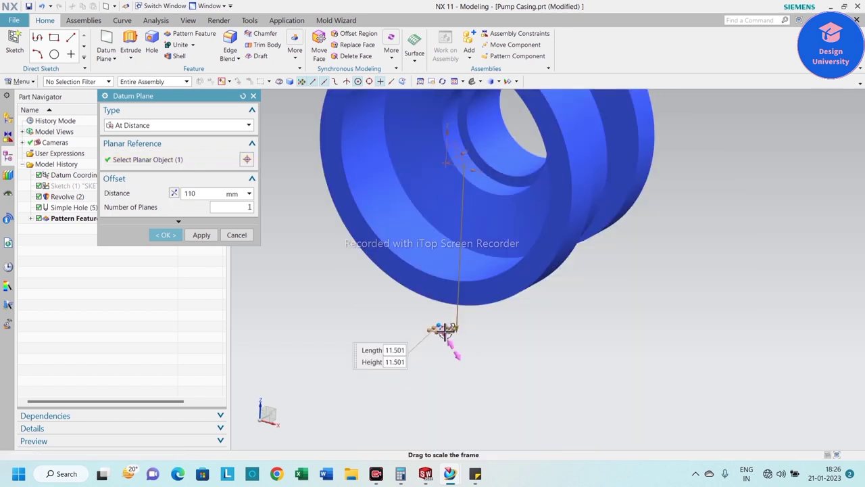
left_click_drag(439, 343, 500, 427)
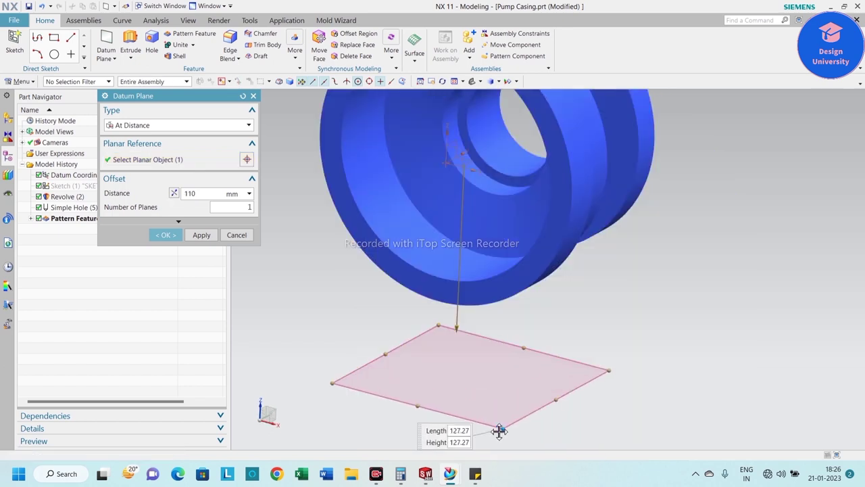
left_click_drag(441, 330, 329, 148)
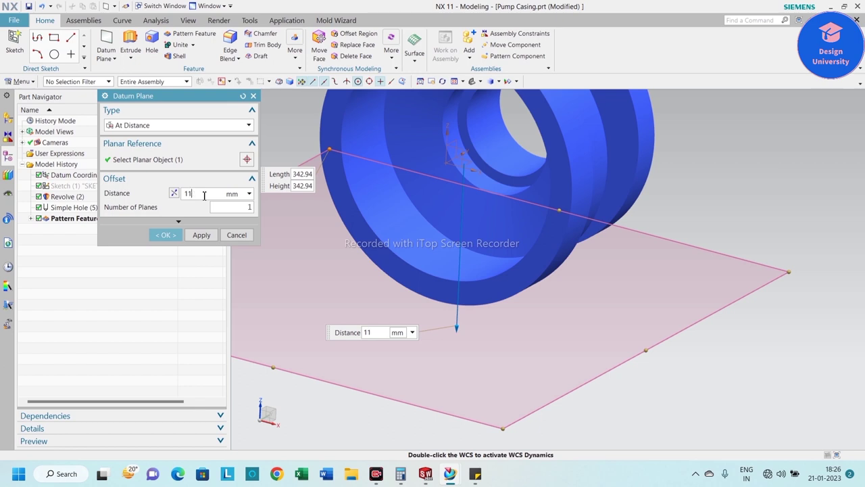
type("5")
key("Return")
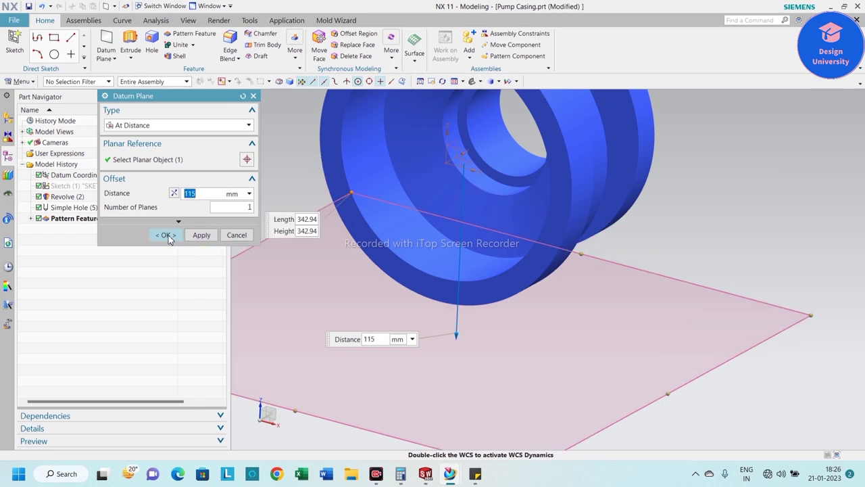
left_click(167, 236)
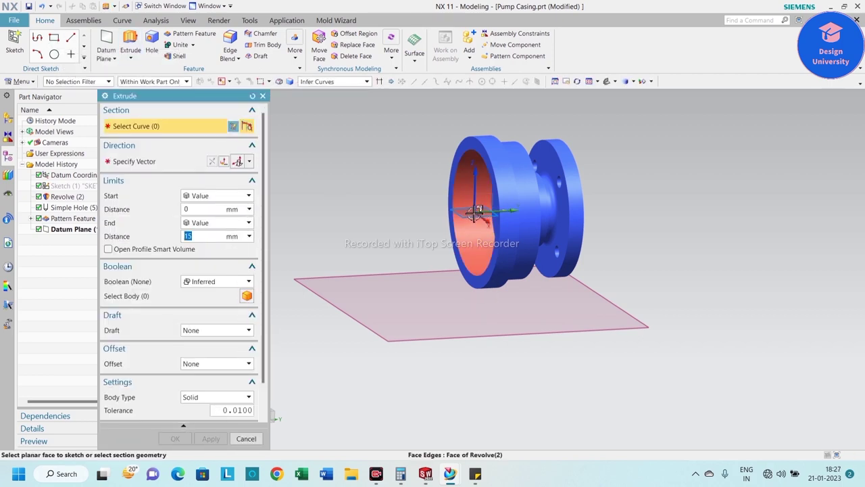
- Start a new sketch on the offset datum plane
left_click(437, 269)
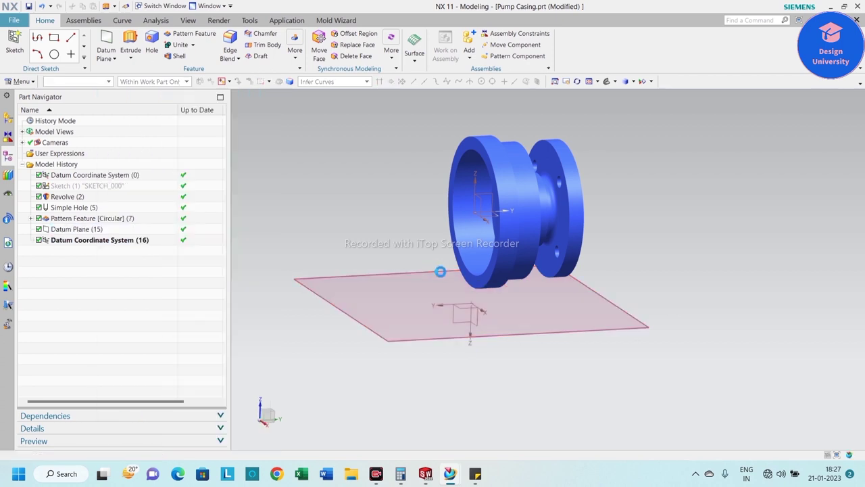
scroll(546, 294, "up", 2)
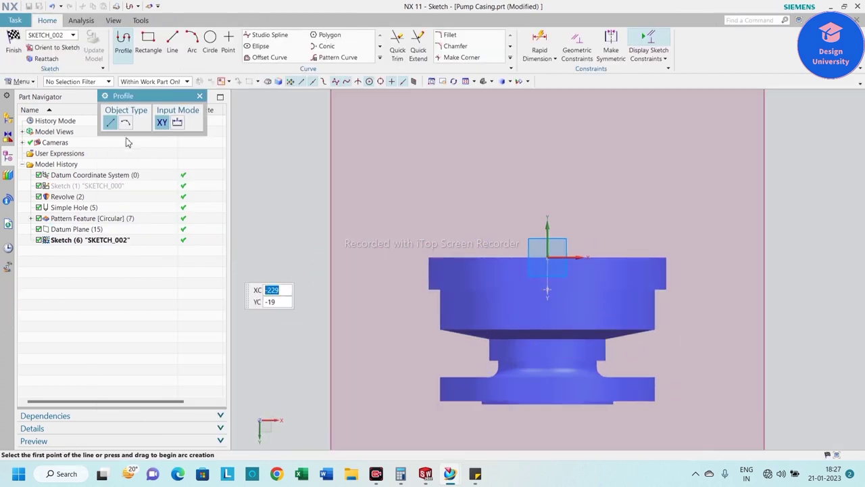
left_click(200, 97)
left_click(148, 42)
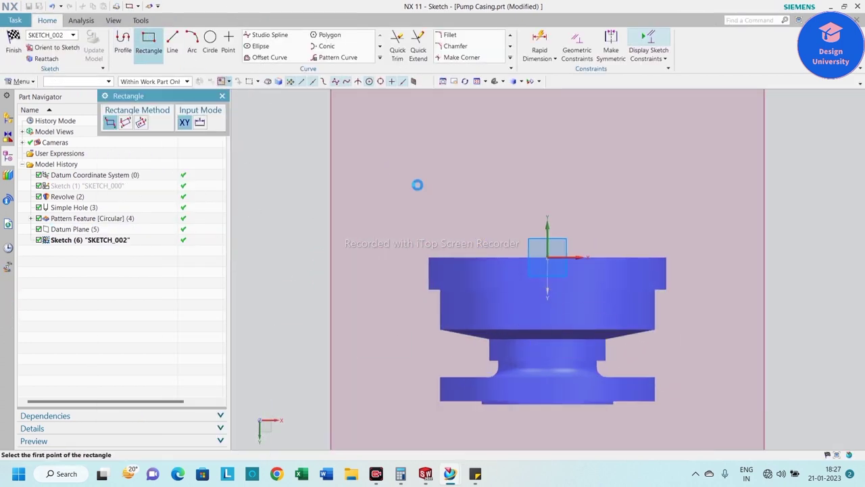
scroll(415, 183, "down", 2)
scroll(519, 89, "up", 1)
key("Escape")
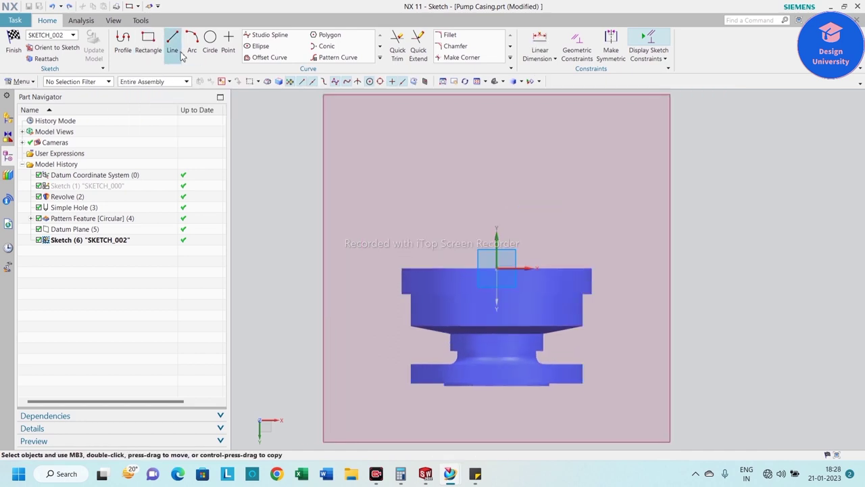
- Draw a rectangle enclosing the casing's upper flange
left_click(157, 52)
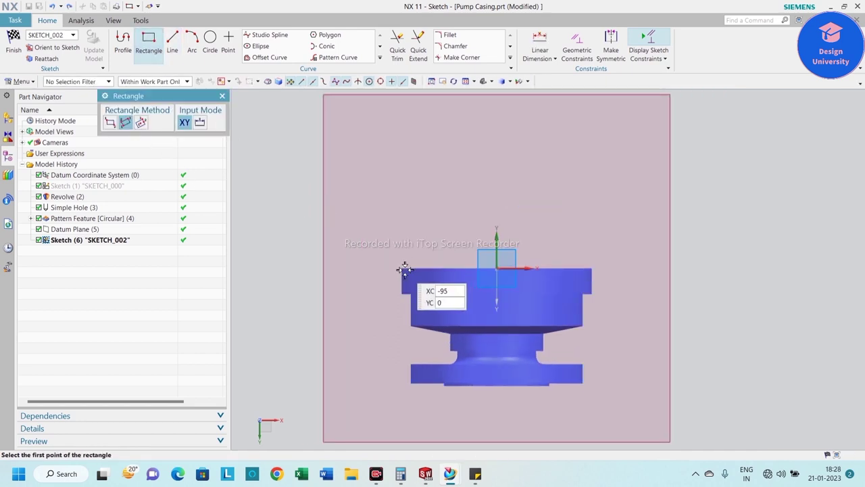
left_click(398, 247)
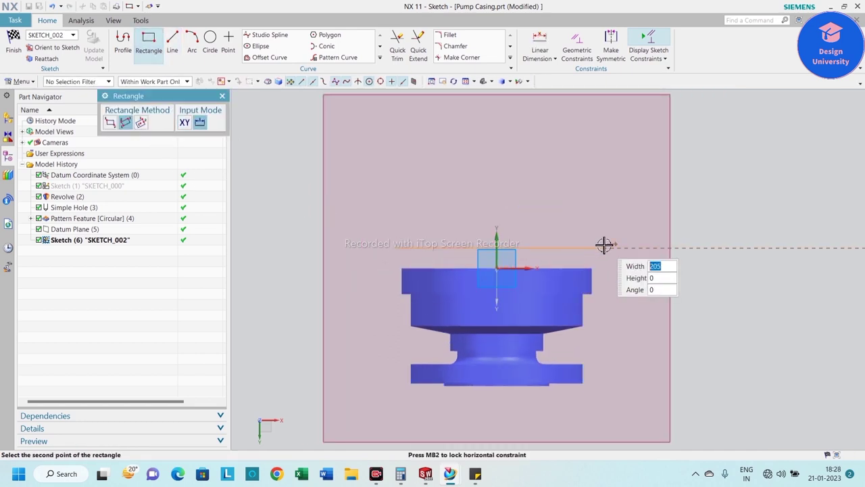
left_click(601, 344)
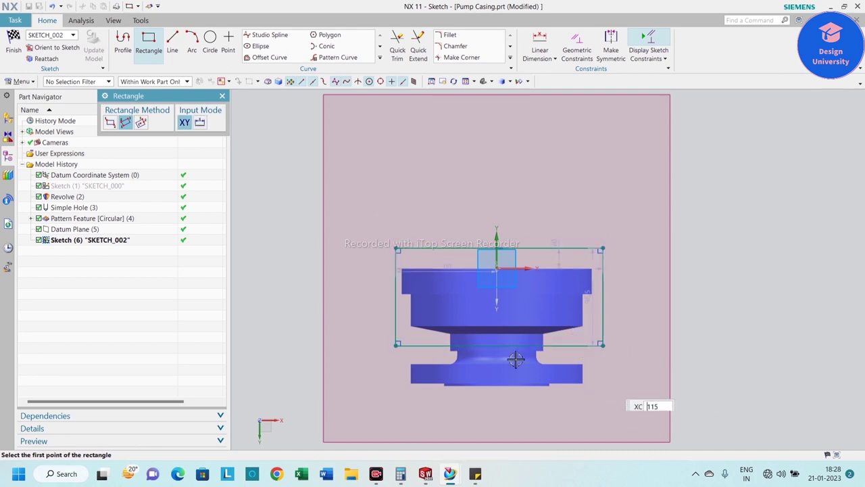
key("Escape")
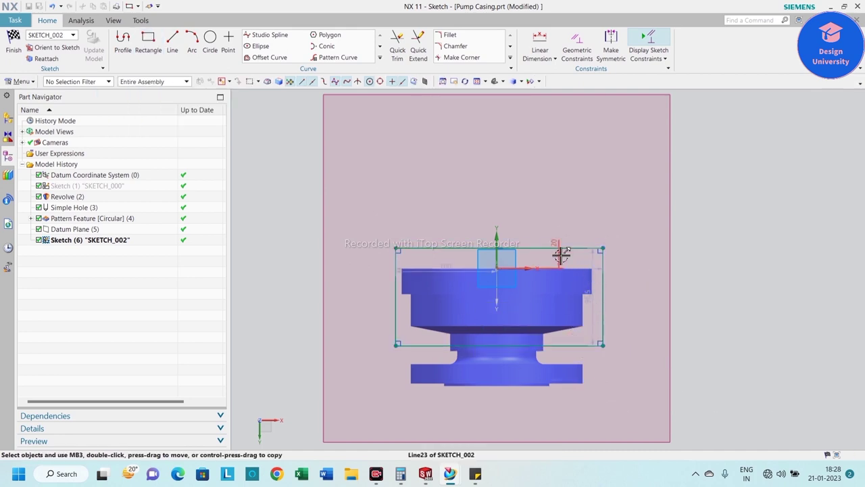
- Dimension the rectangle with a 16 mm offset, 190 mm width and 110 mm height
double_click(529, 206)
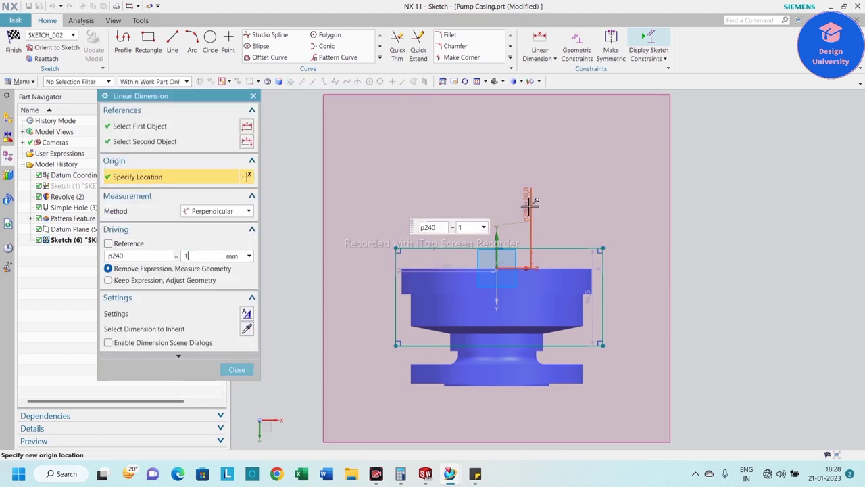
type("16")
key("Return")
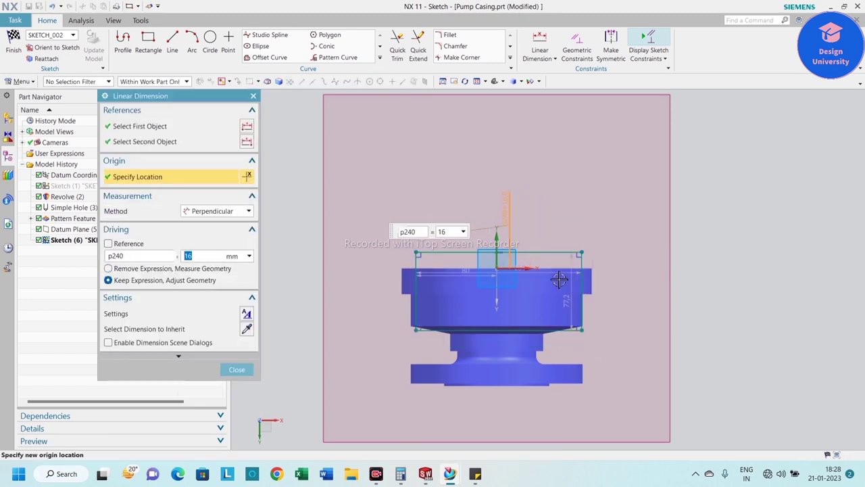
middle_click(553, 273)
left_click_drag(552, 273, 552, 219)
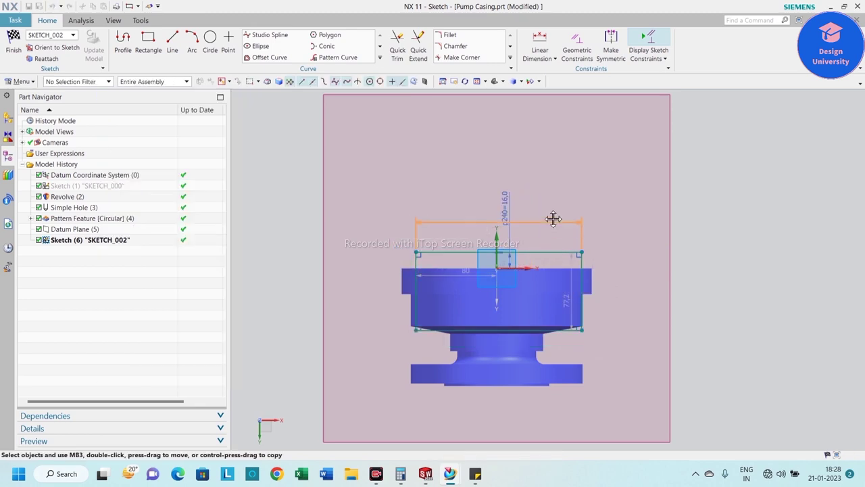
double_click(552, 218)
type("190")
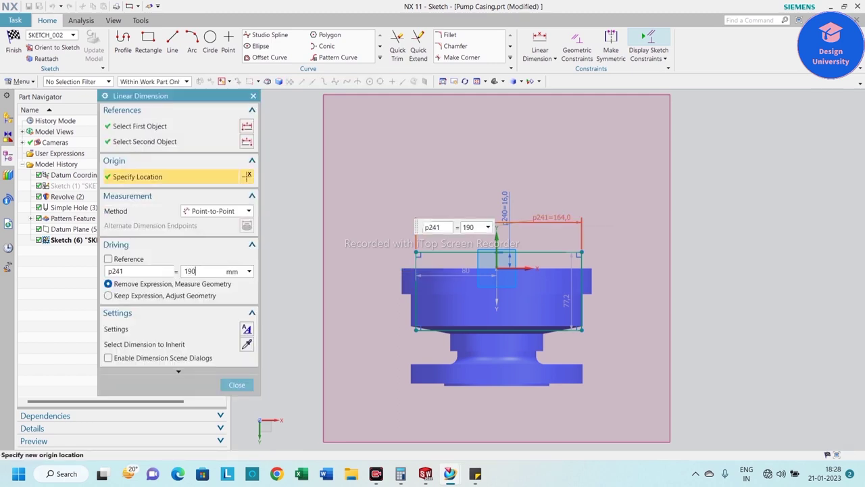
key("Return")
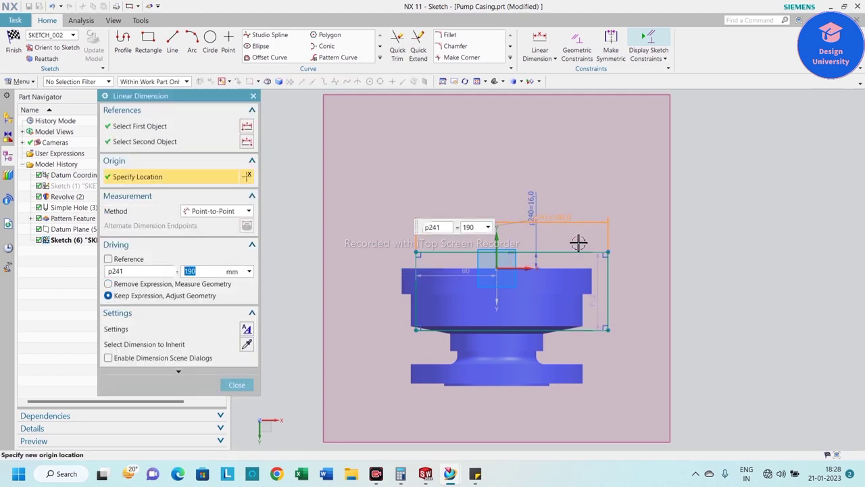
middle_click(579, 243)
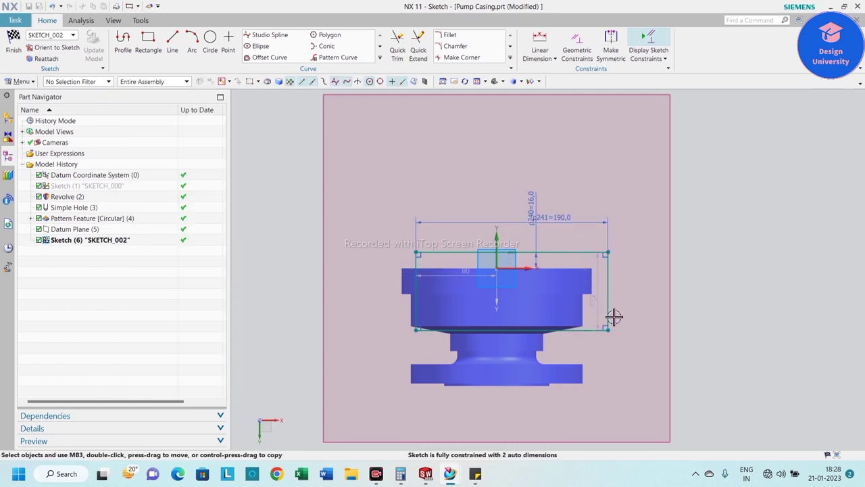
left_click(659, 292)
type("110")
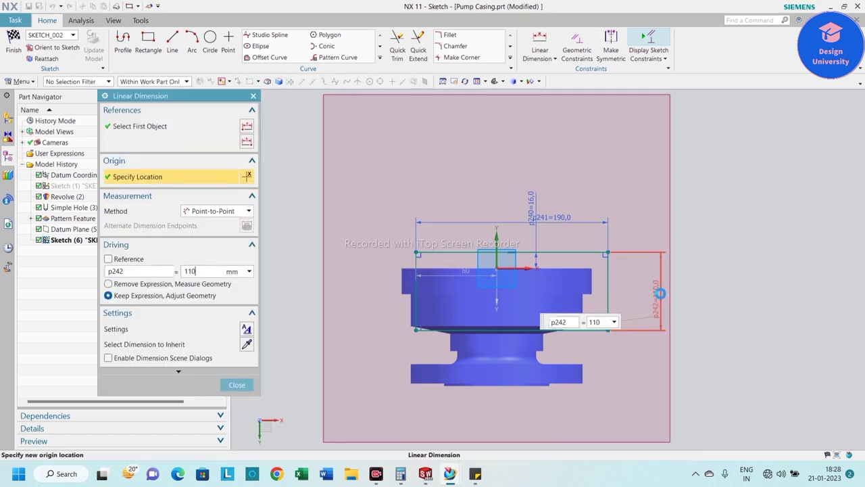
key("Return")
middle_click(681, 341)
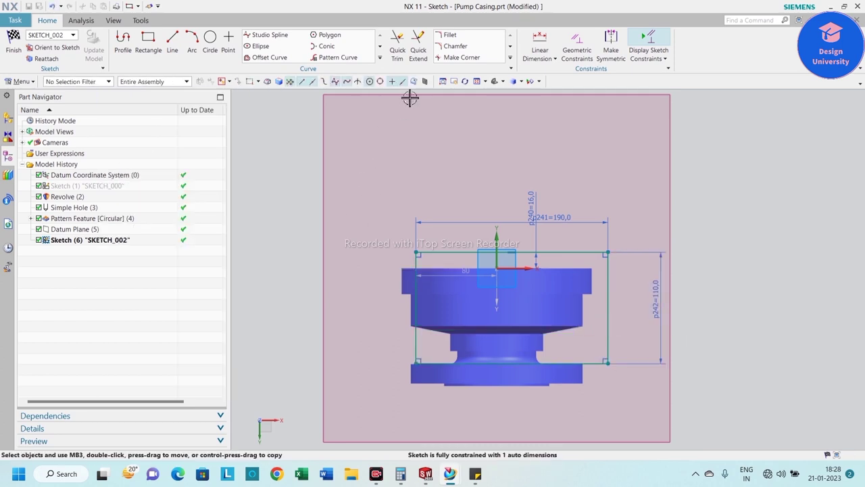
- Make the left and right vertical lines symmetric about the vertical sketch axis
left_click(612, 44)
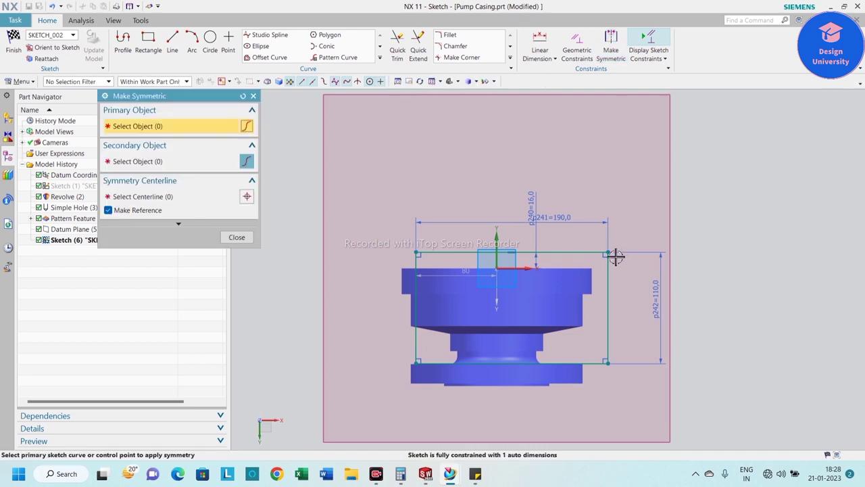
left_click(608, 269)
left_click(419, 265)
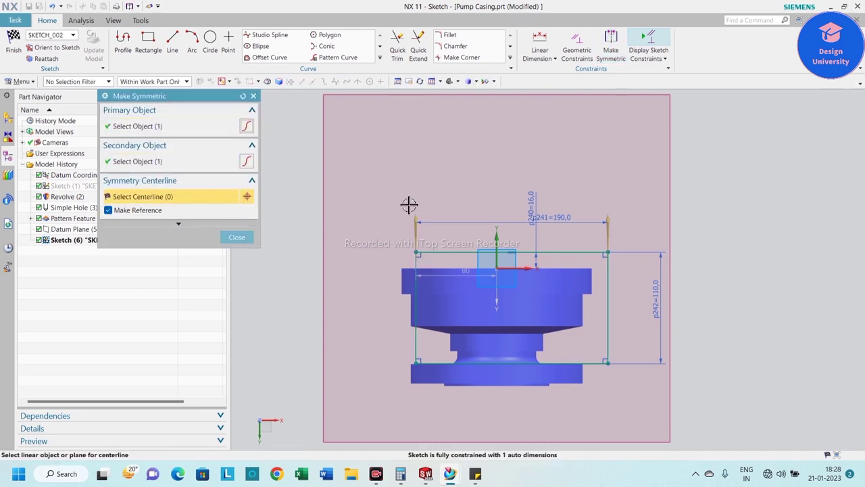
left_click(499, 238)
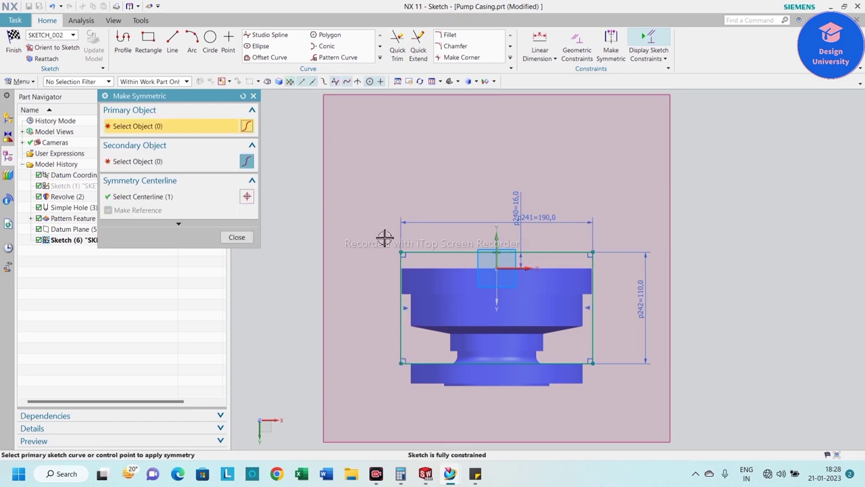
left_click(237, 238)
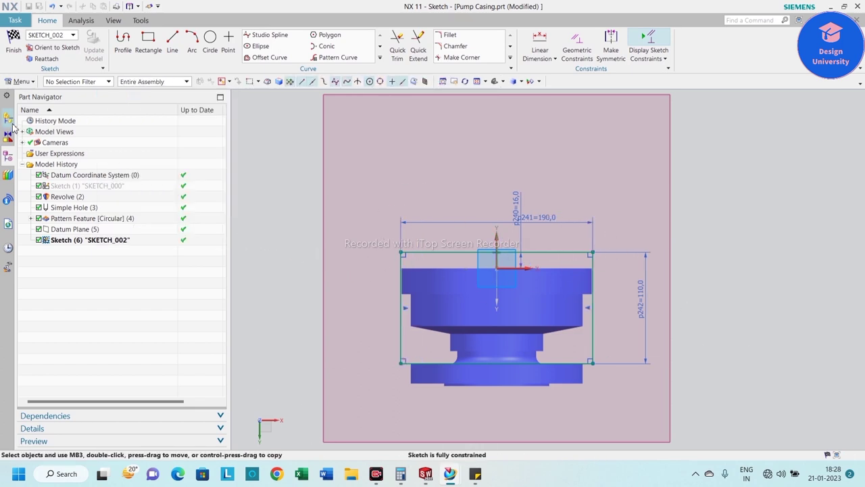
- Extrude the SKETCH_002 rectangle 15 mm in the reversed direction, creating Extrude (6)
left_click(13, 42)
key("x")
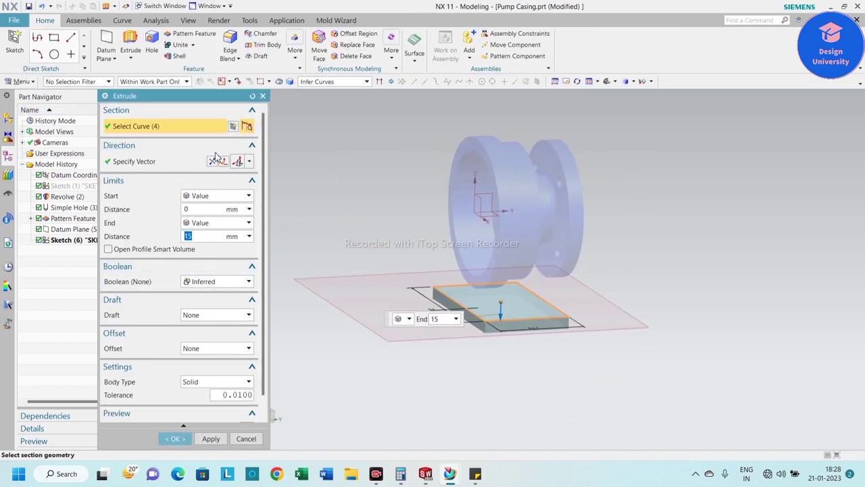
left_click(214, 161)
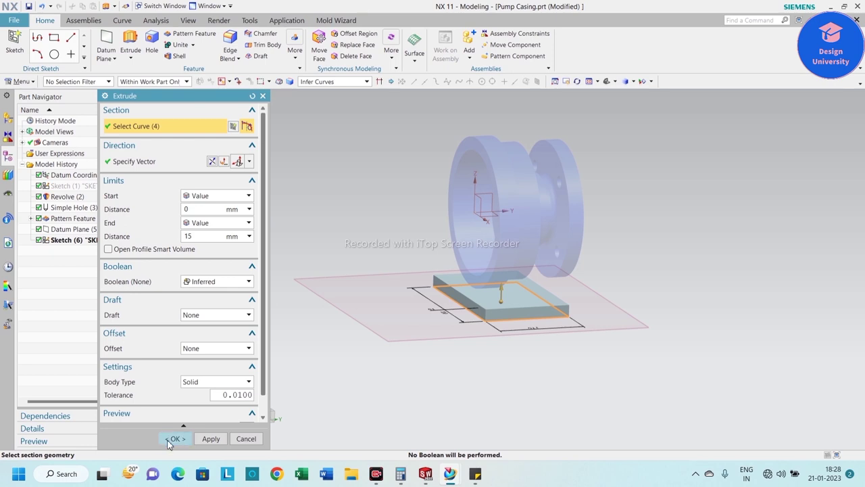
left_click(175, 441)
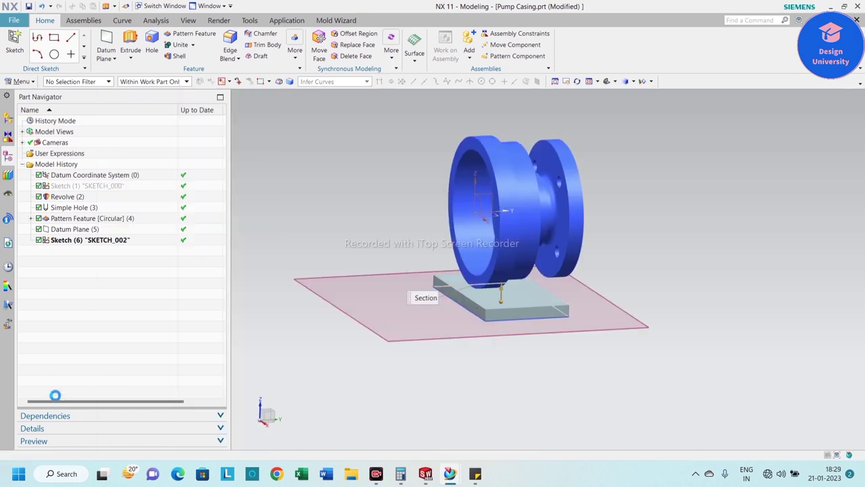
middle_click_drag(548, 408, 518, 343)
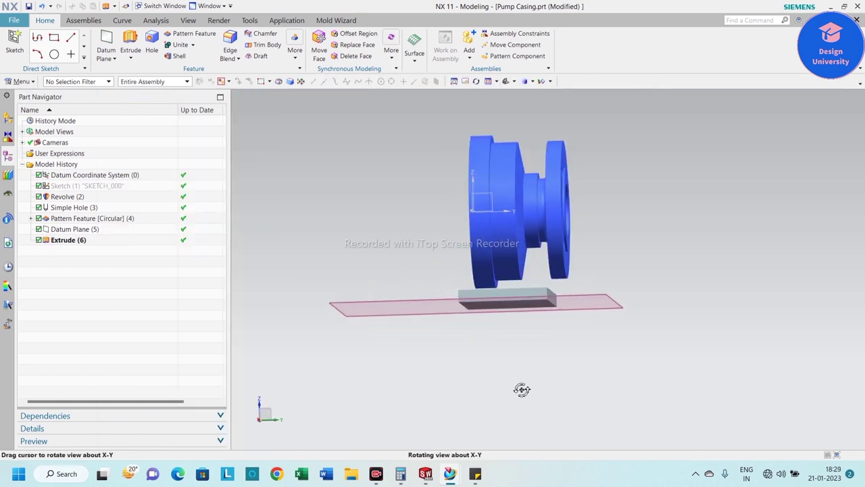
- Change the base plate's display colour to Medium Blue (ID 139)
left_click(511, 305)
key("ctrl+j")
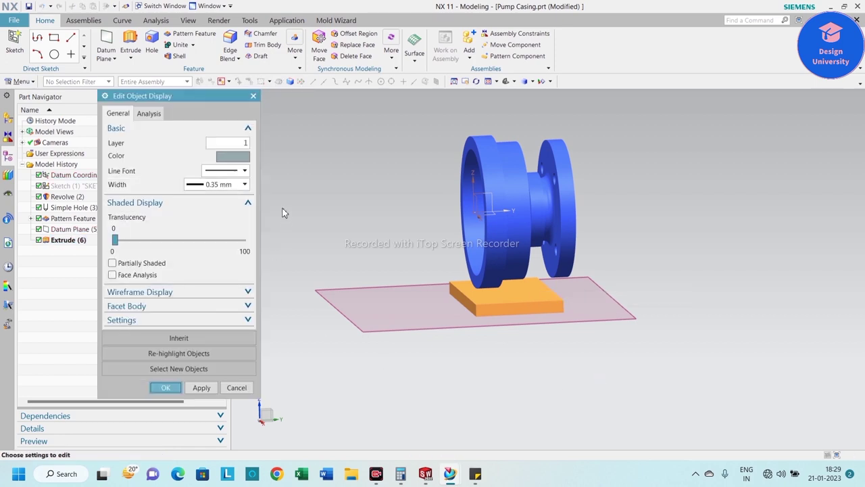
left_click(238, 158)
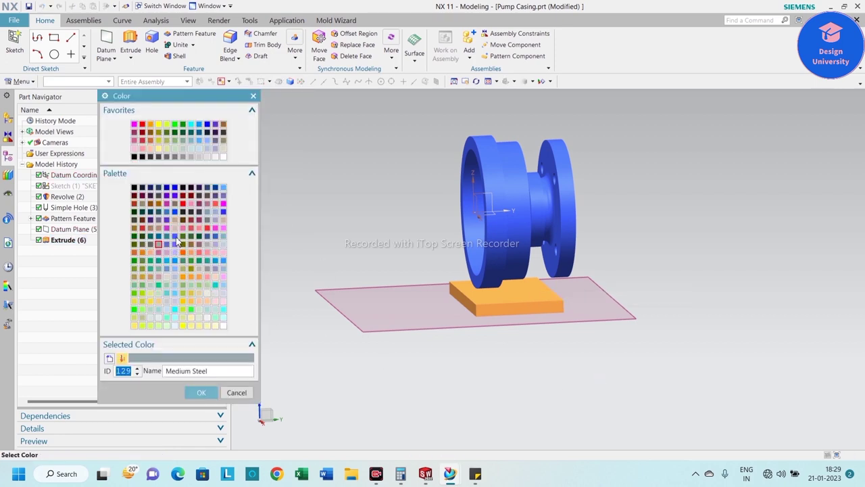
left_click(175, 236)
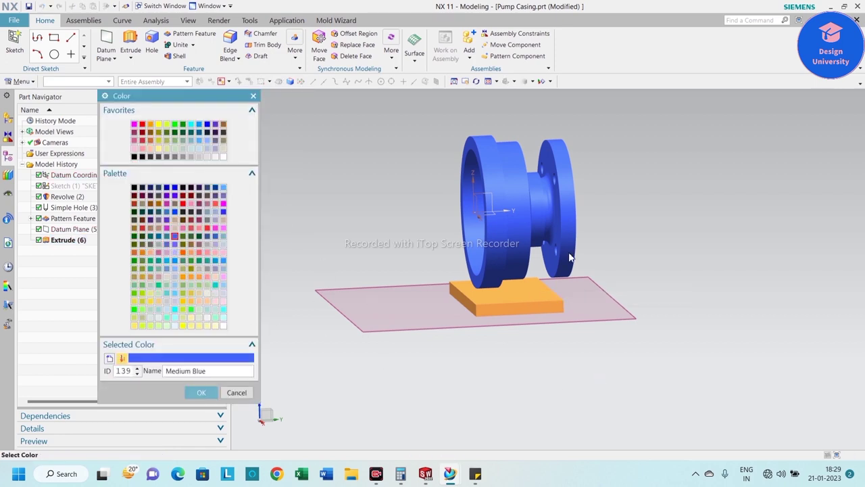
left_click(201, 392)
left_click(173, 389)
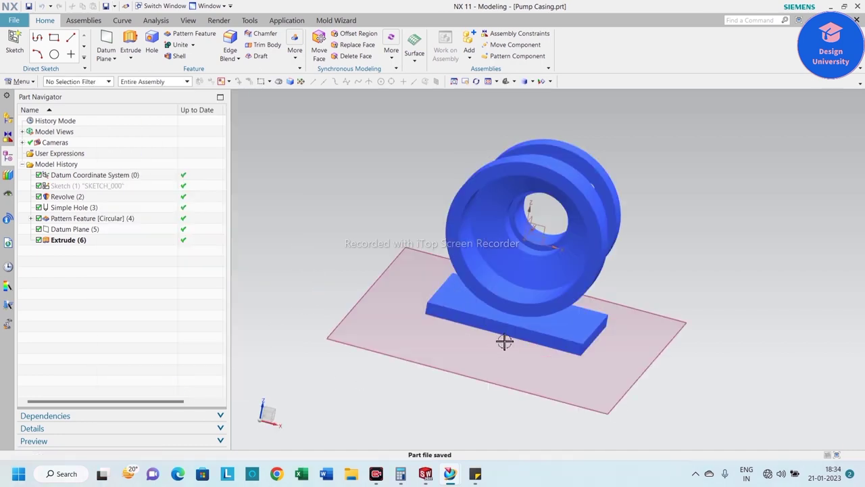
scroll(506, 341, "up", 5)
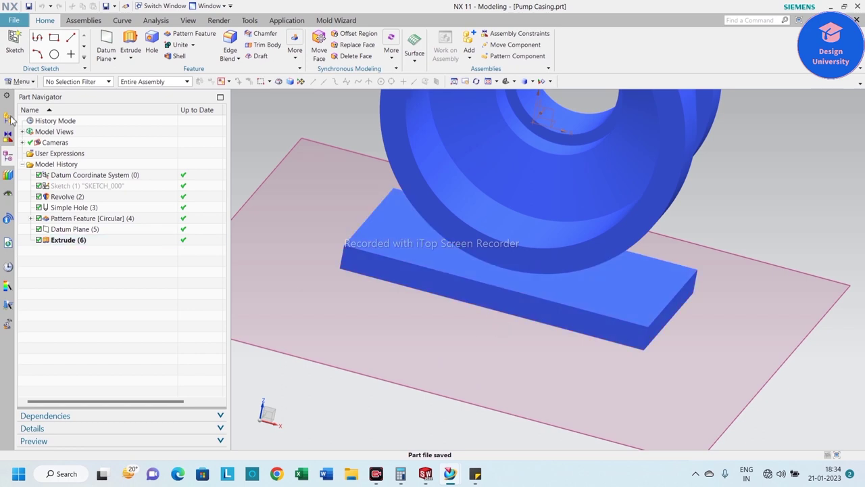
- Start a new extrusion with a sketch on the base plate's flat face
left_click(133, 59)
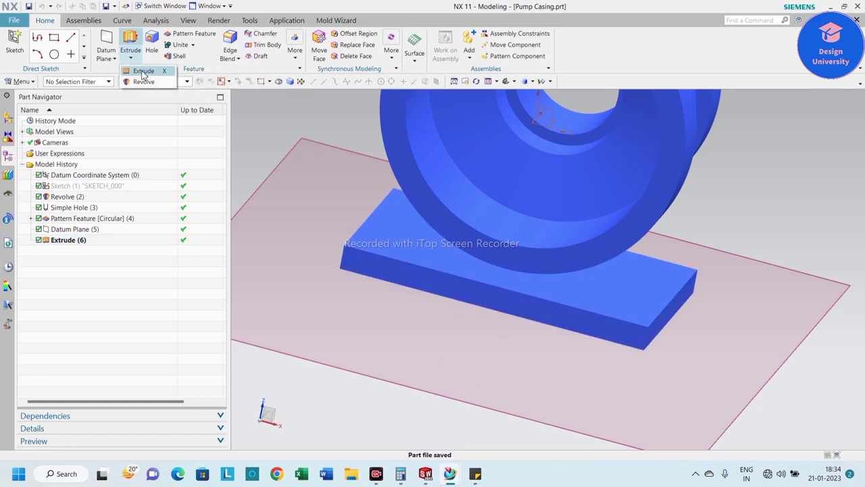
left_click(143, 72)
left_click(494, 297)
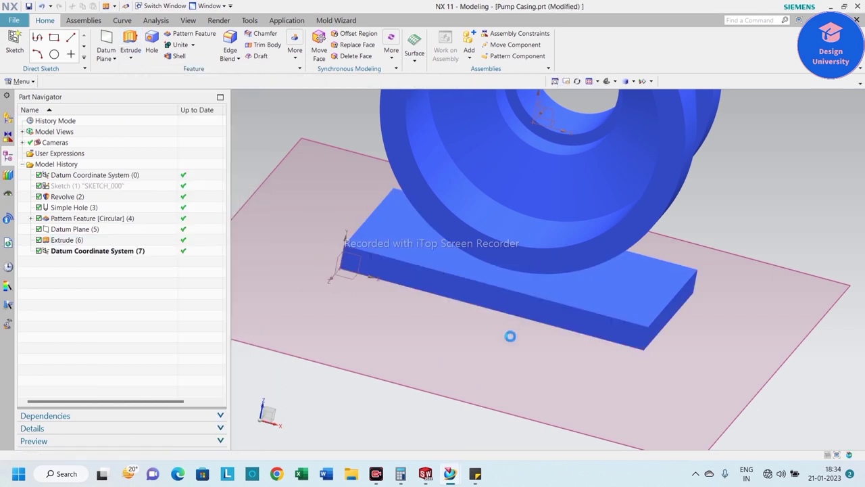
scroll(336, 268, "down", 3)
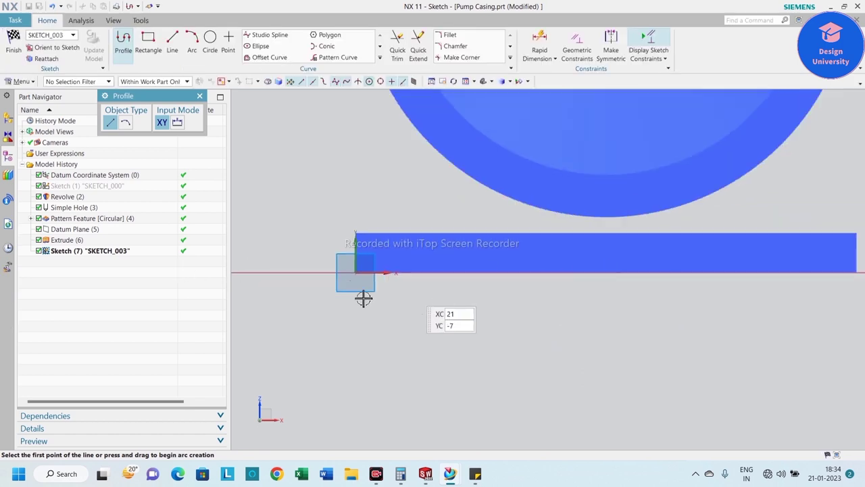
key("Escape")
left_click(147, 37)
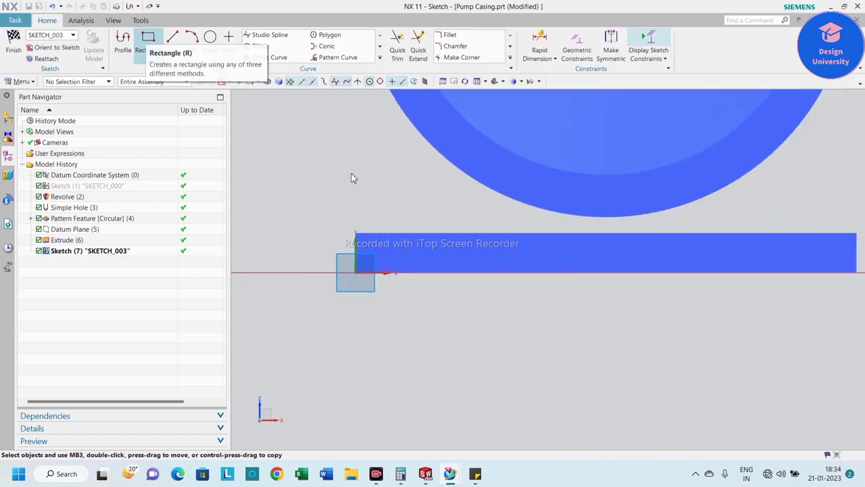
scroll(546, 242, "down", 2)
- Draw a rectangle along the plate edge in the new sketch
left_click(541, 234)
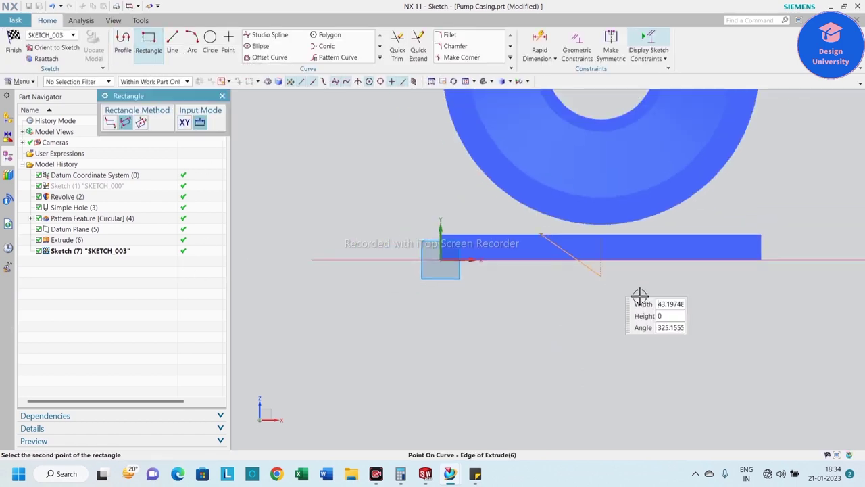
left_click(667, 235)
scroll(656, 257, "up", 2)
left_click(656, 262)
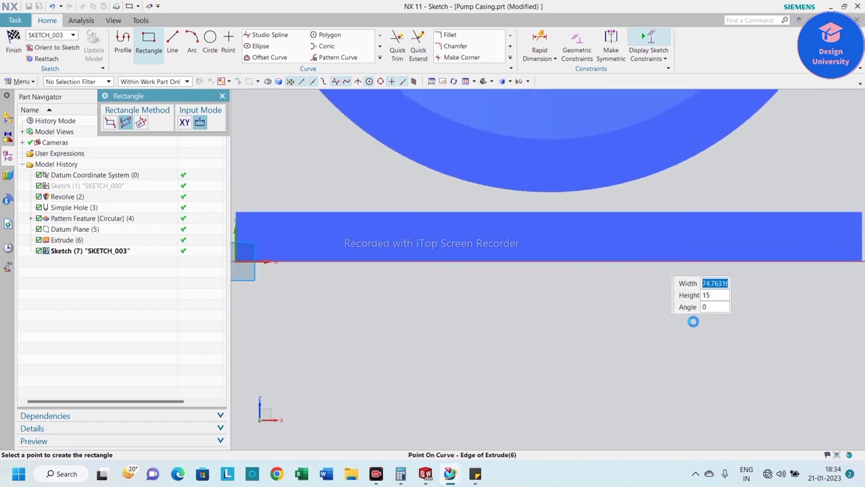
key("Escape")
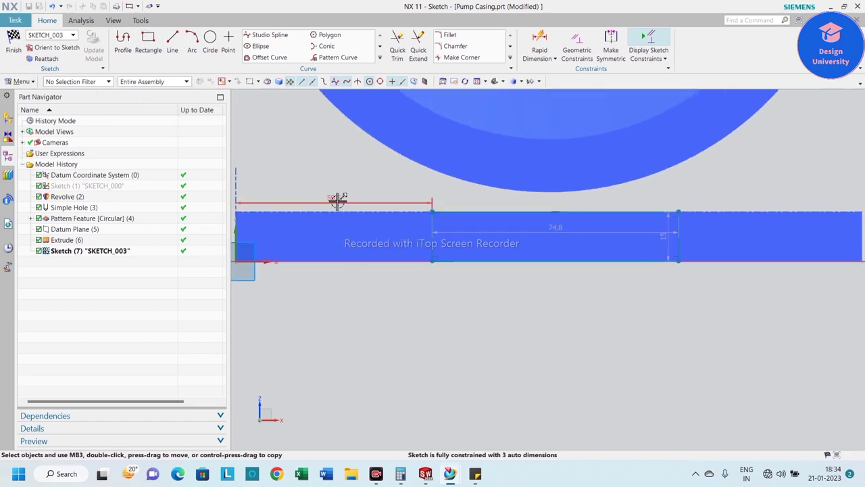
- Dimension the rectangle: 50 mm offset, 90 mm width and 15 mm height
double_click(338, 199)
key("Return")
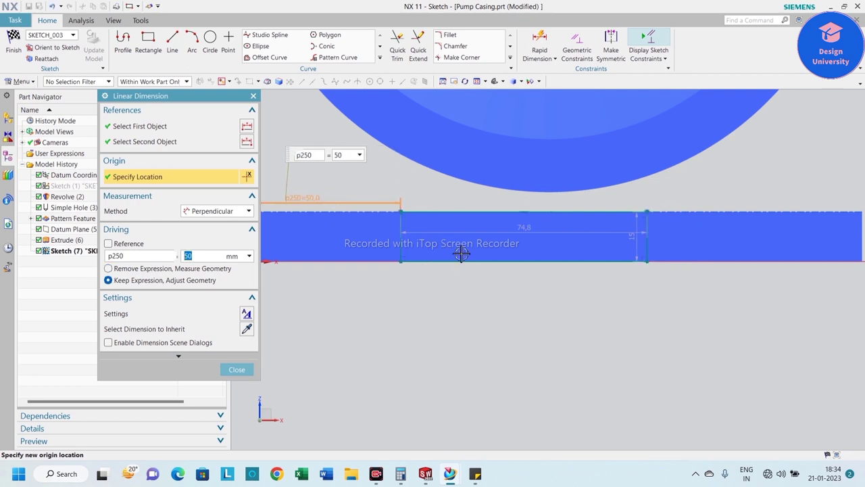
middle_click(507, 268)
left_click_drag(525, 232, 539, 315)
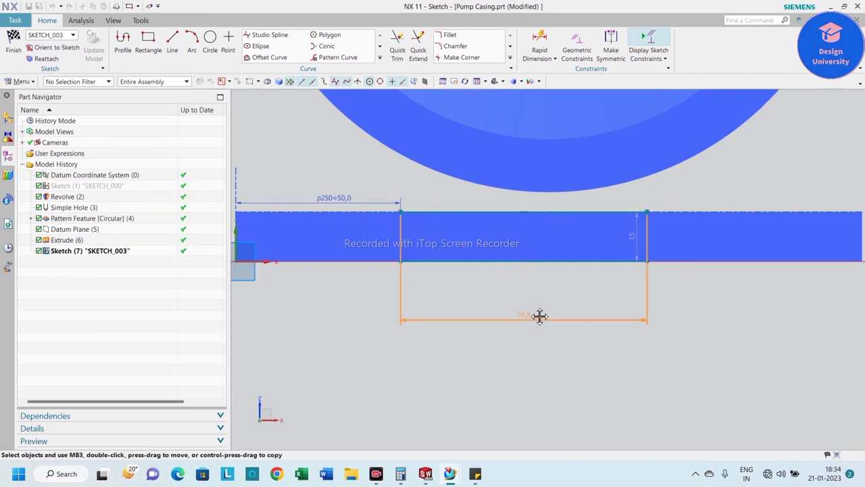
double_click(525, 315)
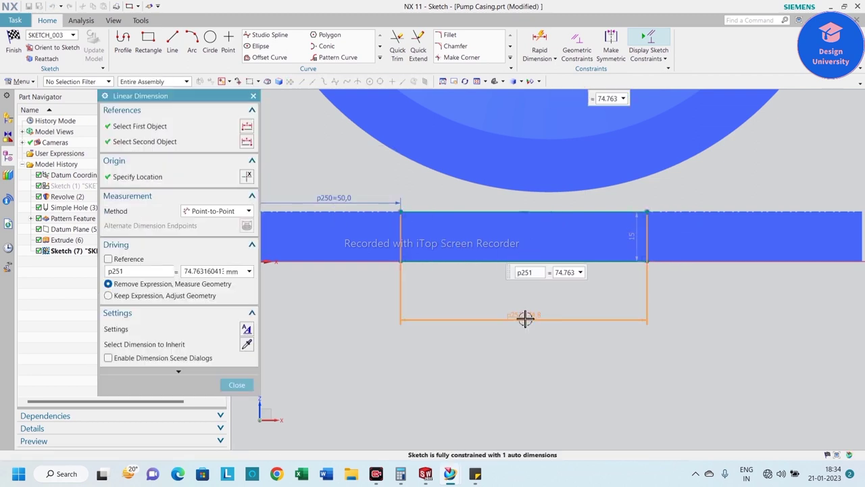
type("90")
key("Return")
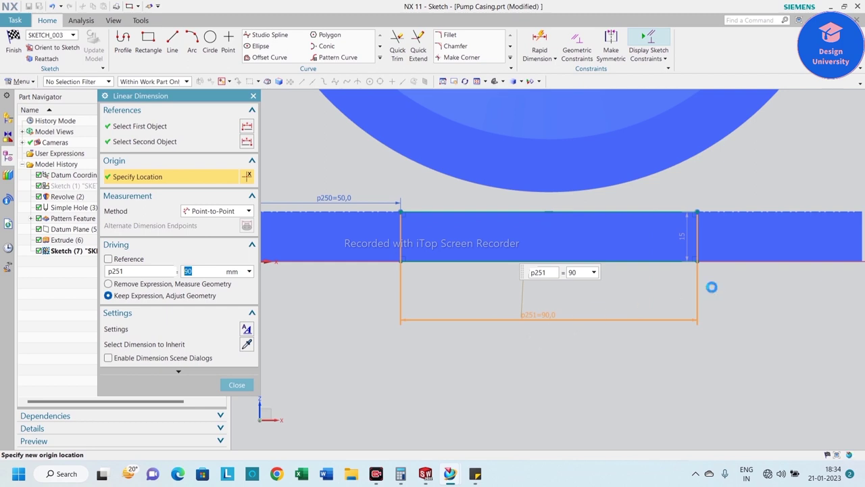
middle_click(711, 287)
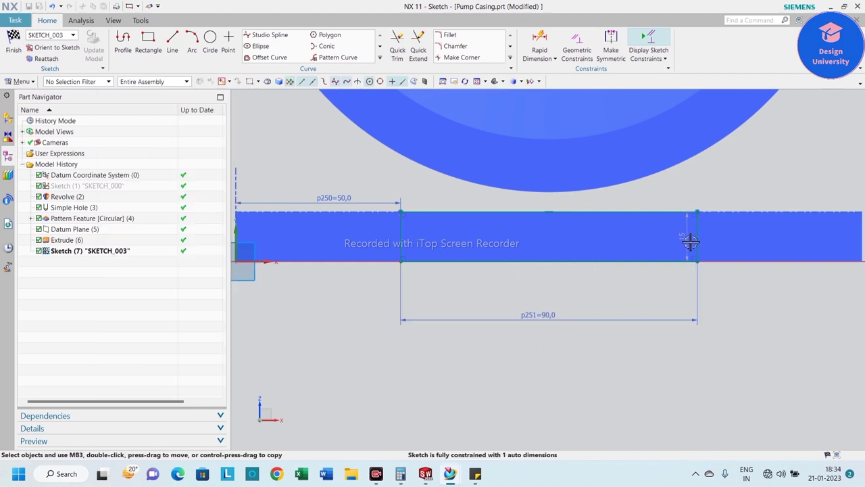
double_click(673, 293)
scroll(534, 303, "down", 2)
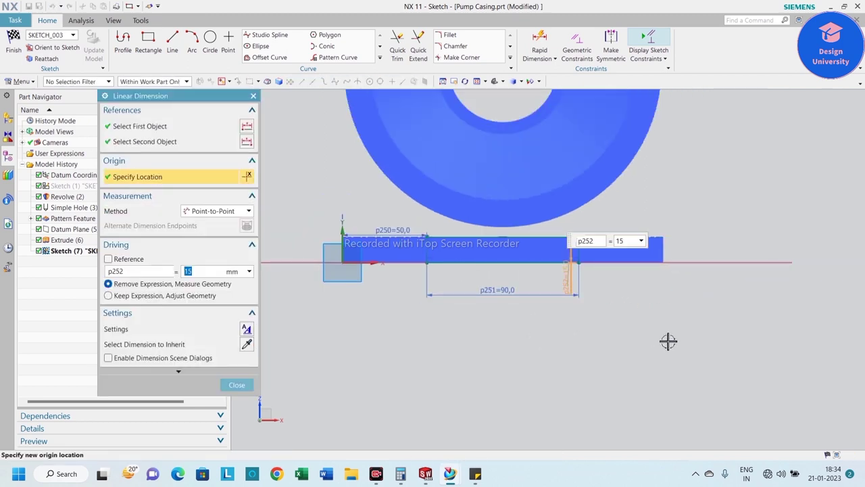
scroll(601, 271, "up", 3)
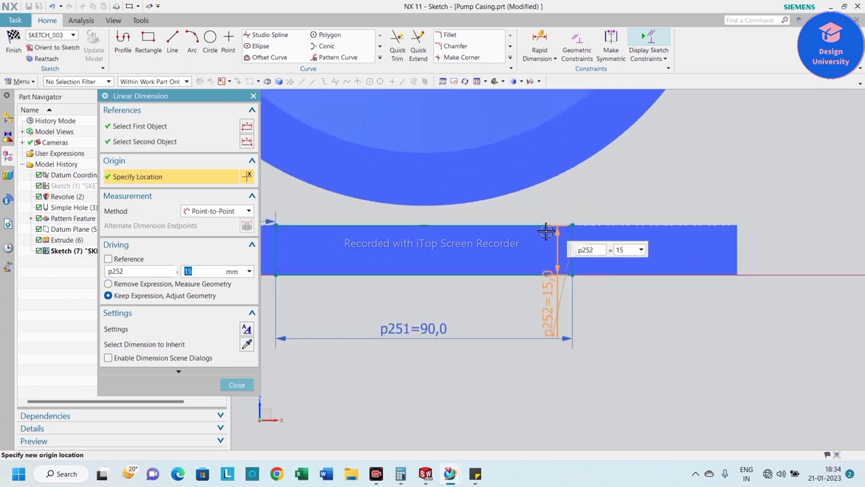
scroll(574, 230, "up", 2)
middle_click(570, 360)
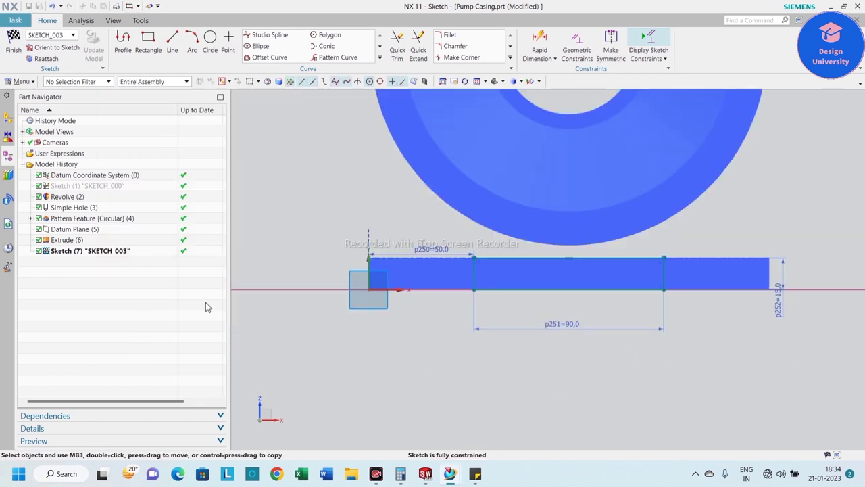
- Extrude the sketch rectangle as a no-draft Subtract from the base plate, ending Until Next
left_click(8, 52)
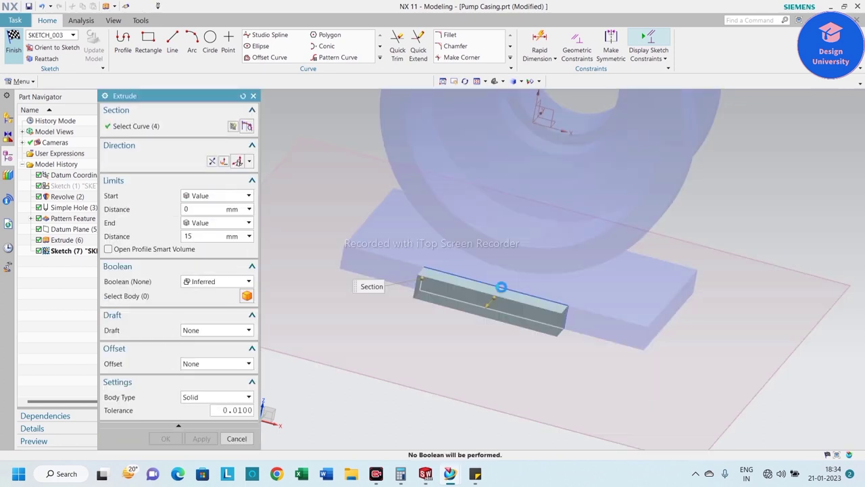
left_click(216, 281)
left_click(203, 314)
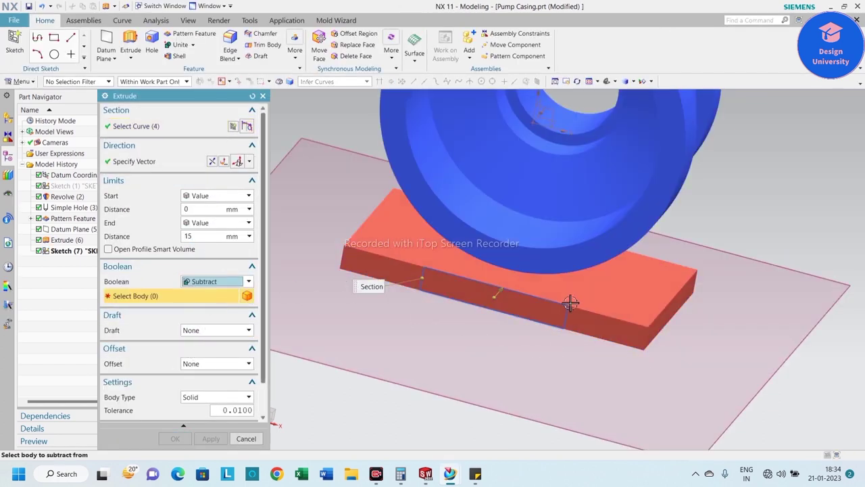
left_click(570, 303)
left_click(197, 330)
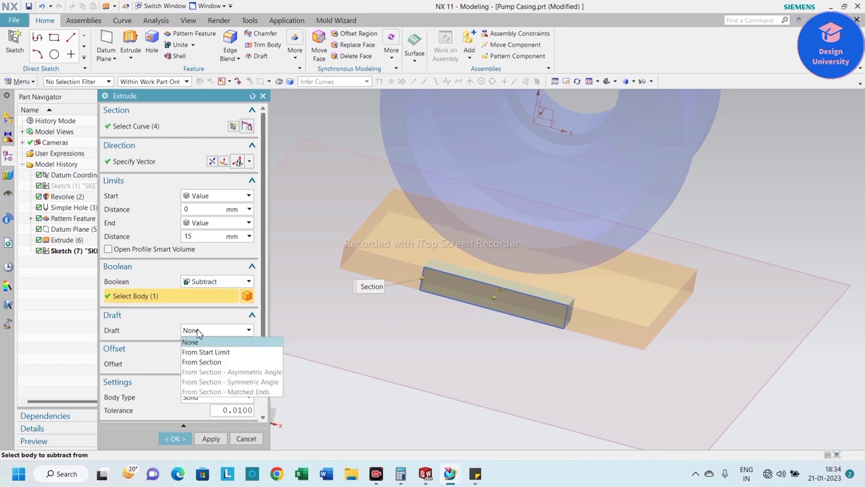
left_click(200, 342)
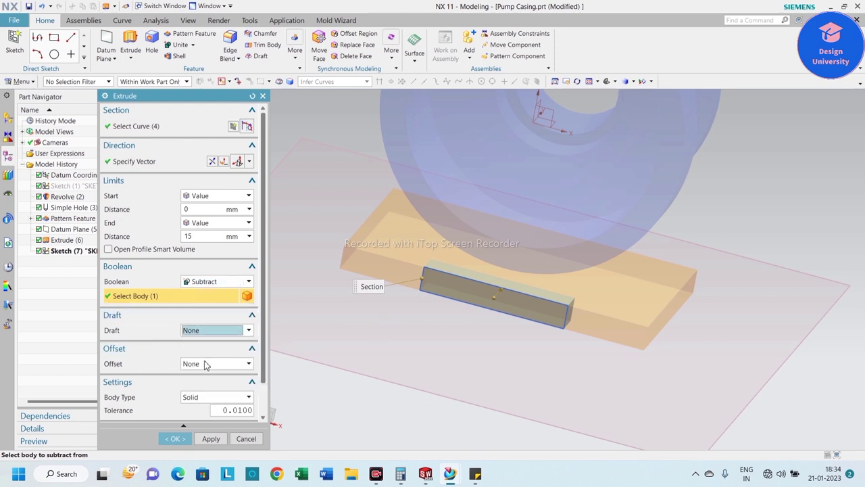
left_click(206, 225)
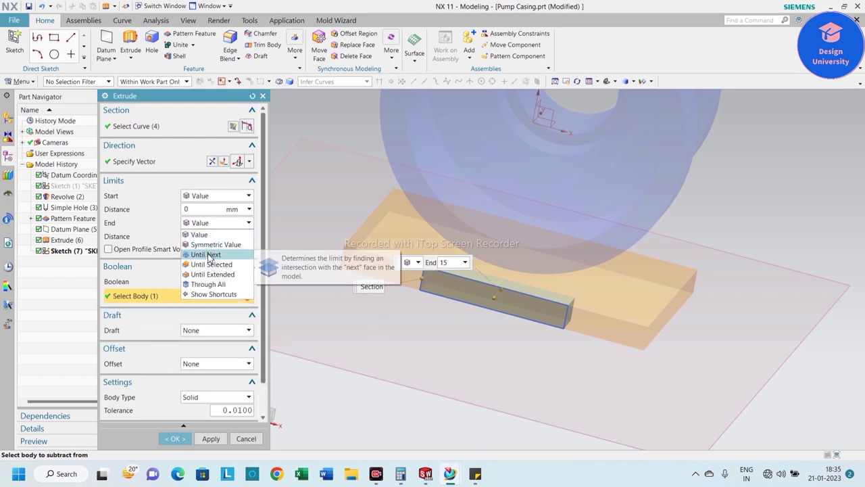
left_click(210, 254)
left_click(183, 438)
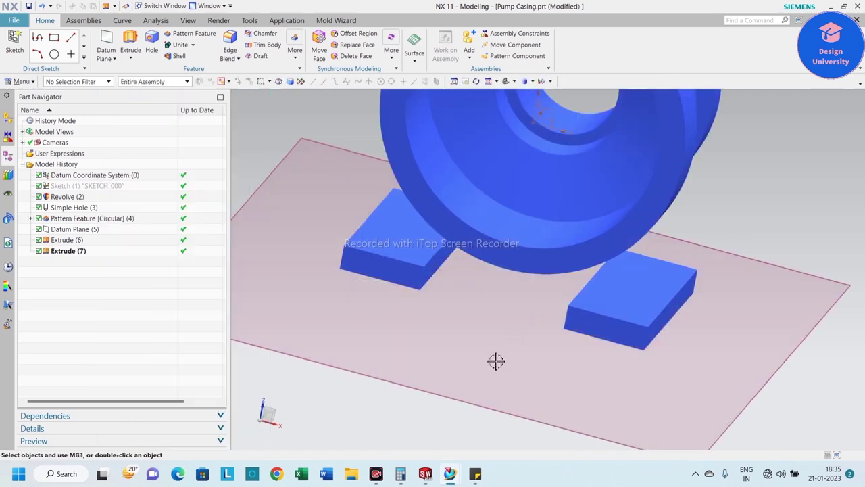
- Orbit to inspect the split base plate and begin a new datum plane
mouse_move(496, 361)
middle_mouse_down()
mouse_move(489, 340)
mouse_move(446, 343)
mouse_move(436, 335)
middle_mouse_up()
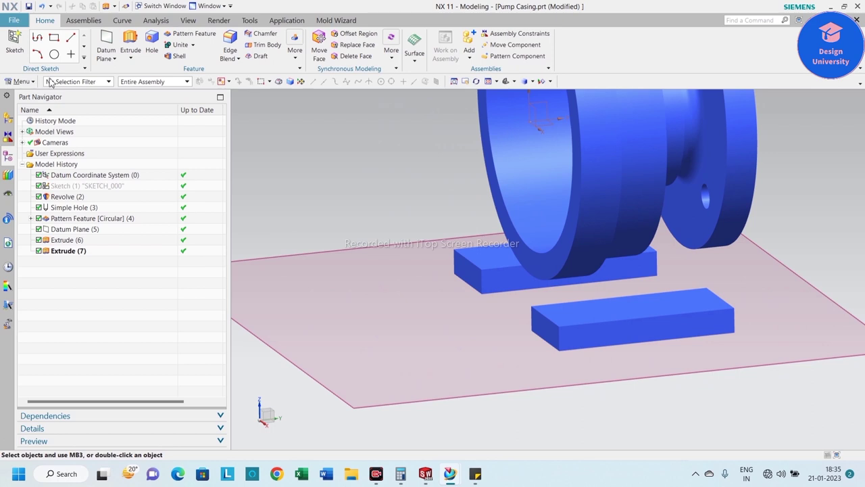
left_click(106, 60)
left_click(116, 84)
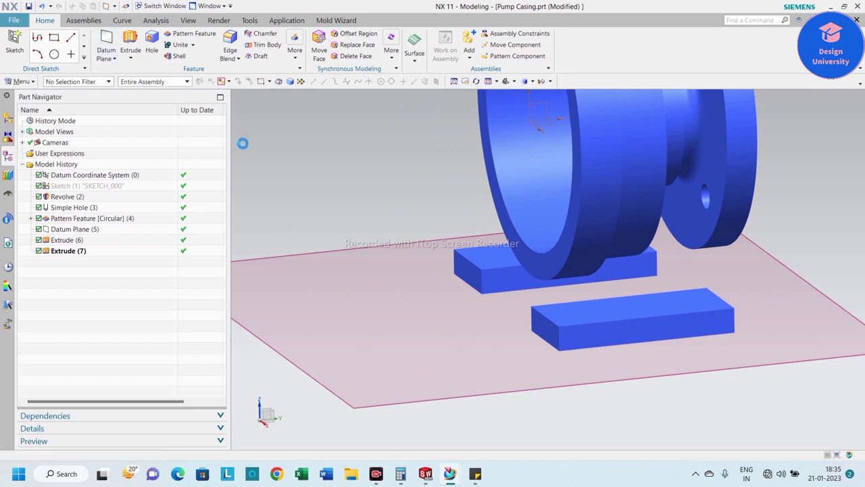
- Create a Bisector datum plane midway between two opposite faces of the base
left_click(150, 127)
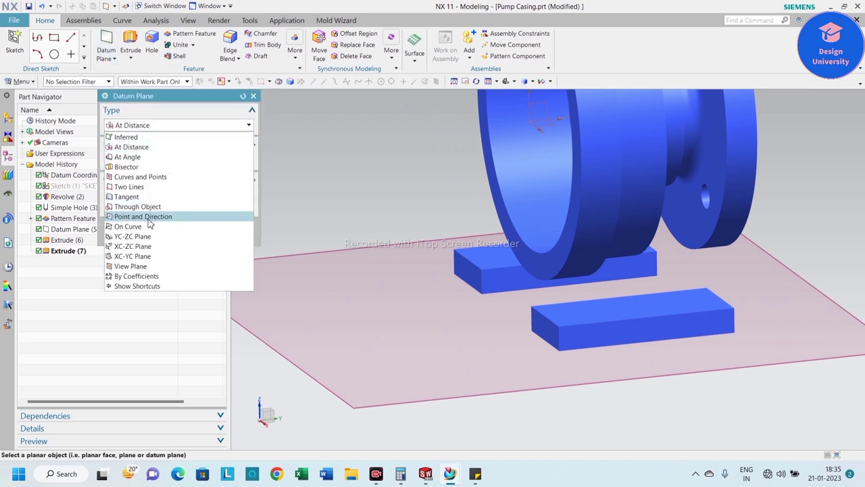
left_click(150, 167)
left_click(551, 329)
mouse_move(550, 328)
middle_mouse_down()
mouse_move(430, 299)
mouse_move(383, 313)
mouse_move(565, 296)
middle_mouse_up()
left_click(594, 273)
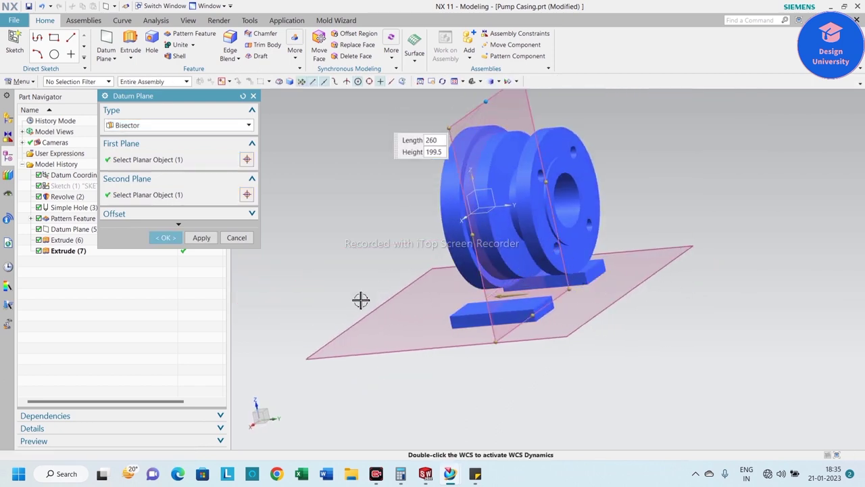
mouse_move(360, 299)
middle_mouse_down()
mouse_move(410, 292)
mouse_move(417, 303)
middle_mouse_up()
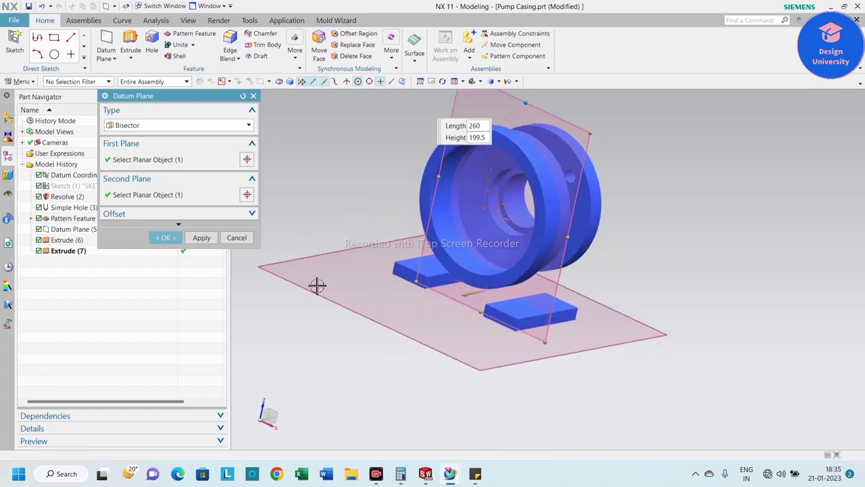
left_click(178, 244)
- Start SKETCH_004 on the new Datum Plane (8)
mouse_move(309, 323)
middle_mouse_down()
mouse_move(364, 323)
mouse_move(379, 336)
middle_mouse_up()
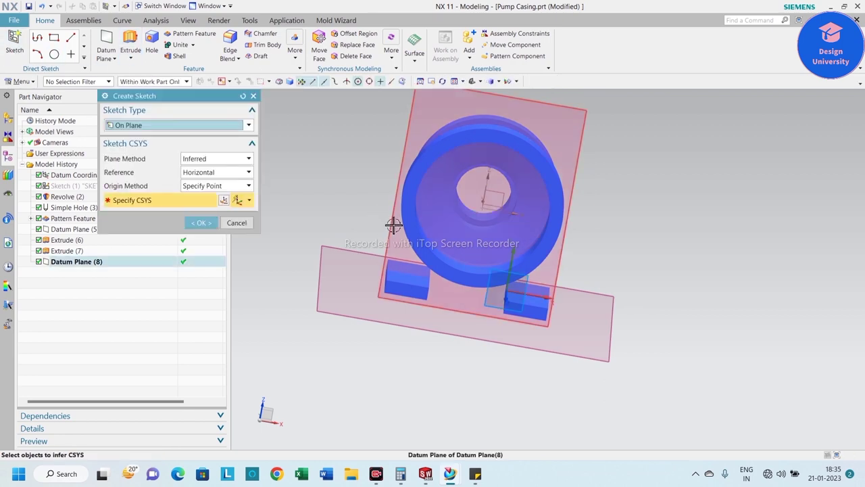
left_click(395, 225)
left_click(202, 223)
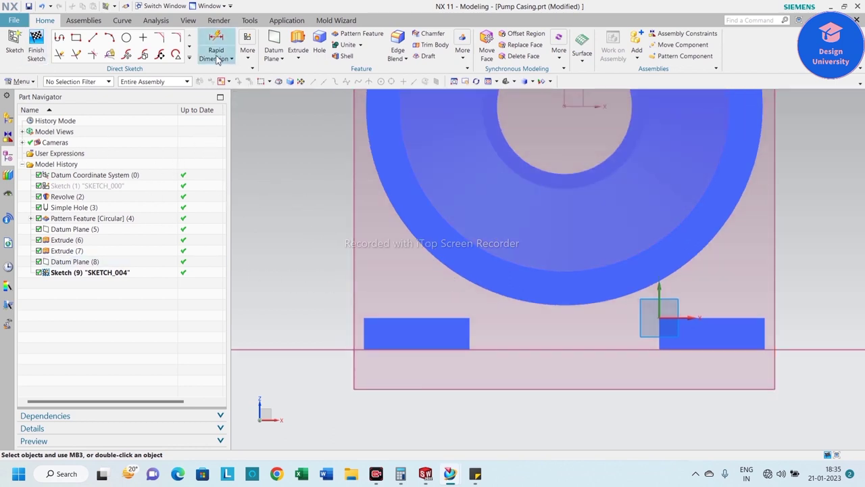
- Project both blocks' inner side edges and top edges into the sketch
left_click(189, 60)
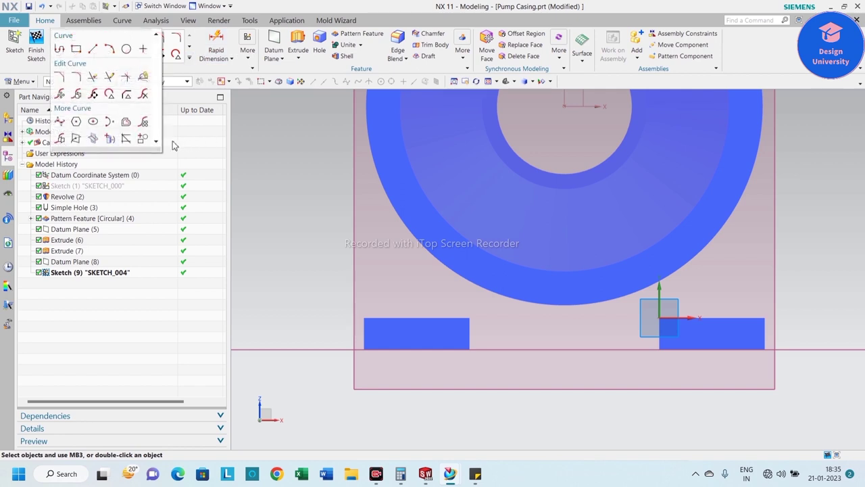
left_click(109, 140)
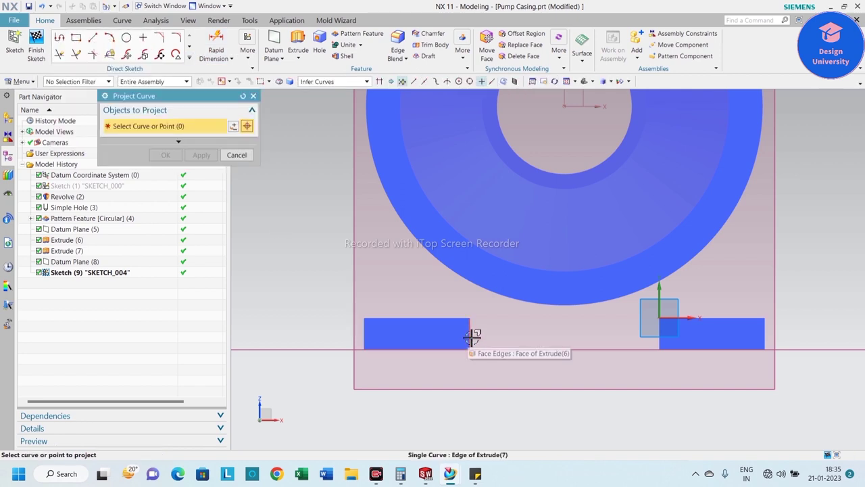
left_click(469, 336)
left_click(661, 342)
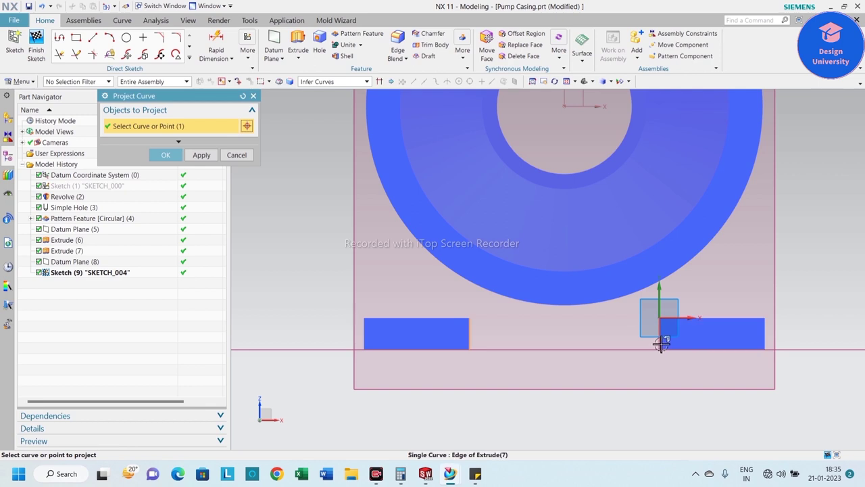
left_click(442, 318)
left_click(709, 318)
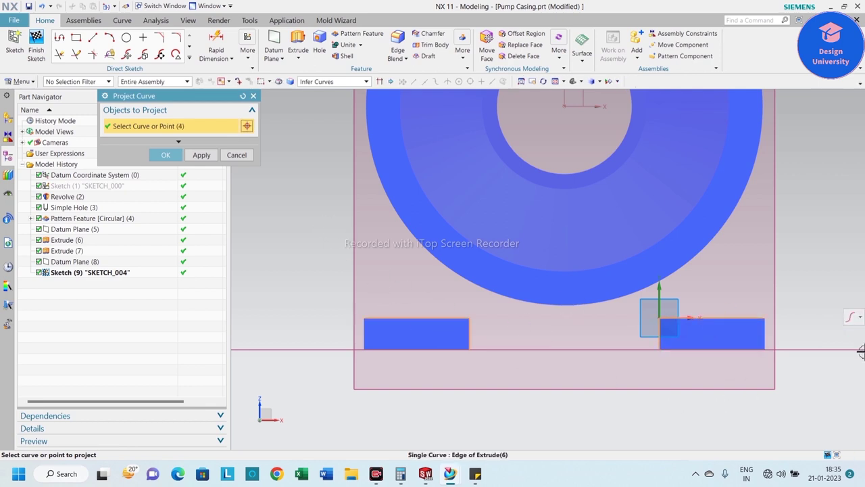
left_click(166, 156)
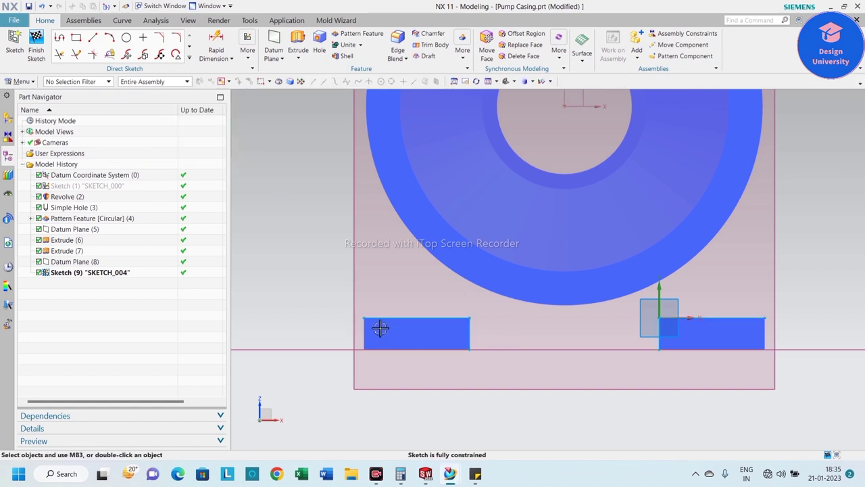
- Review the projected block edges' context options, closing them without changes
scroll(431, 319, "up", 2)
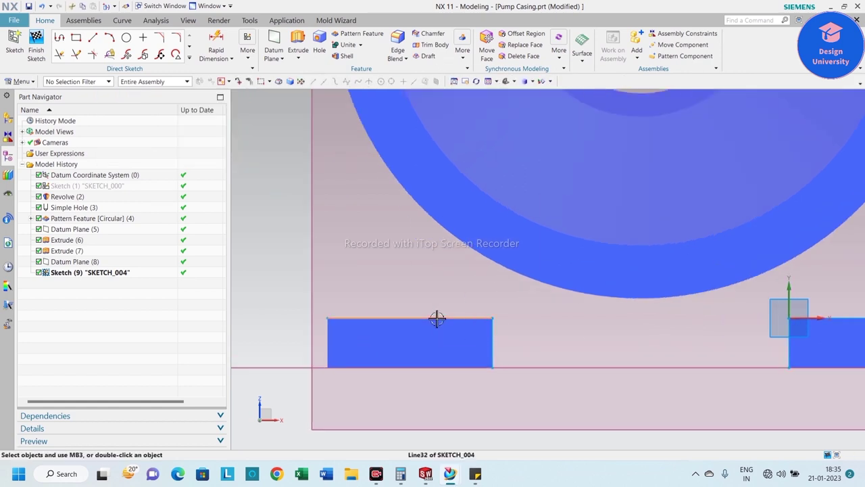
right_click(436, 319)
left_click(505, 348)
right_click(497, 344)
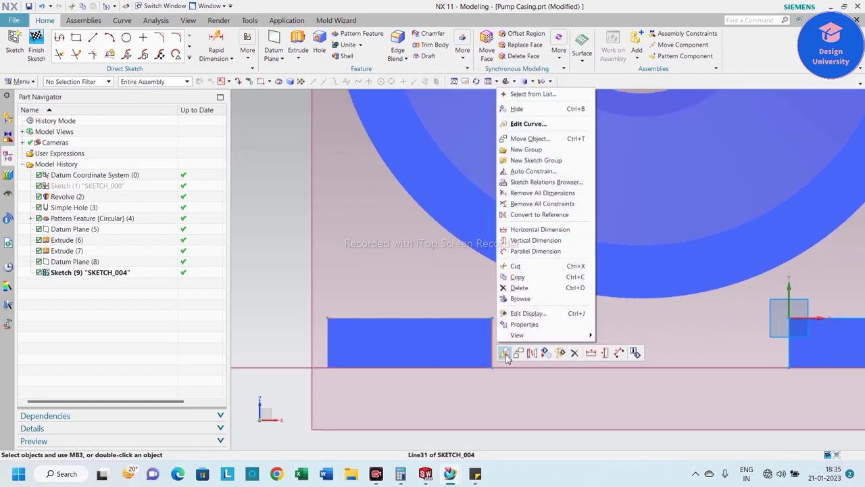
left_click(520, 356)
scroll(680, 347, "down", 3)
scroll(676, 344, "up", 4)
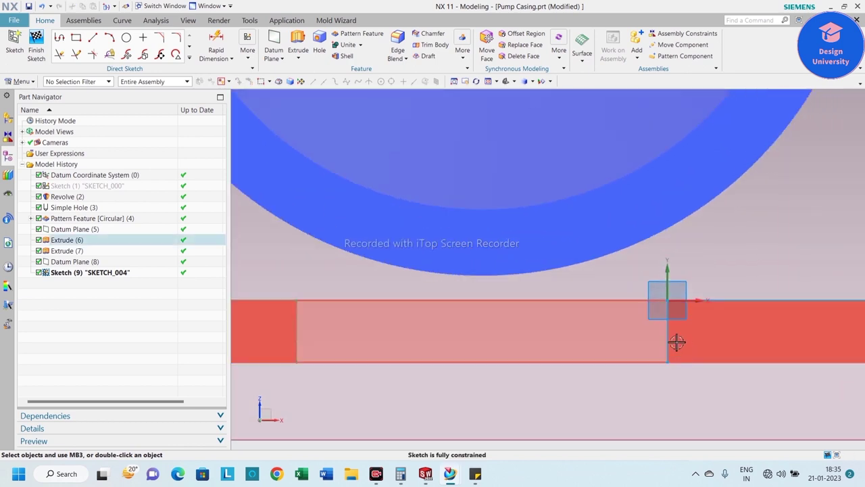
scroll(554, 317, "up", 1)
scroll(375, 296, "down", 2)
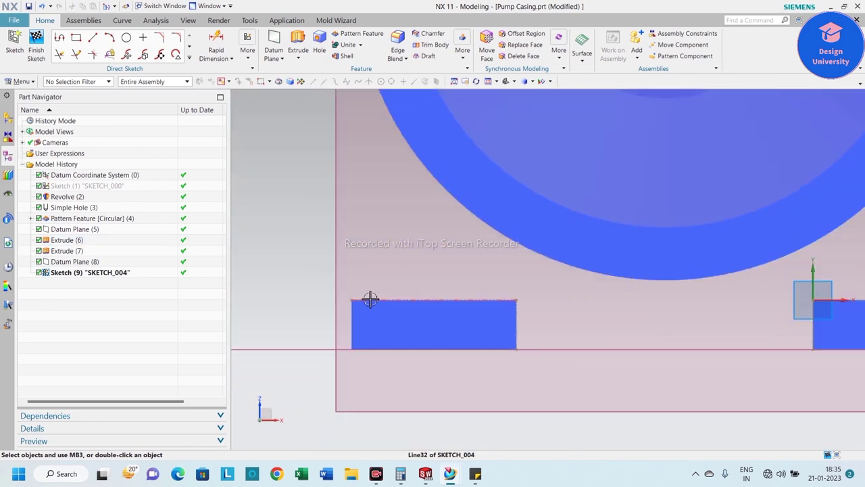
- Start a line profile at the left block's top corner, running across and down its right side
left_click(59, 39)
left_click(351, 300)
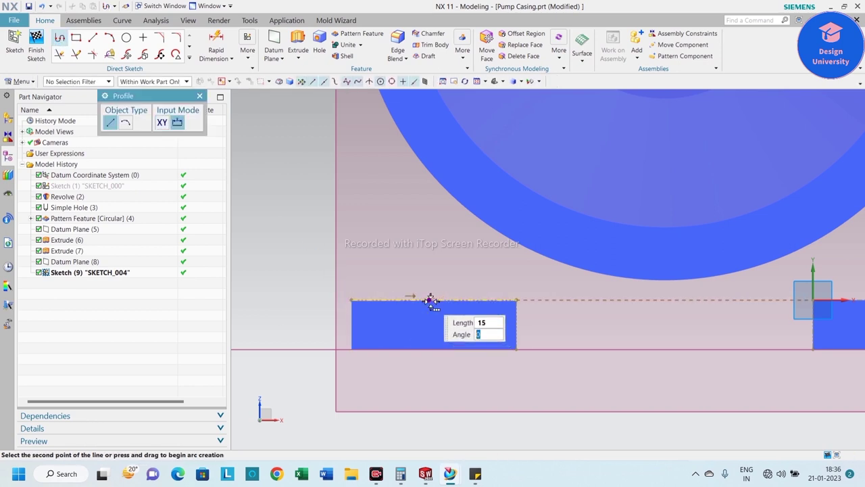
scroll(378, 274, "up", 3)
scroll(364, 252, "down", 1)
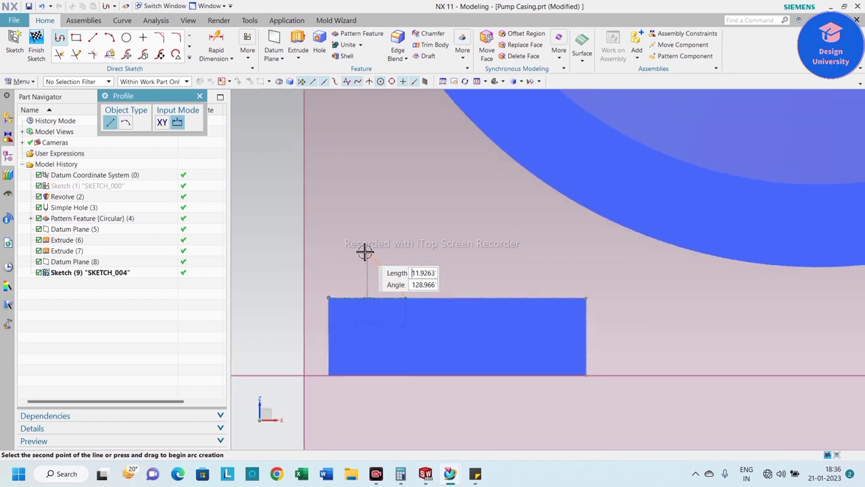
scroll(364, 251, "down", 1)
left_click(541, 289)
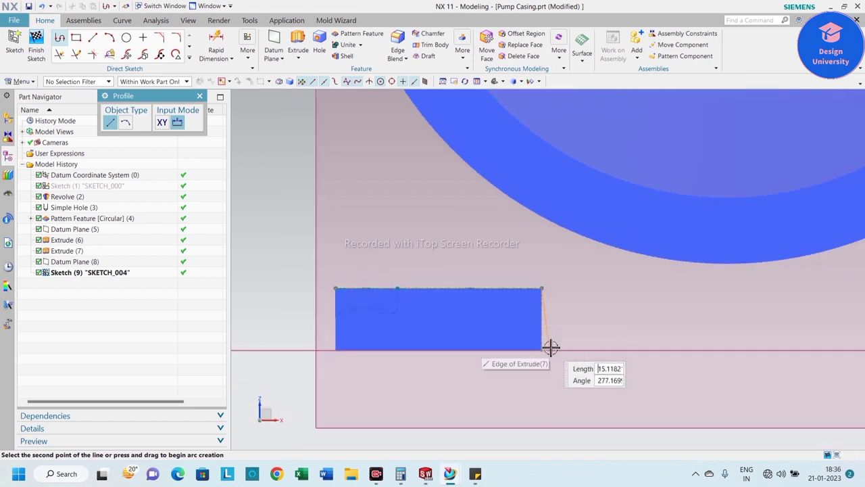
left_click(541, 350)
- Continue the profile across to the right block, up, and along a 36.3 horizontal top line
scroll(385, 279, "down", 2)
scroll(603, 324, "up", 2)
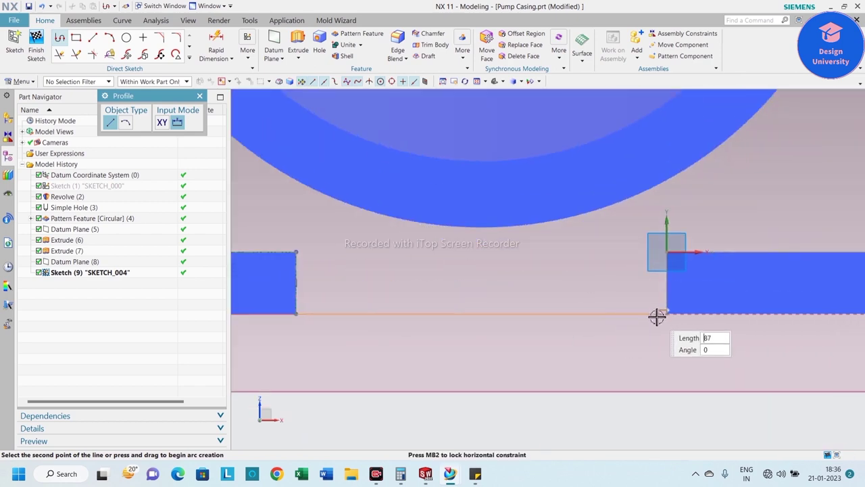
left_click(667, 313)
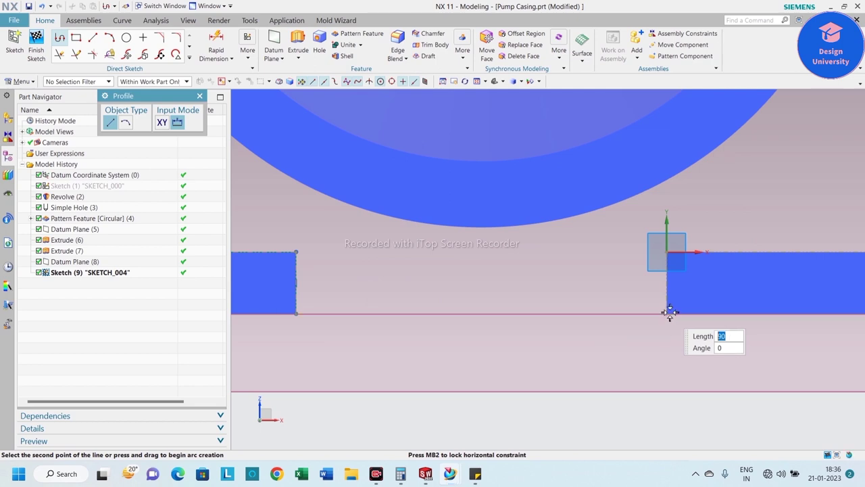
left_click(669, 248)
scroll(477, 279, "down", 3)
scroll(595, 264, "up", 2)
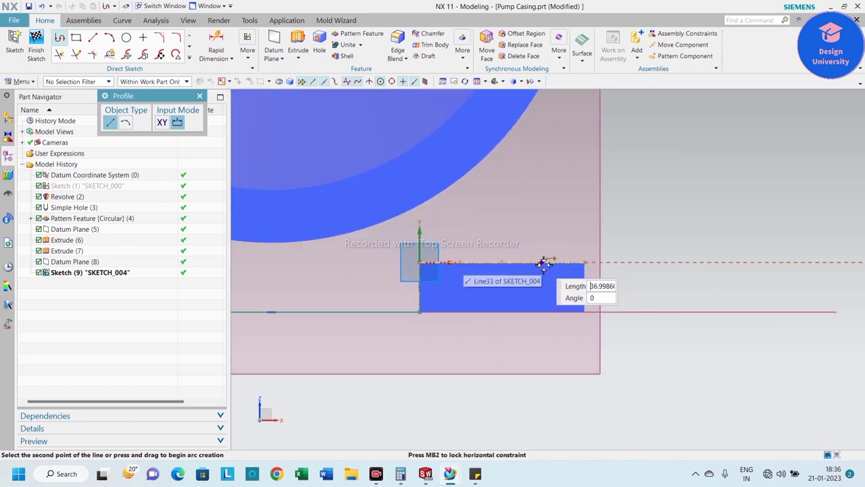
scroll(623, 248, "down", 1)
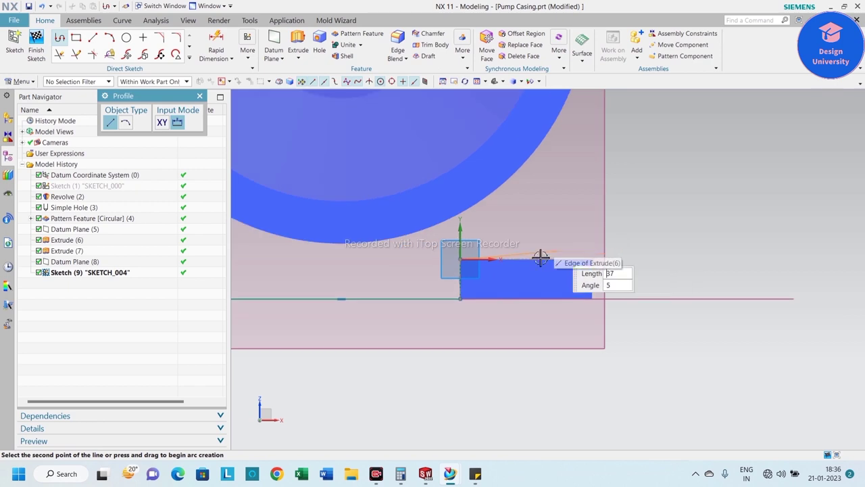
left_click(558, 261)
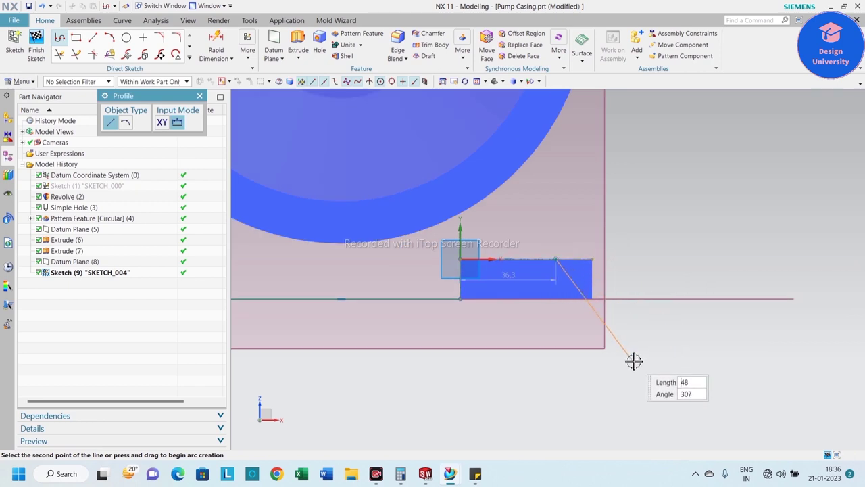
key("Escape")
key("Escape")
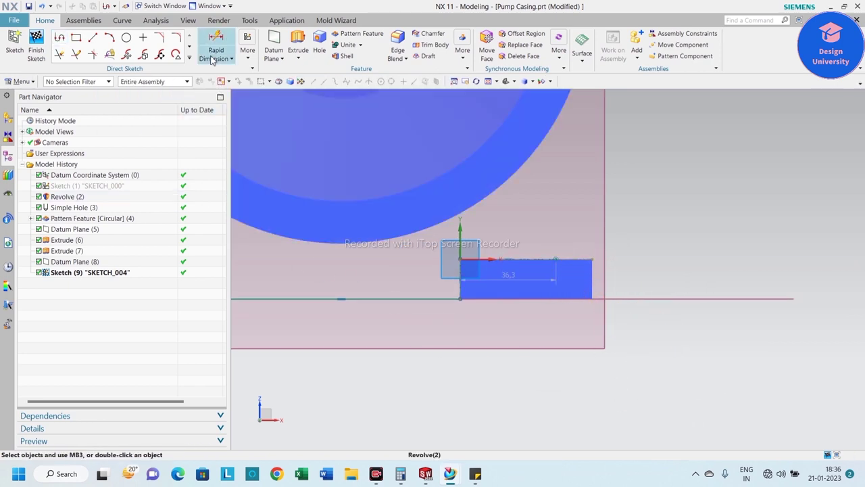
- Dimension the right step's horizontal offset to 15 with Rapid Dimension
left_click(231, 59)
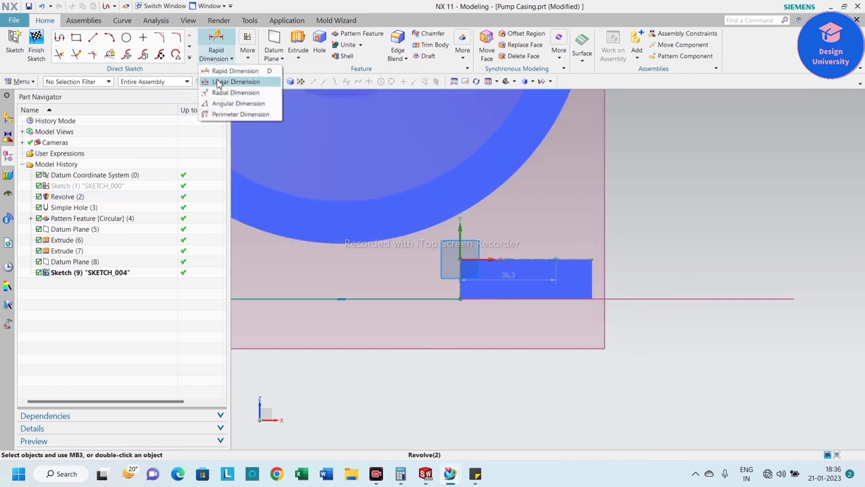
left_click(555, 258)
left_click(596, 262)
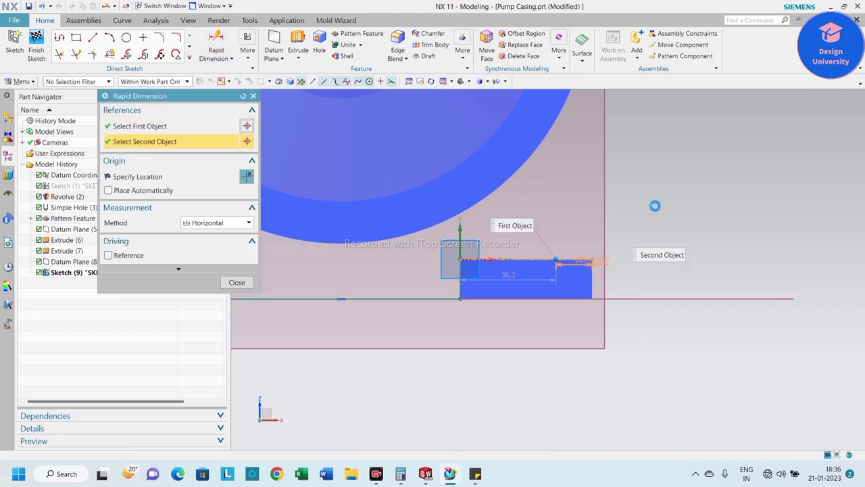
left_click(602, 225)
type("5")
key("Return")
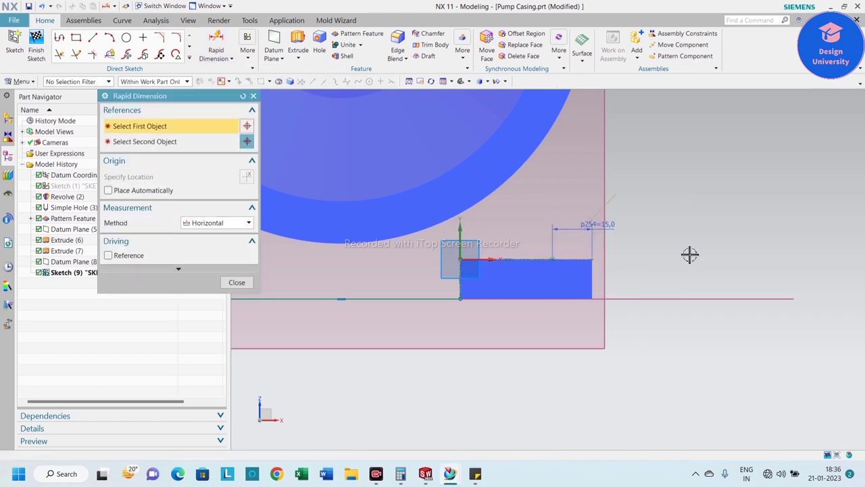
key("Escape")
- Inspect Line35's context options and close them without changes
scroll(409, 322, "up", 5)
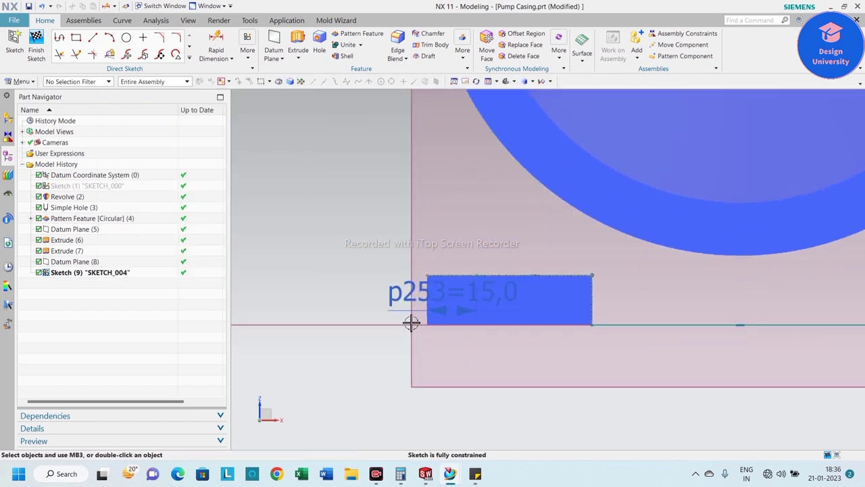
scroll(481, 250, "up", 3)
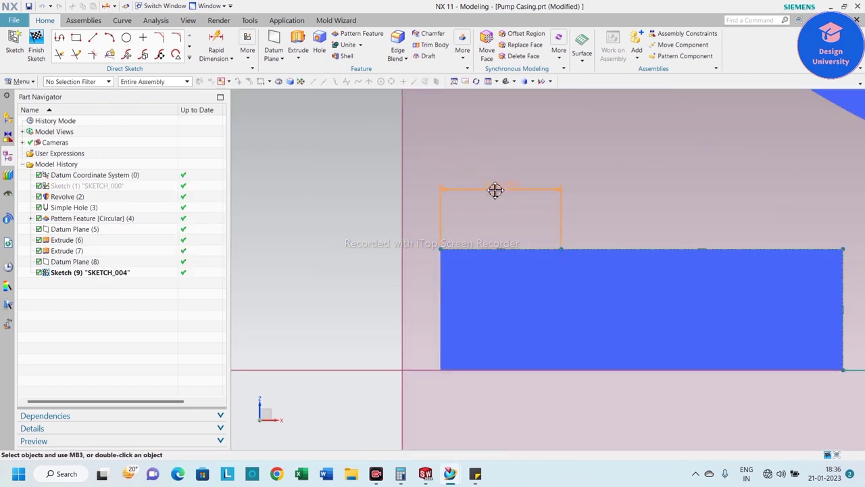
right_click(479, 246)
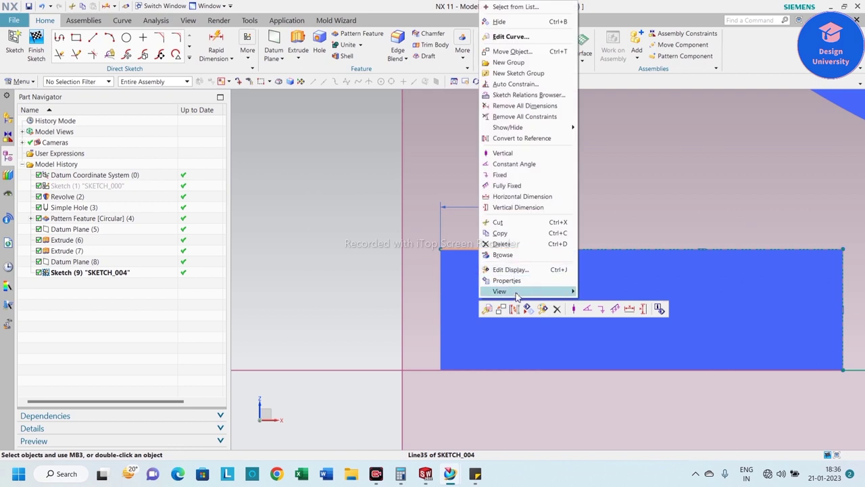
key("Escape")
scroll(374, 260, "down", 2)
scroll(353, 255, "down", 2)
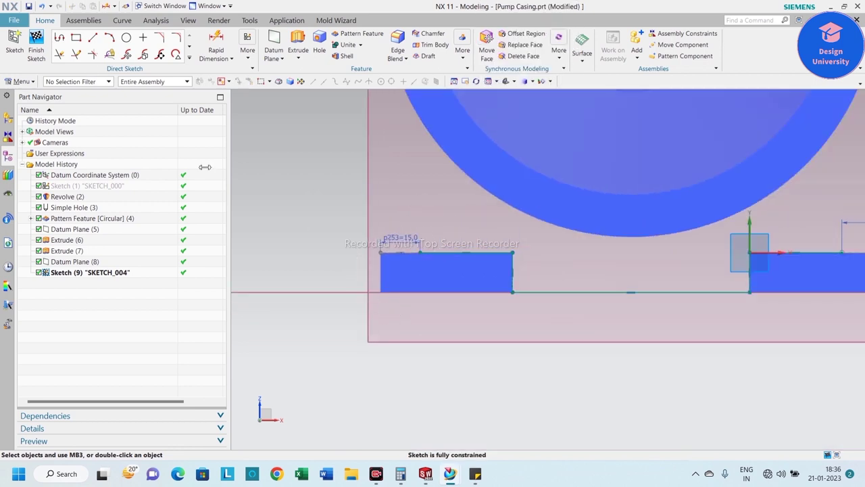
- Draw a vertical line rising from the left block's top edge beside the casing
left_click(59, 38)
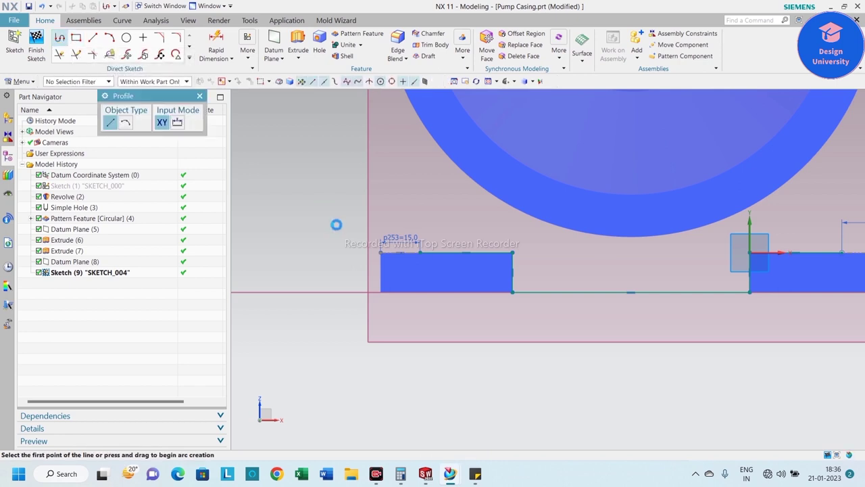
left_click(419, 251)
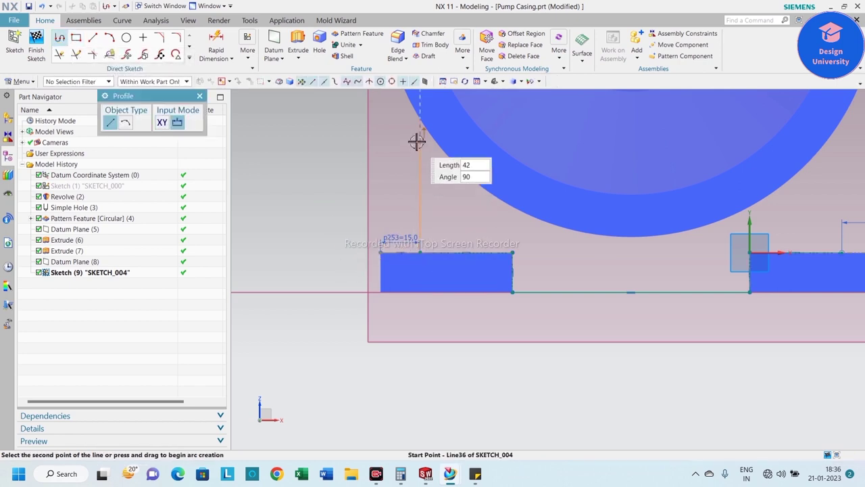
scroll(425, 230, "down", 2)
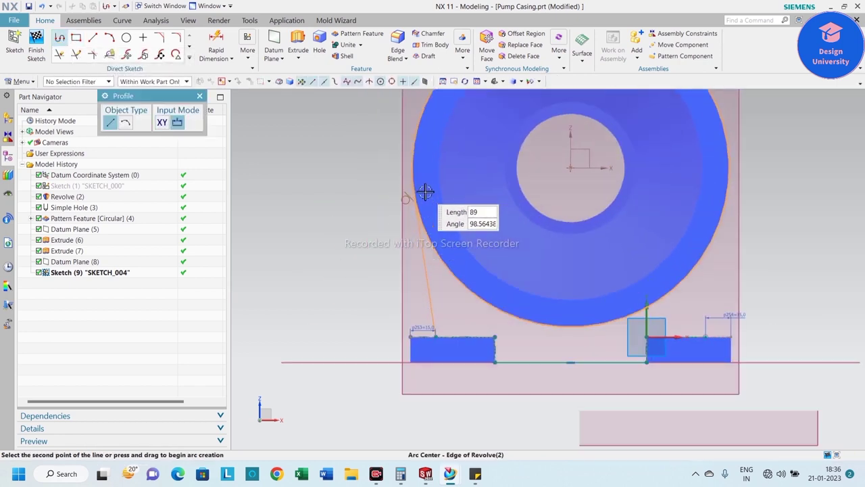
left_click(438, 230)
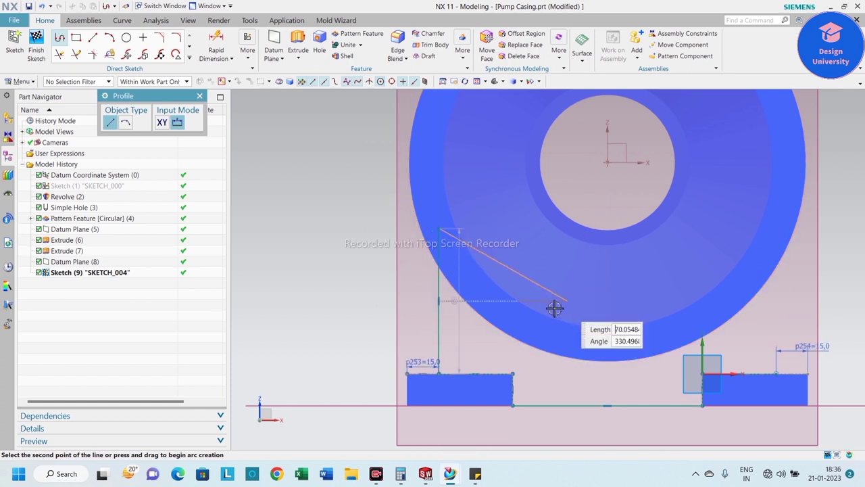
scroll(360, 254, "down", 2)
key("Escape")
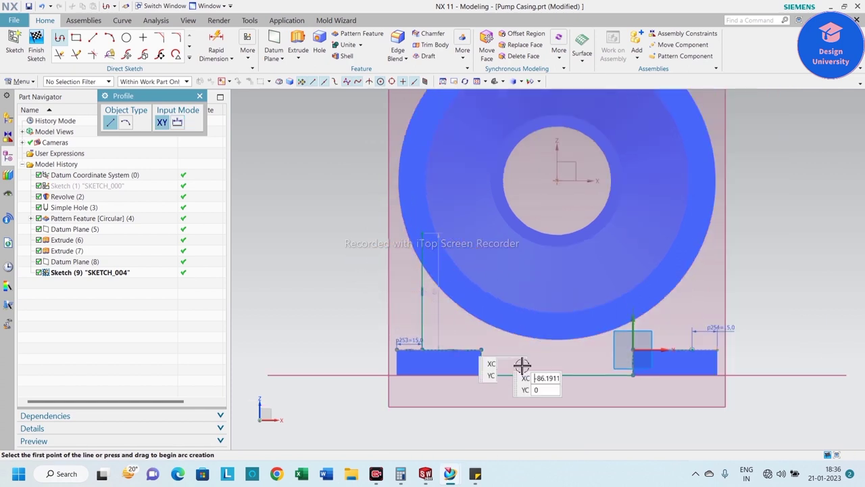
key("Escape")
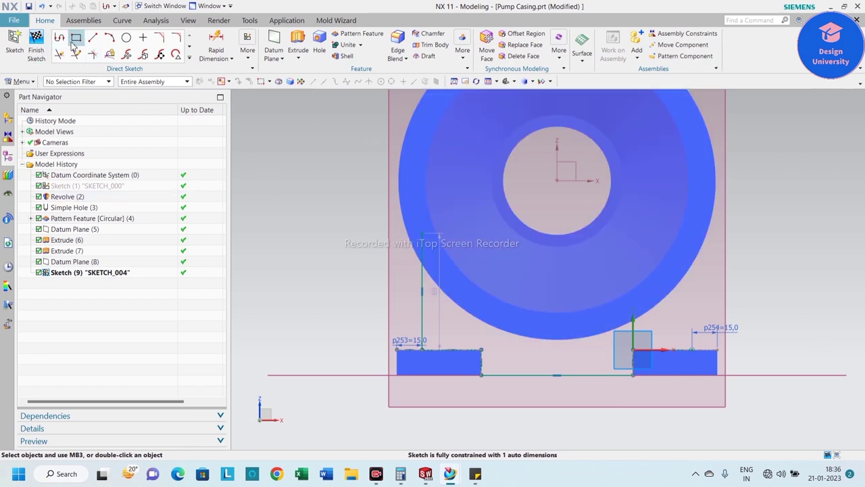
- Draw the right vertical side line from the right step's end point
left_click(61, 38)
scroll(632, 341, "up", 2)
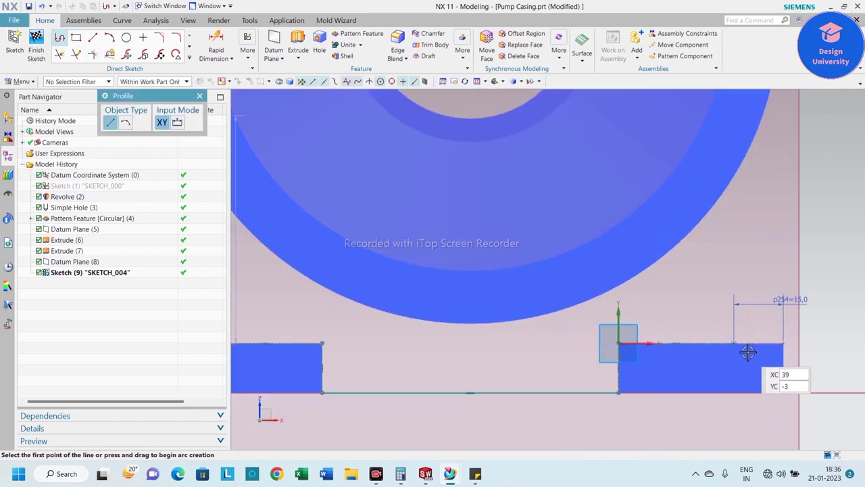
scroll(737, 343, "up", 1)
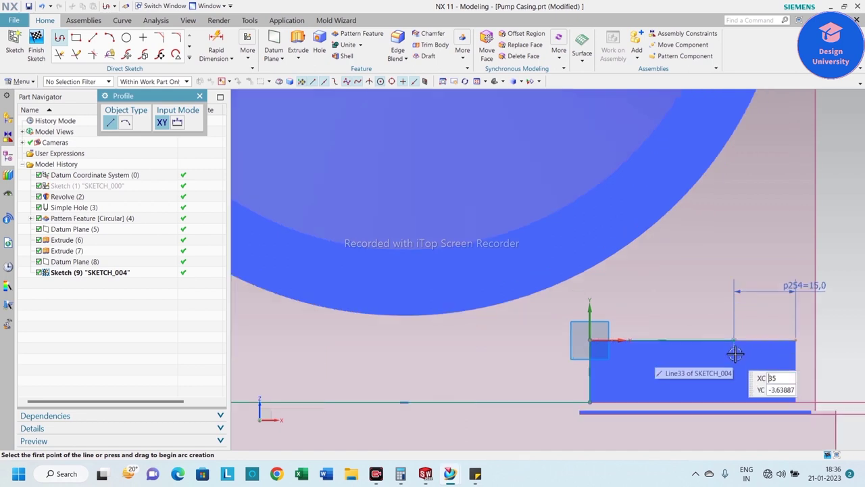
scroll(734, 331, "up", 4)
left_click(733, 315)
scroll(700, 402, "down", 3)
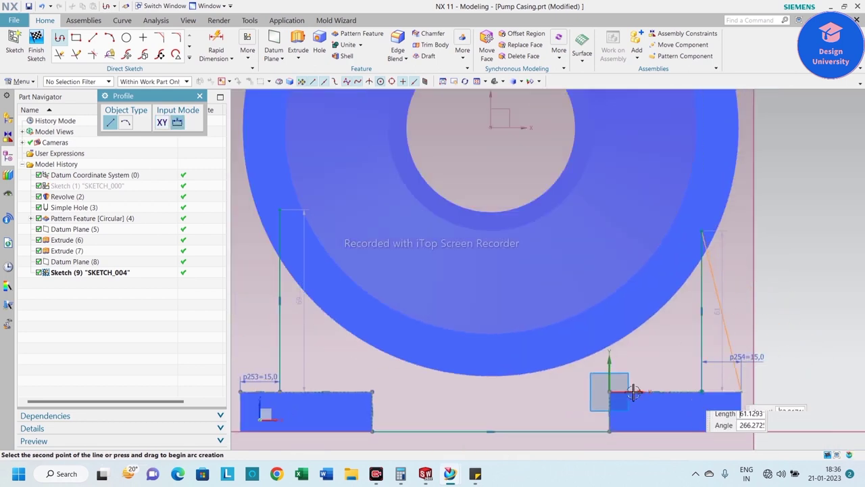
left_click(610, 390)
scroll(450, 318, "down", 3)
- Orbit around the casing, view the sketch in Static Wireframe, then return to Shaded
key("Escape")
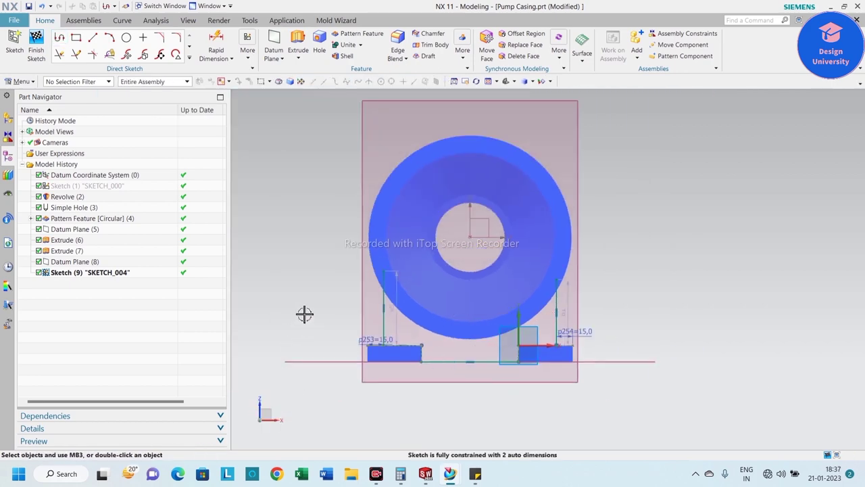
middle_click_drag(303, 313, 351, 334)
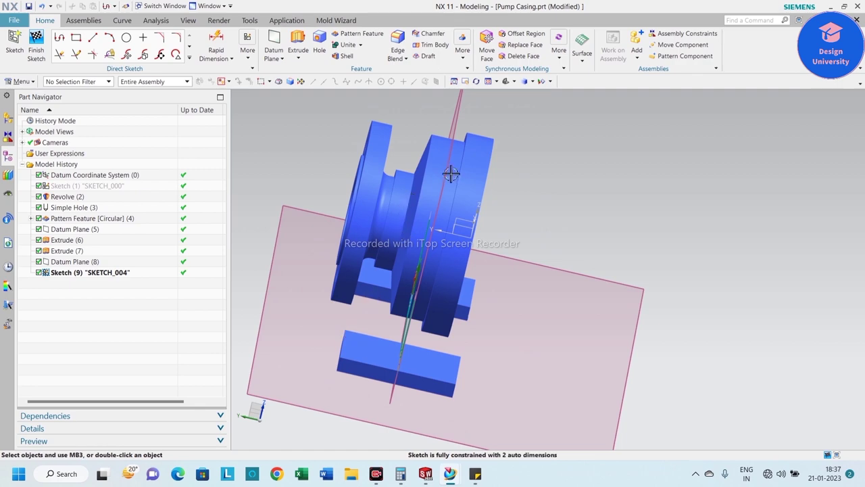
middle_click_drag(639, 296, 589, 273)
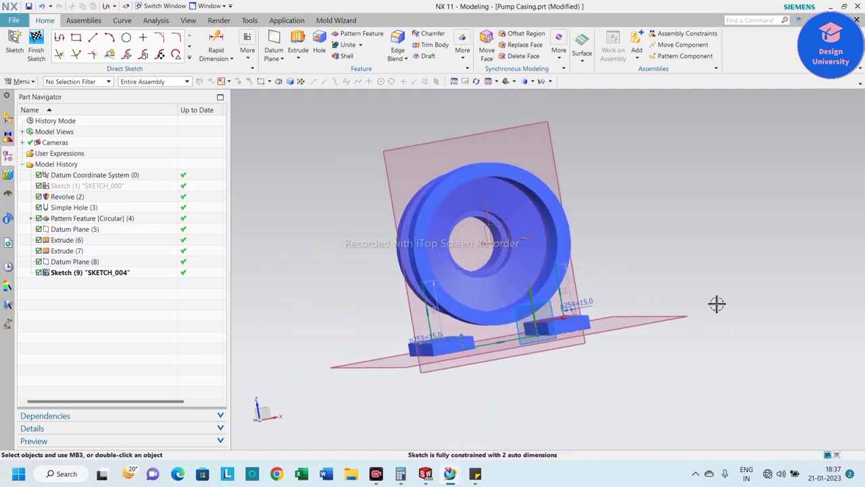
key("ctrl+alt+f")
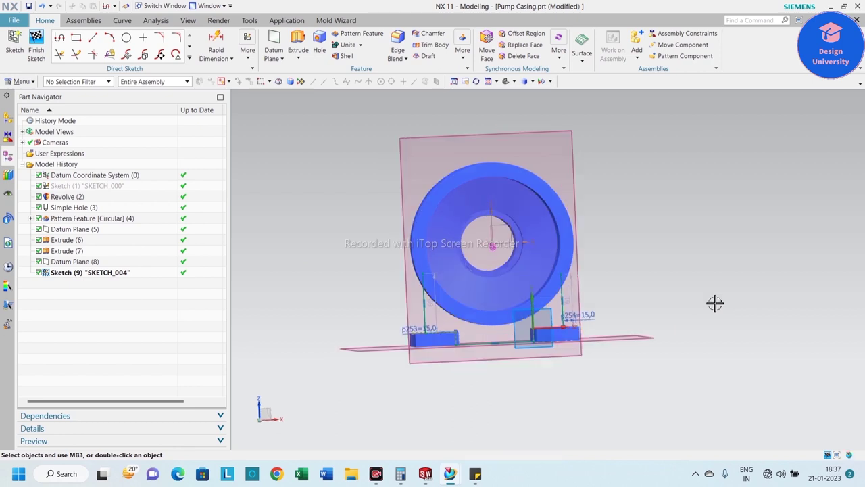
right_click(661, 270)
left_click(661, 286)
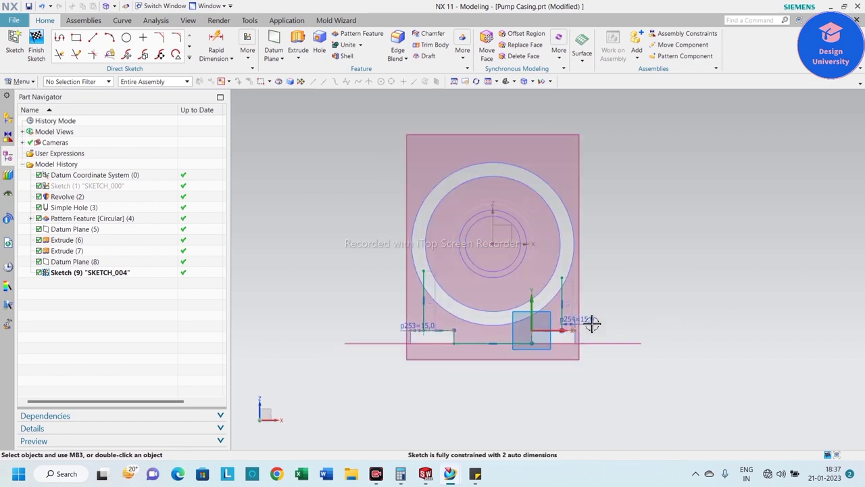
scroll(473, 315, "up", 3)
scroll(402, 320, "down", 1)
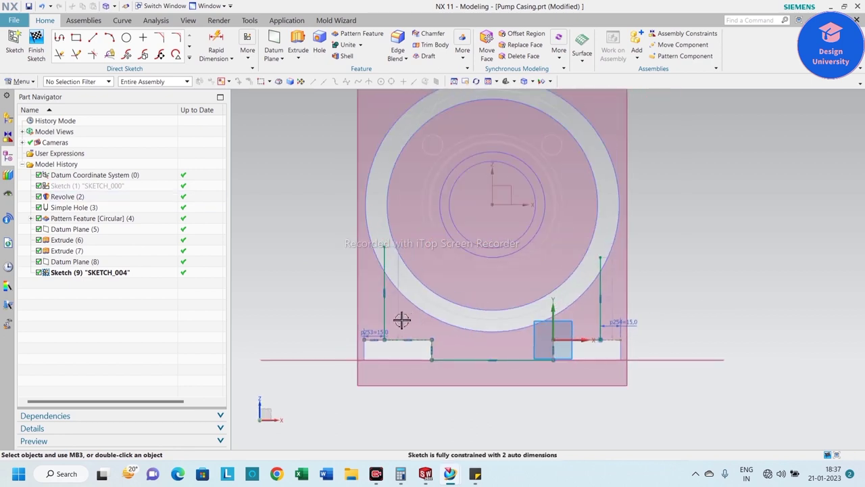
middle_click_drag(336, 316, 648, 225)
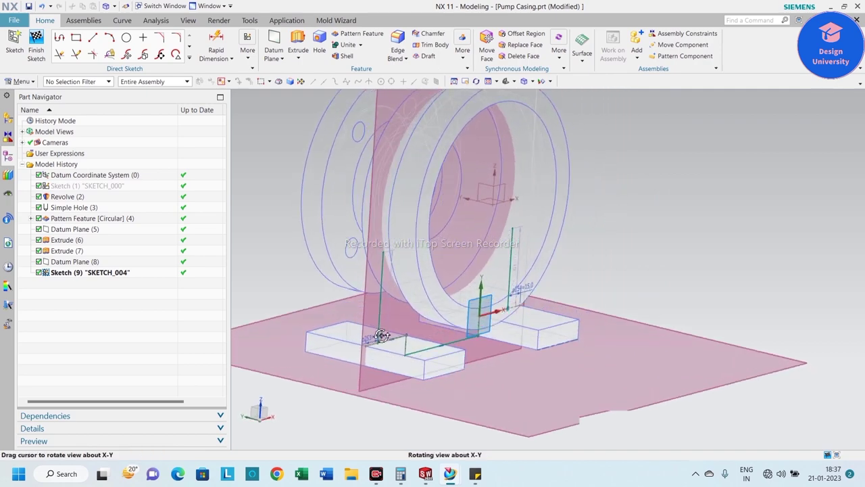
key("ctrl+f")
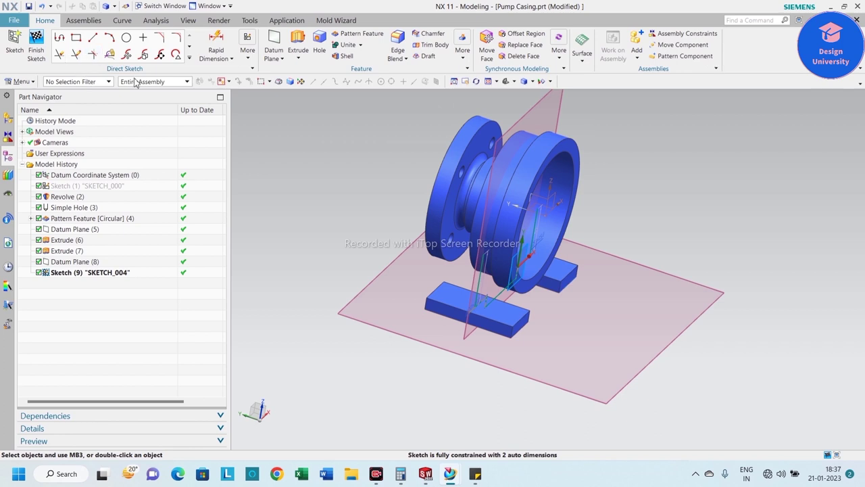
left_click(190, 58)
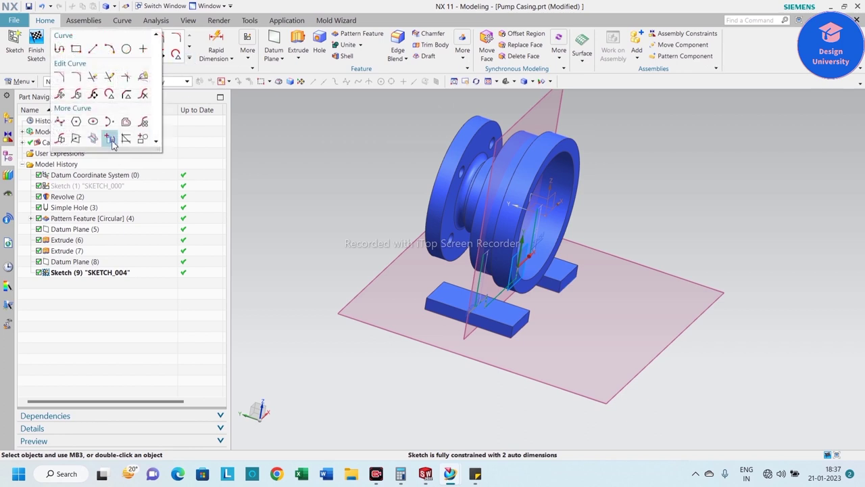
- Project the casing's outer circular edge into SKETCH_004
left_click(110, 139)
scroll(487, 274, "up", 3)
scroll(496, 279, "up", 3)
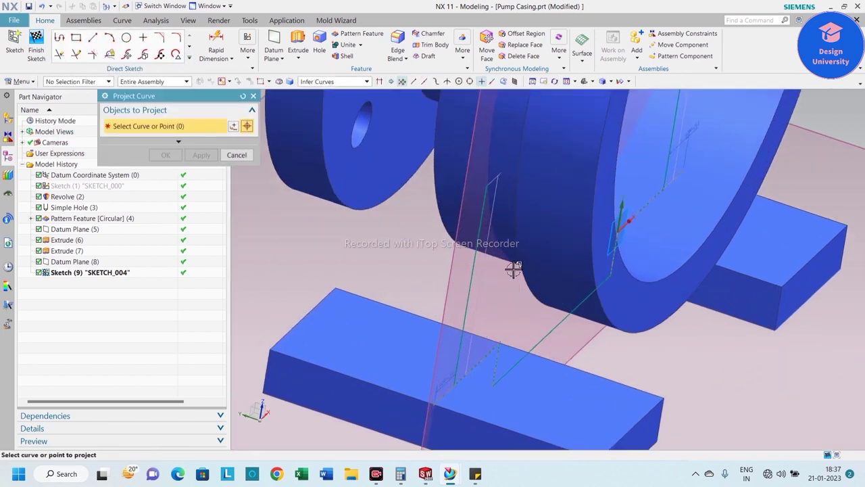
scroll(451, 246, "down", 2)
left_click(452, 243)
scroll(433, 284, "down", 2)
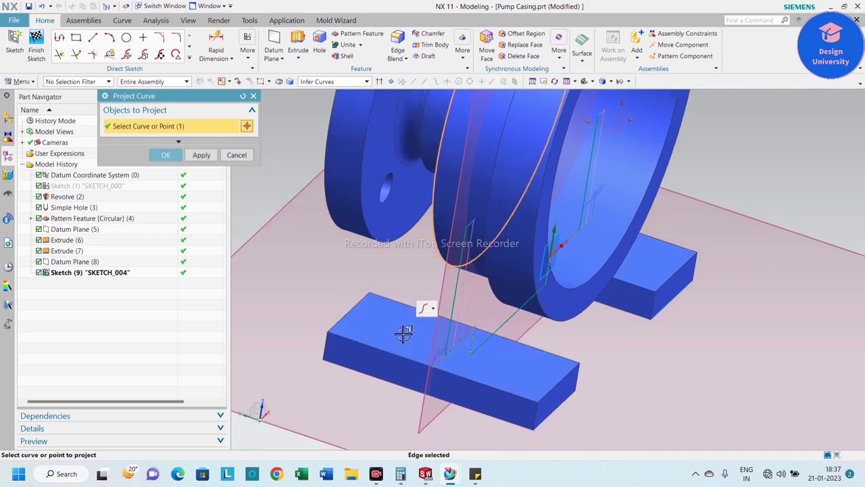
scroll(403, 332, "down", 2)
left_click(162, 160)
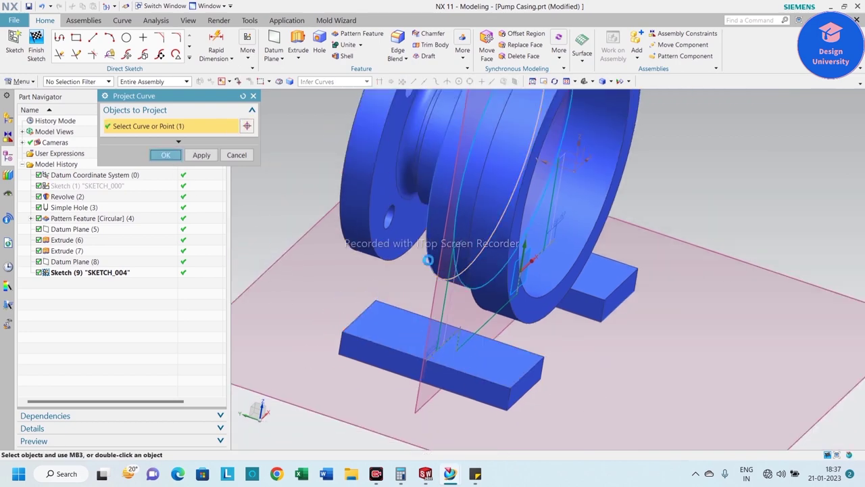
- Turn the view to face the casing front and start the Arc command
mouse_move(633, 361)
middle_mouse_down()
mouse_move(622, 355)
mouse_move(635, 390)
middle_mouse_up()
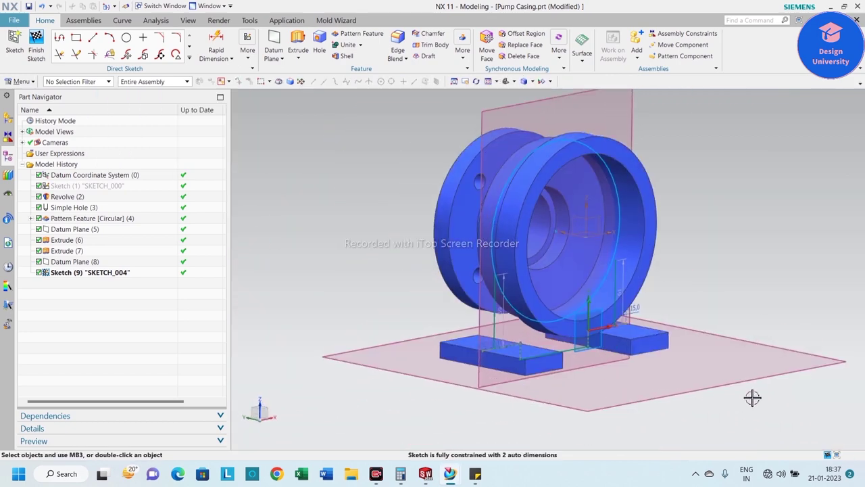
mouse_move(752, 396)
middle_mouse_down()
mouse_move(730, 315)
mouse_move(831, 337)
middle_mouse_up()
scroll(561, 318, "up", 5)
scroll(560, 318, "up", 1)
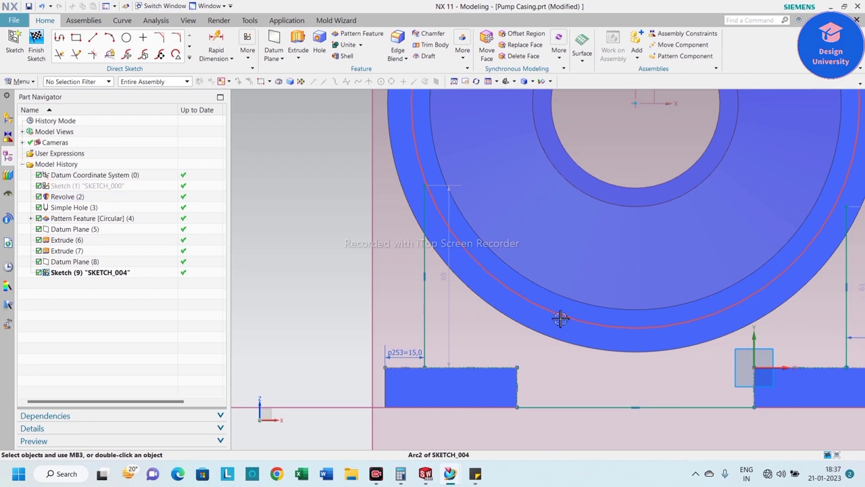
right_click(560, 318)
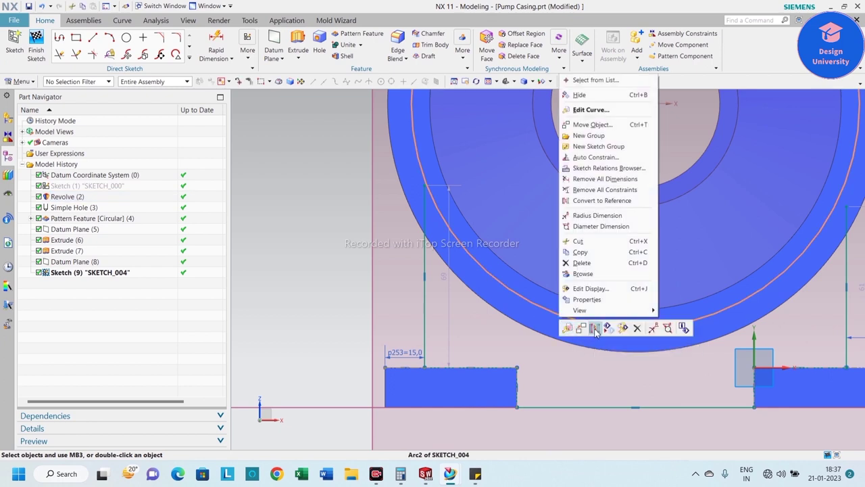
key("Escape")
scroll(363, 246, "down", 2)
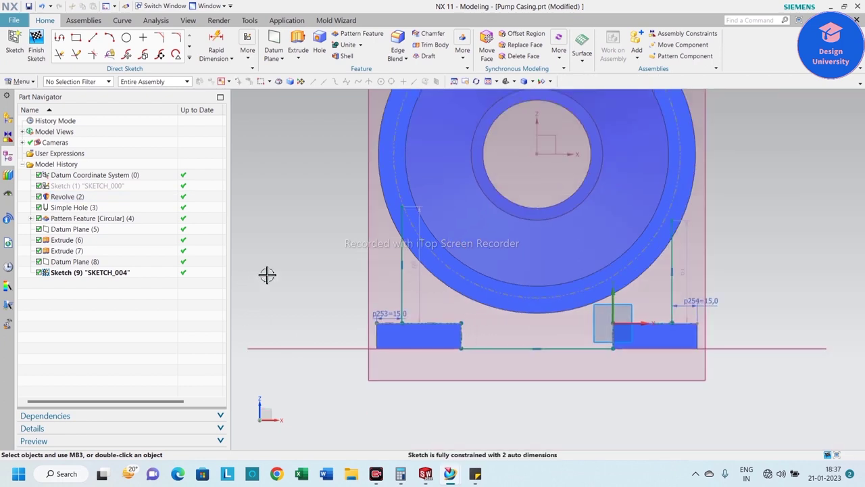
scroll(299, 325, "down", 1)
key("a")
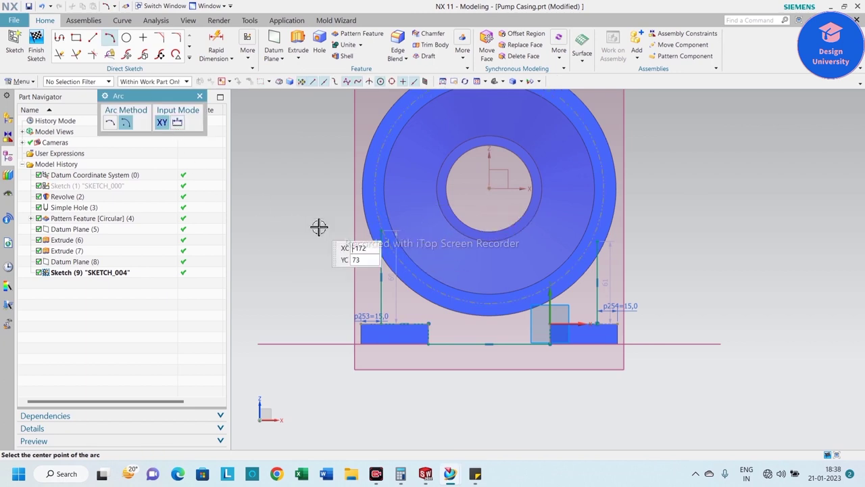
- Draw a 3-point arc from the circle's left side to its right side through its bottom
left_click(110, 122)
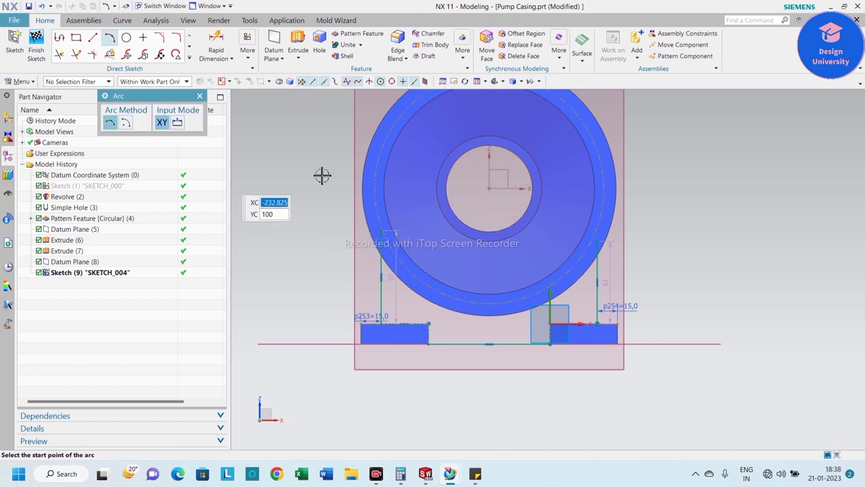
left_click(373, 197)
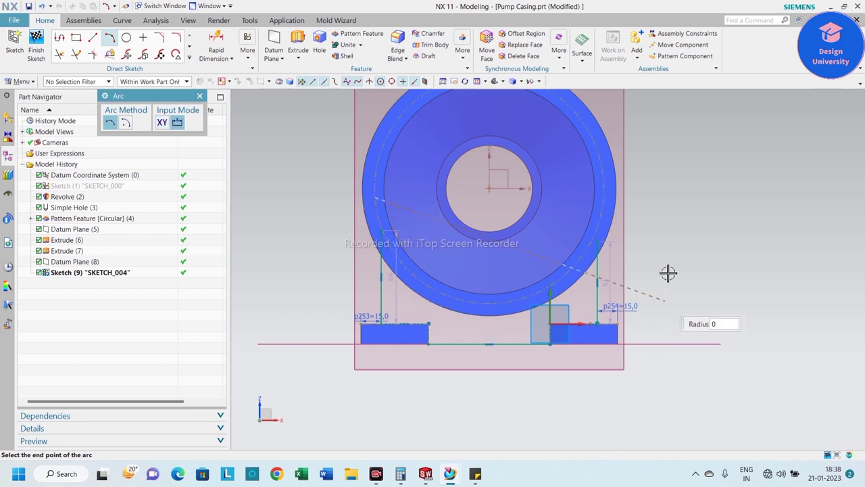
left_click(603, 196)
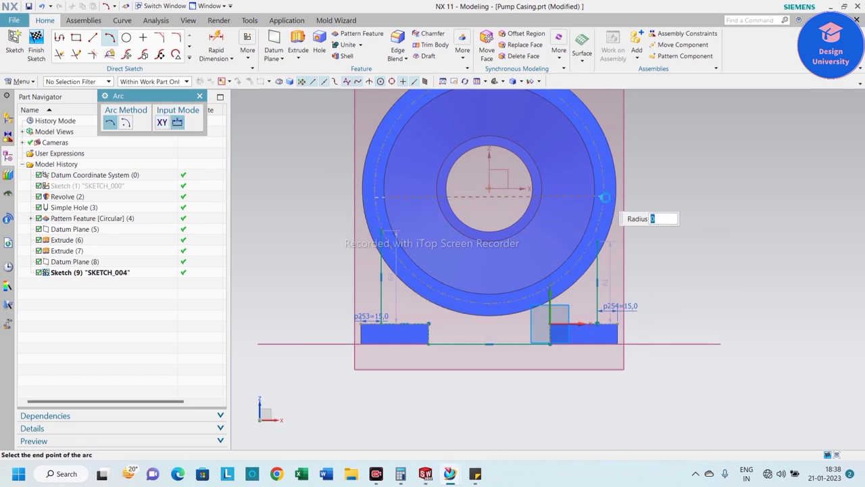
scroll(490, 308, "up", 3)
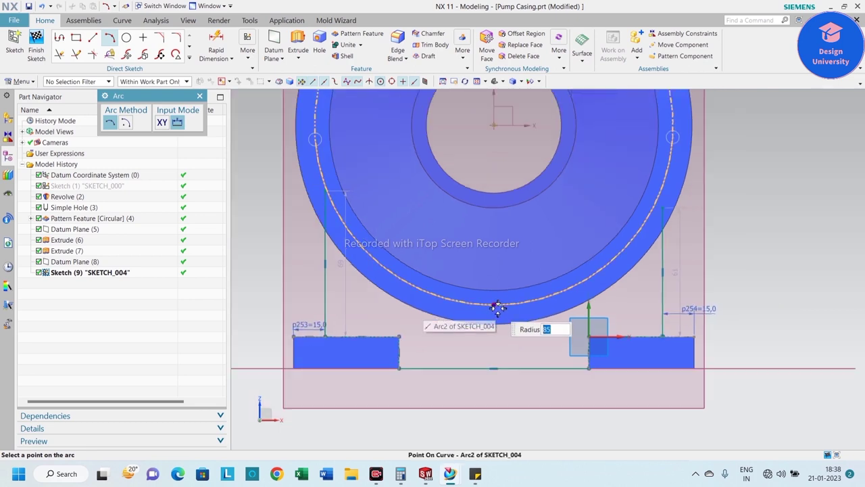
left_click(497, 307)
scroll(563, 296, "down", 2)
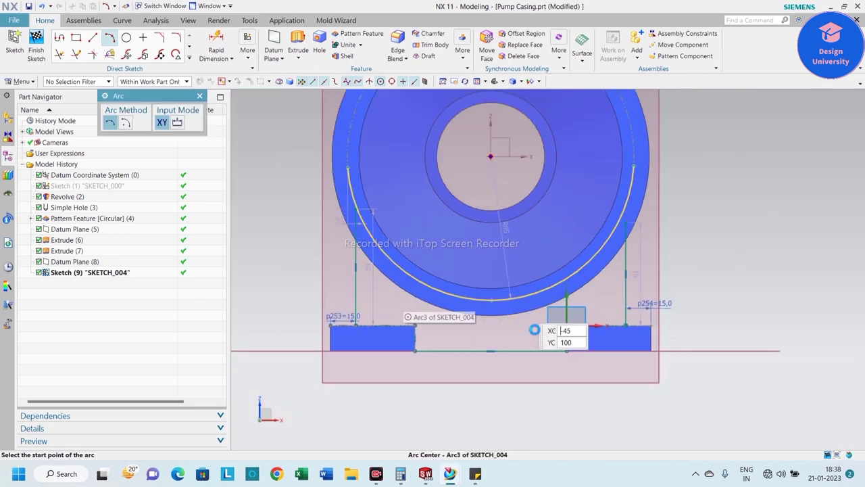
key("Escape")
scroll(358, 275, "down", 2)
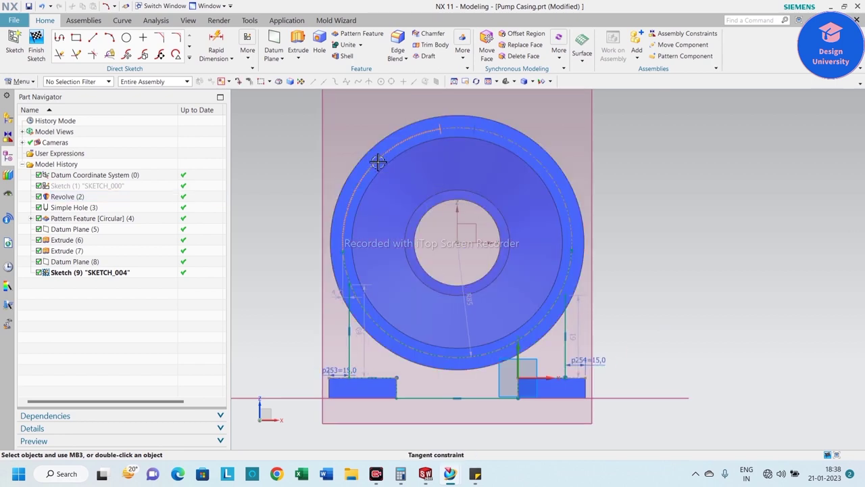
- Select the arc's tangent constraint and zoom in to check it
right_click(378, 161)
left_click(325, 151)
left_click(545, 158)
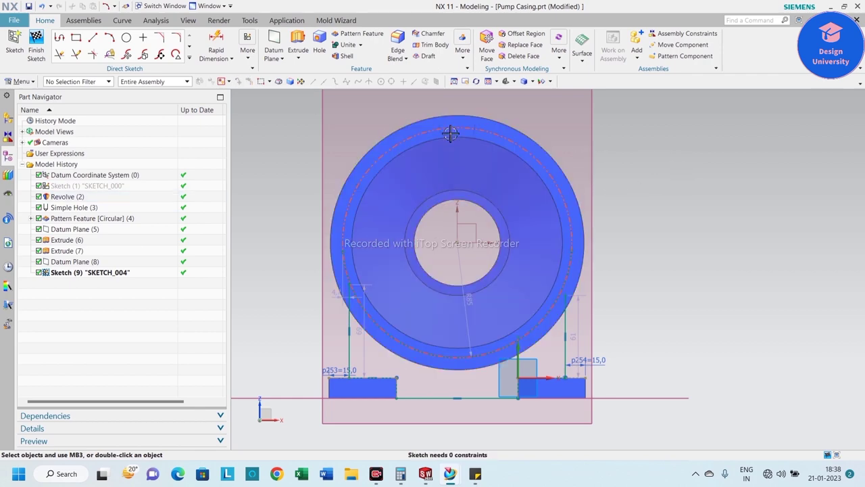
scroll(482, 280, "up", 1)
scroll(479, 304, "up", 3)
scroll(479, 304, "down", 2)
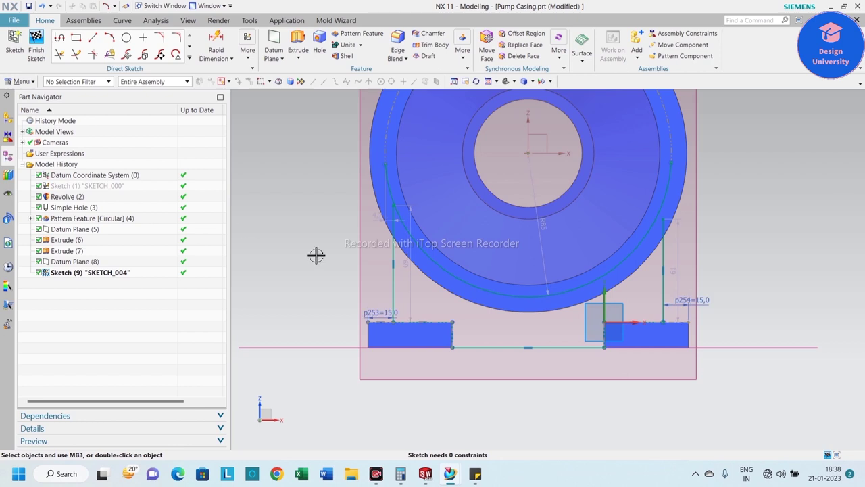
scroll(365, 230, "up", 3)
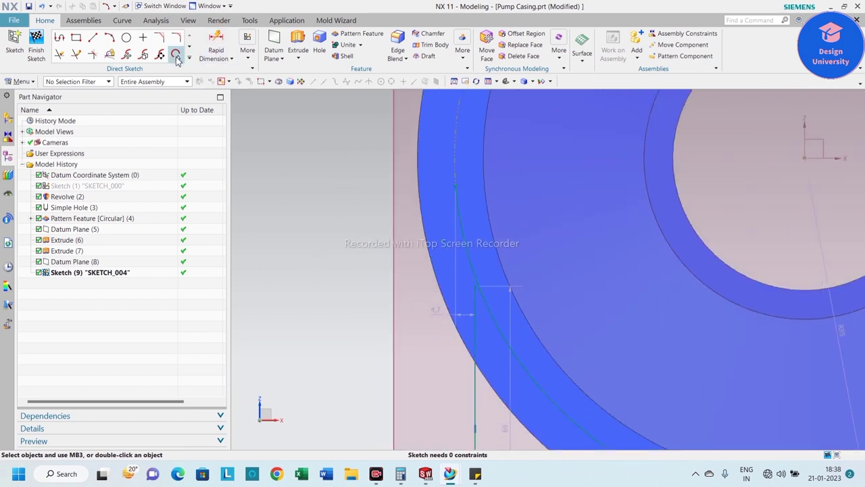
- Quick Extend the right vertical side line up to the arc
left_click(78, 55)
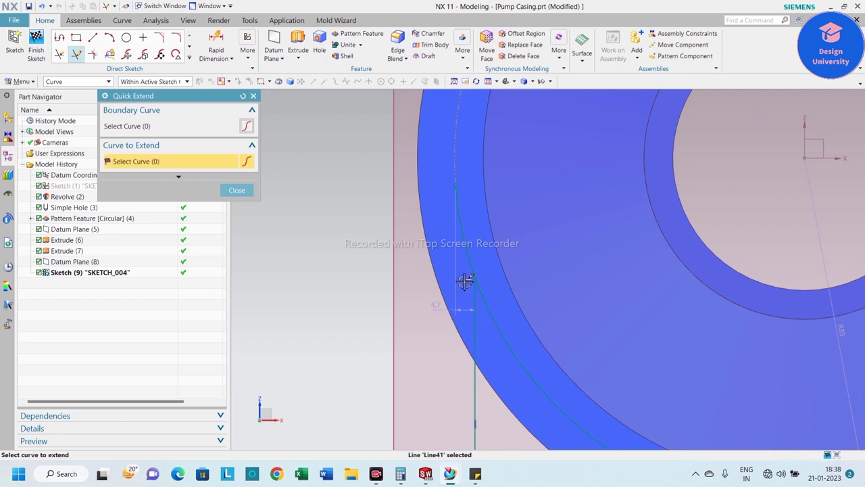
scroll(463, 279, "down", 5)
left_click(658, 284)
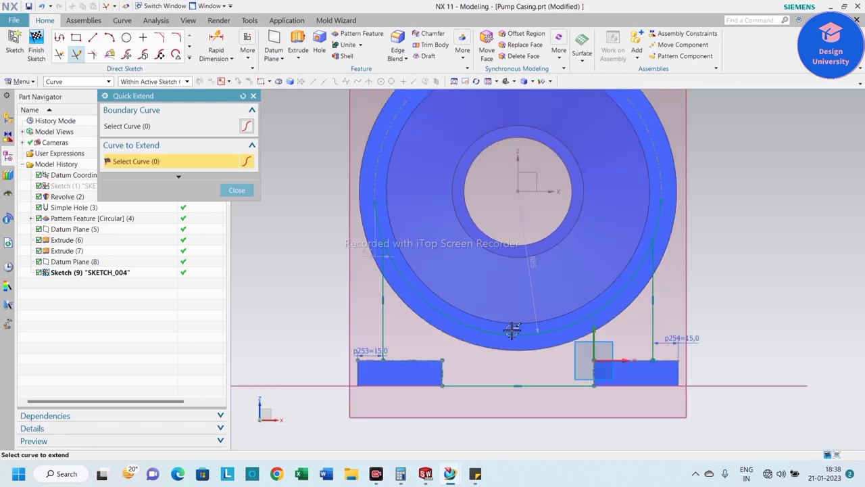
left_click(236, 190)
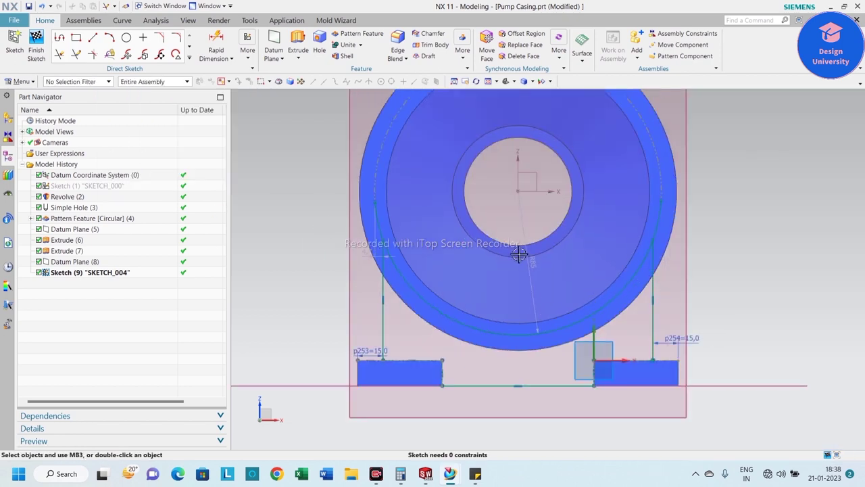
- Quick Trim the arc's left and right overhangs beyond the side lines
left_click(60, 54)
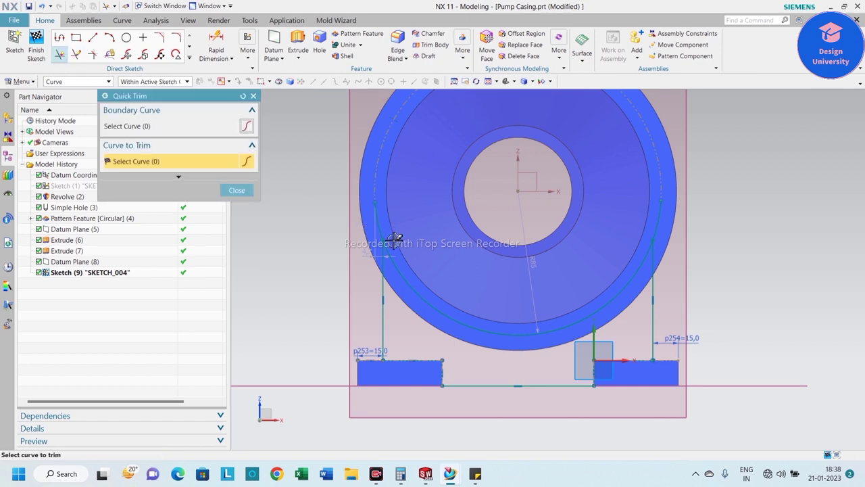
left_click(375, 215)
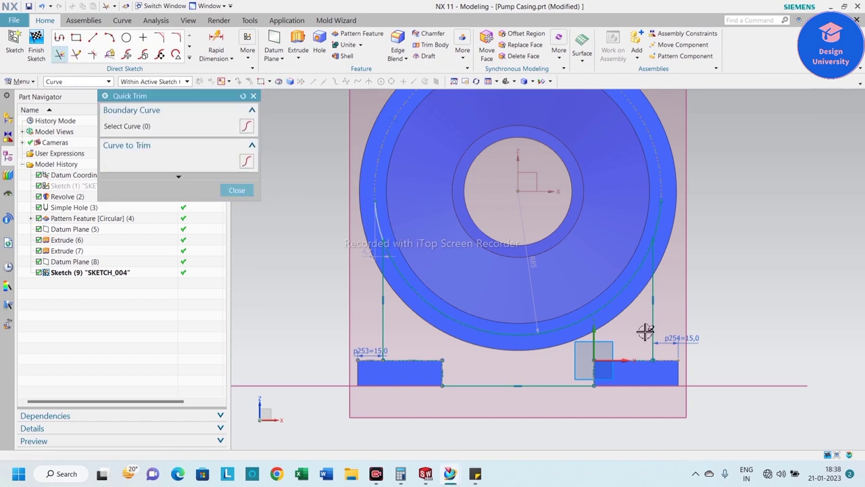
left_click(663, 224)
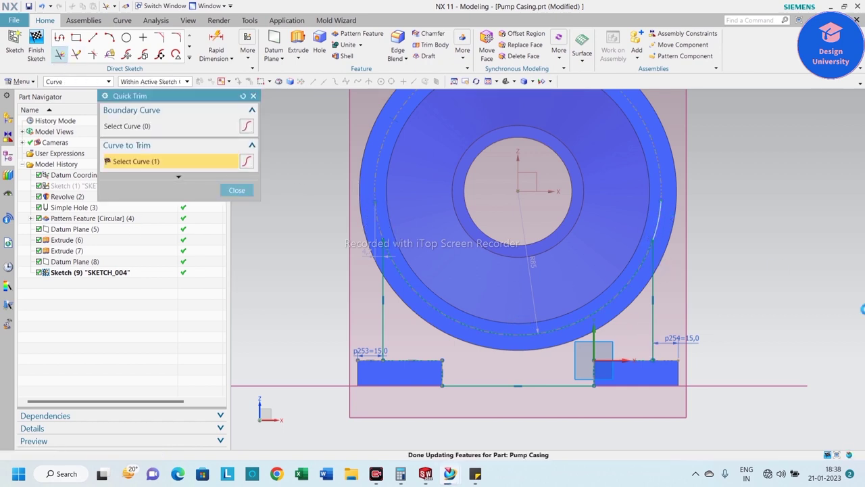
left_click(238, 190)
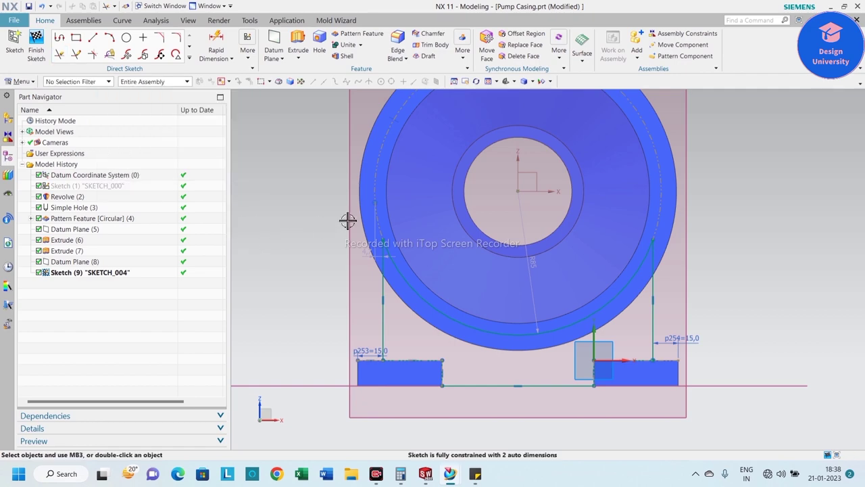
scroll(370, 203, "up", 5)
left_click_drag(367, 161, 388, 182)
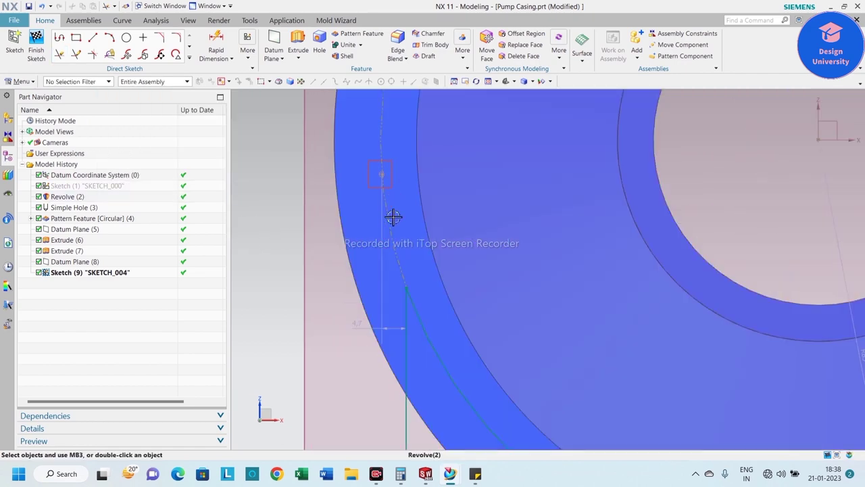
scroll(270, 218, "down", 3)
- Make the support arc's R85 radius a driving dimension, keeping the 85 value and adjusting geometry
scroll(337, 191, "down", 2)
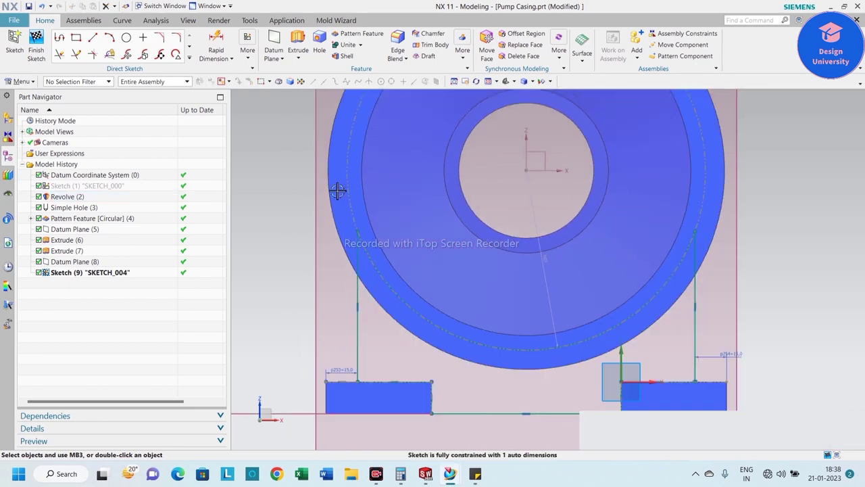
scroll(337, 190, "down", 1)
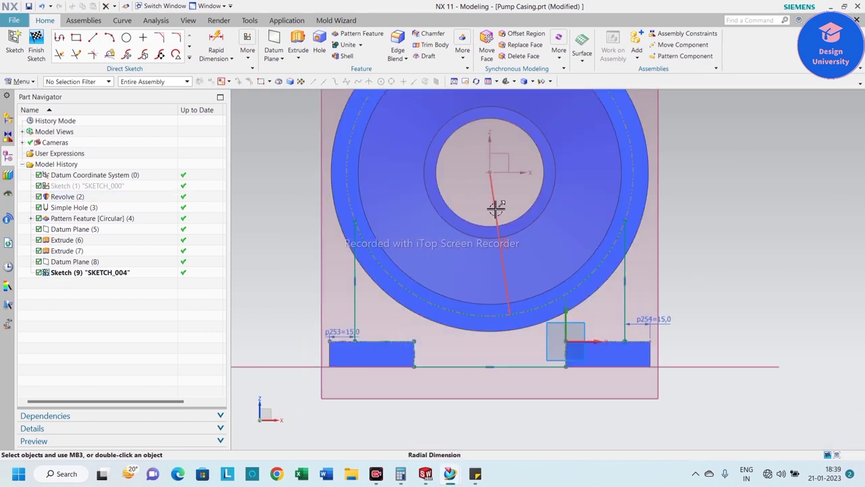
double_click(495, 208)
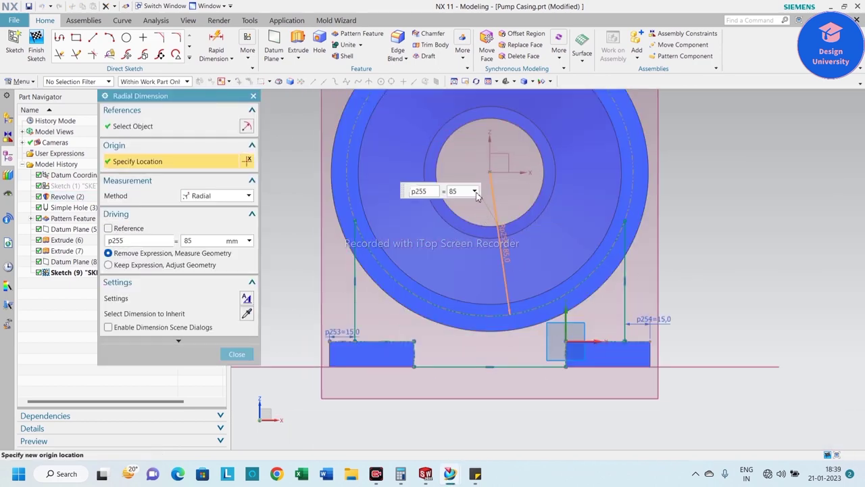
left_click(475, 191)
left_click(501, 312)
left_click(233, 354)
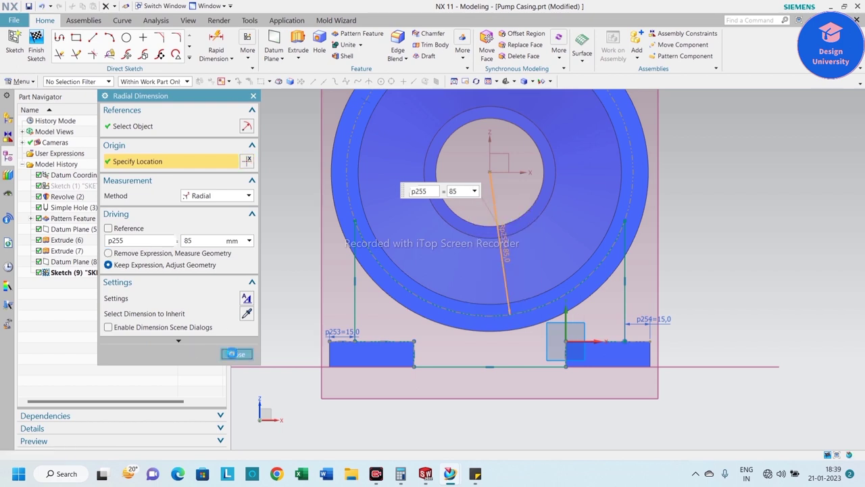
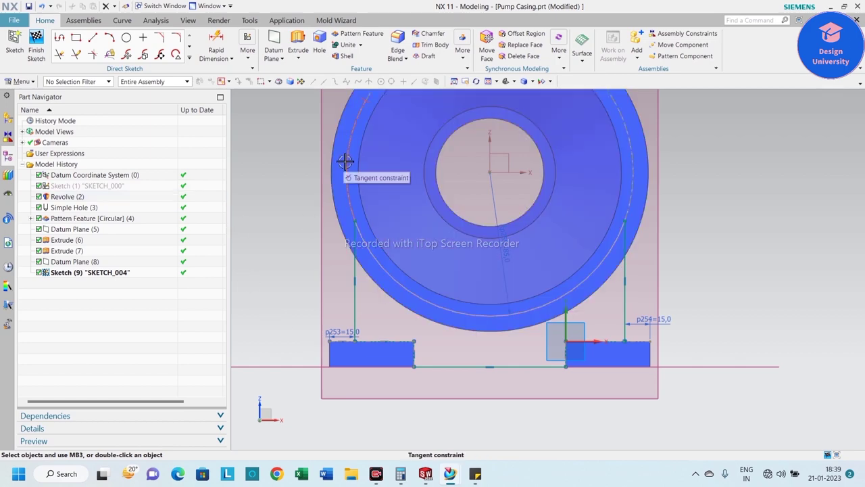
- Finish the support sketch and extrude its curves with Boolean Unite against the casing body
left_click(36, 52)
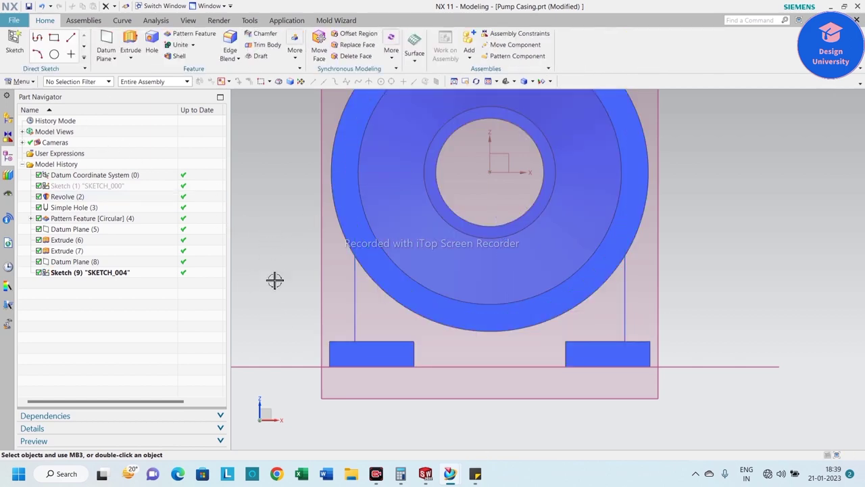
middle_click_drag(303, 293, 273, 310)
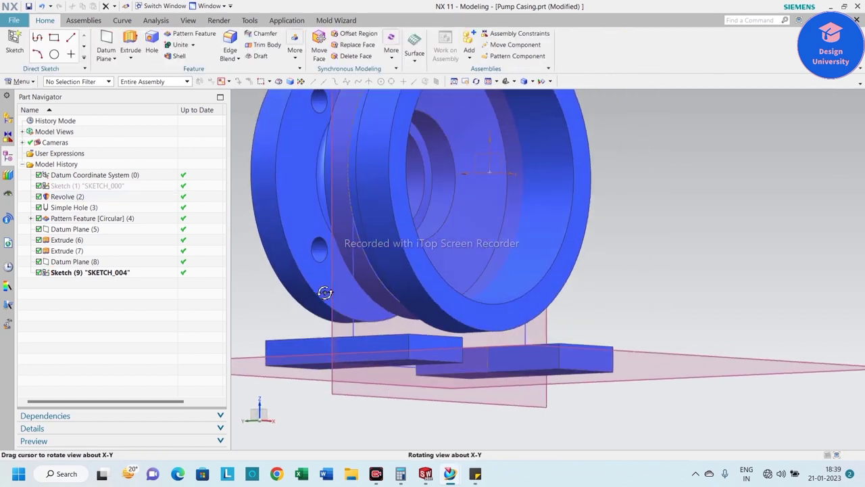
scroll(329, 271, "down", 3)
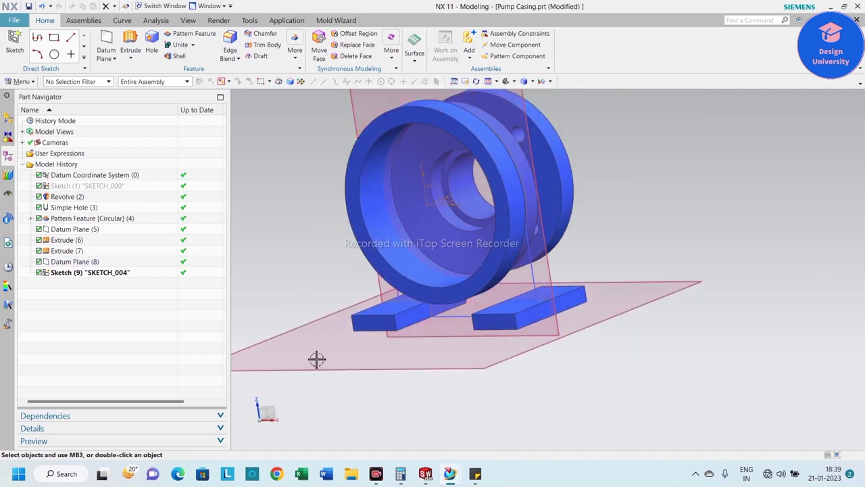
left_click(133, 44)
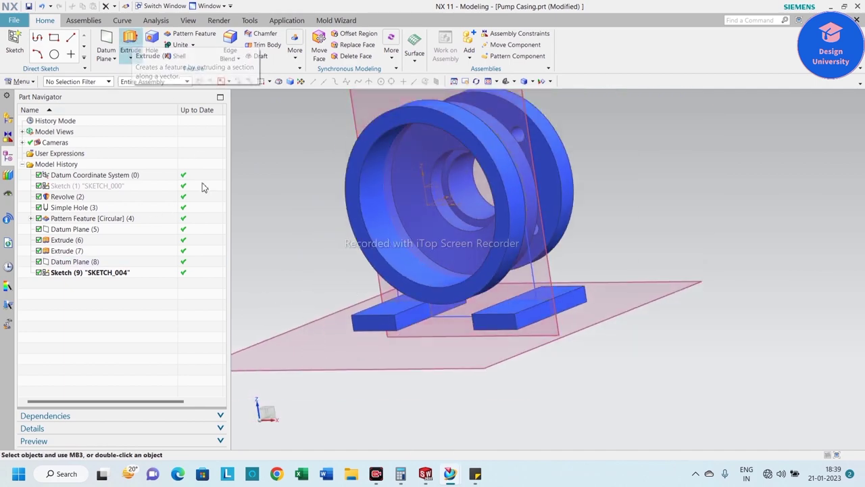
left_click(460, 318)
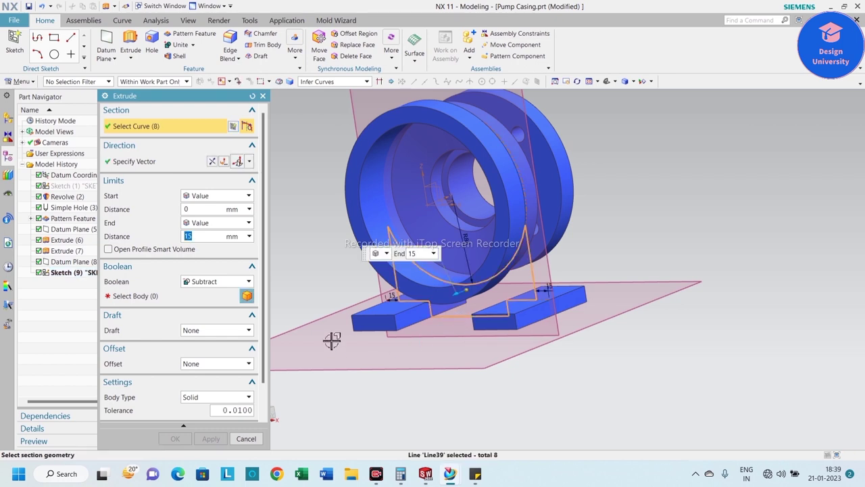
left_click(211, 282)
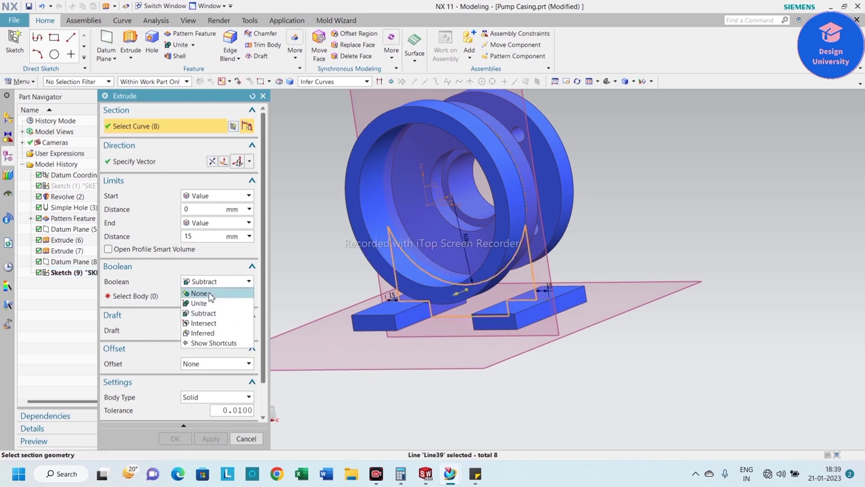
left_click(208, 304)
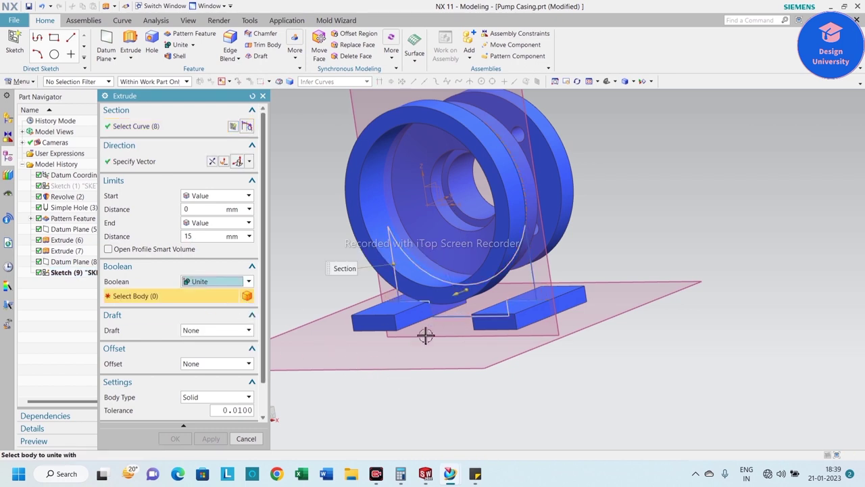
left_click(421, 257)
- Make the extrusion Symmetric Value 7.5 mm and apply it to the casing
mouse_move(642, 356)
middle_mouse_down()
mouse_move(666, 352)
mouse_move(646, 357)
middle_mouse_up()
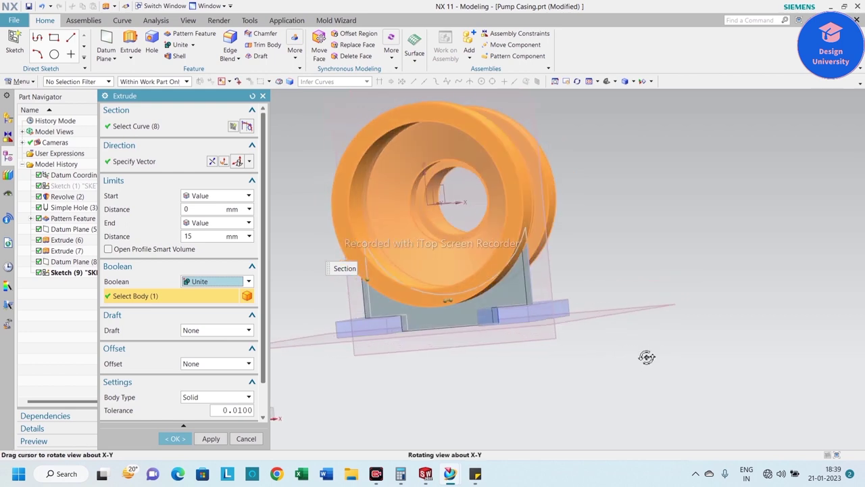
left_click(527, 313)
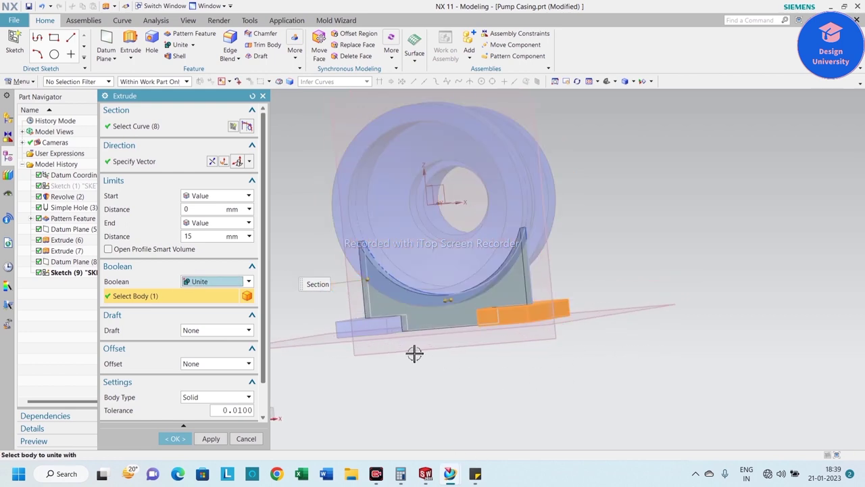
left_click(389, 330)
middle_click_drag(465, 362, 490, 376)
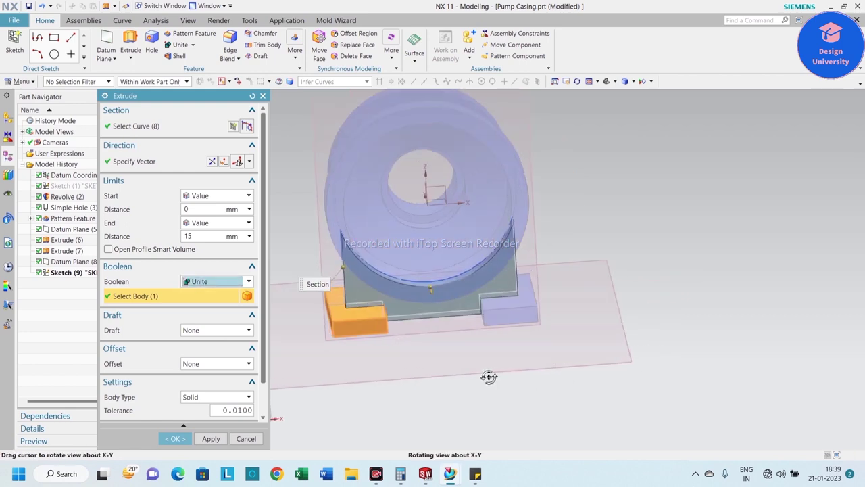
left_click(436, 257)
middle_click_drag(579, 363, 526, 383)
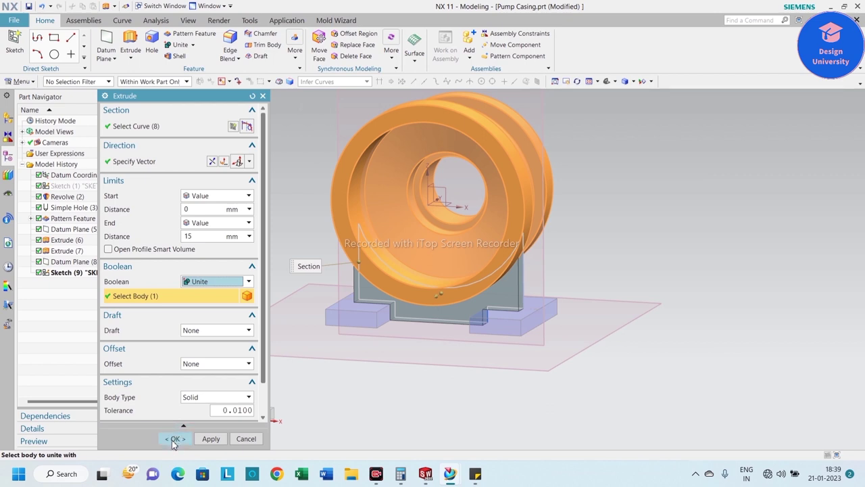
left_click(214, 223)
left_click(209, 241)
type("7.5")
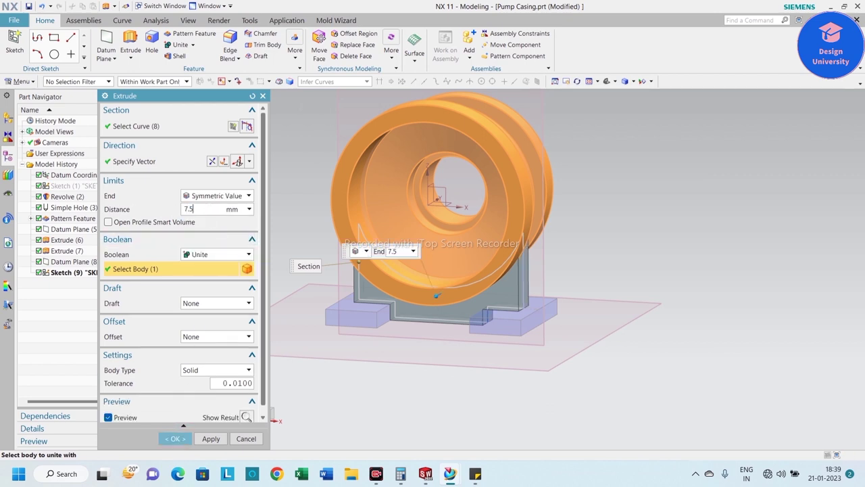
key("Return")
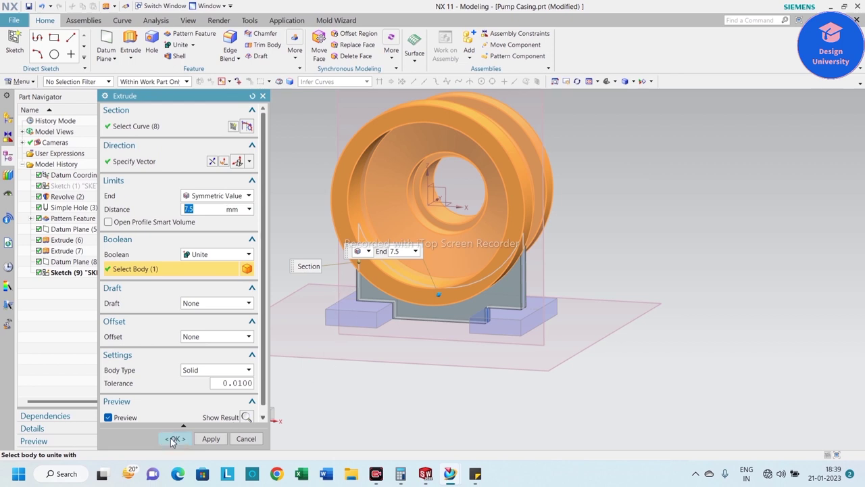
left_click(173, 438)
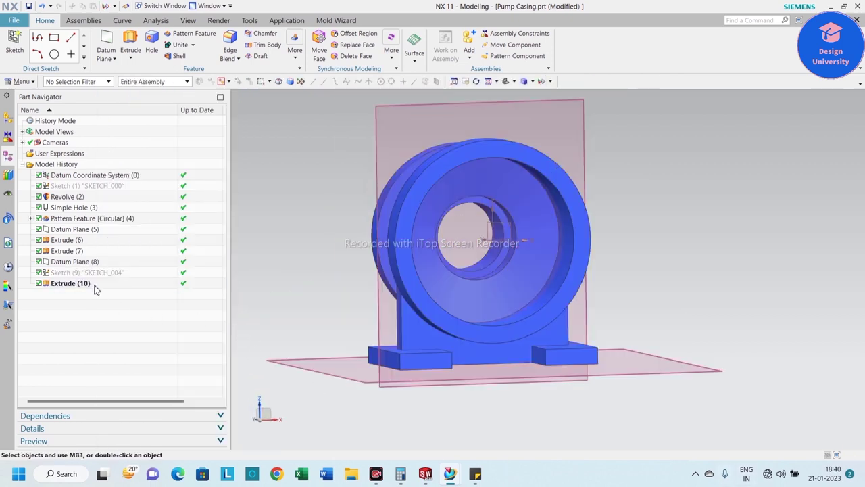
- Reopen Sketch (9) for editing from the Part Navigator
left_click(94, 273)
right_click(93, 273)
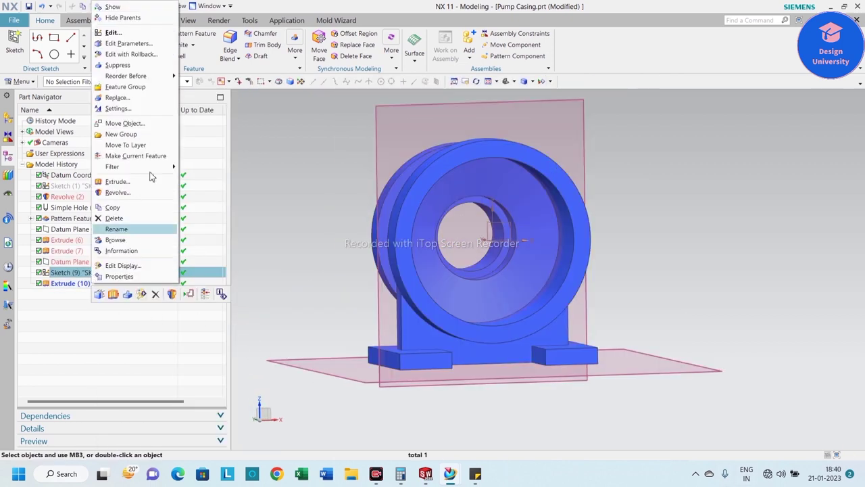
left_click(133, 54)
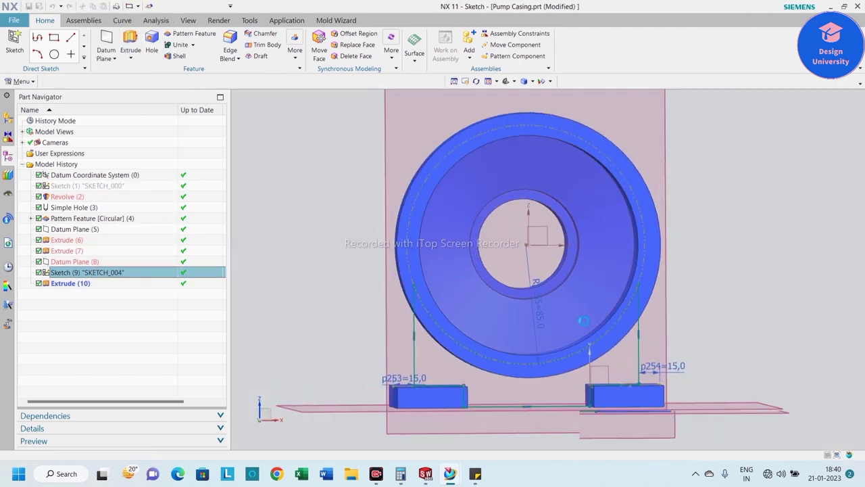
- Convert the sketch's left vertical line (Line41) into a reference line
scroll(321, 220, "down", 3)
scroll(380, 286, "up", 5)
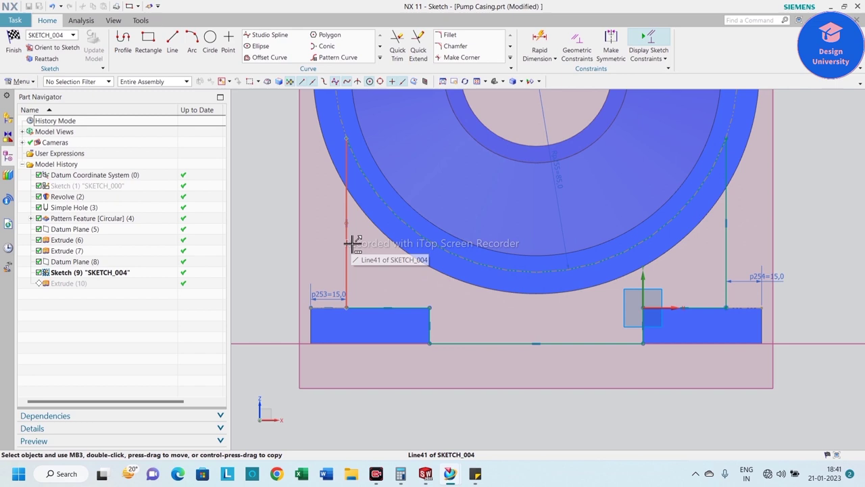
scroll(373, 252, "down", 2)
scroll(367, 257, "up", 3)
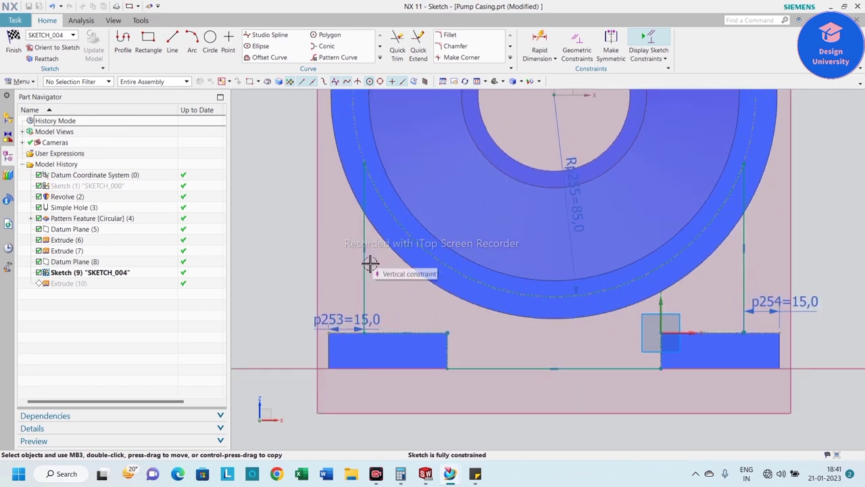
right_click(370, 262)
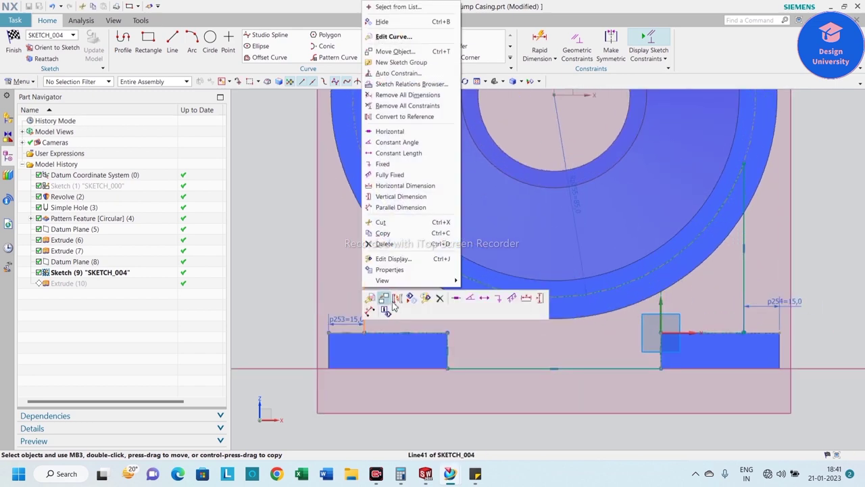
left_click(397, 301)
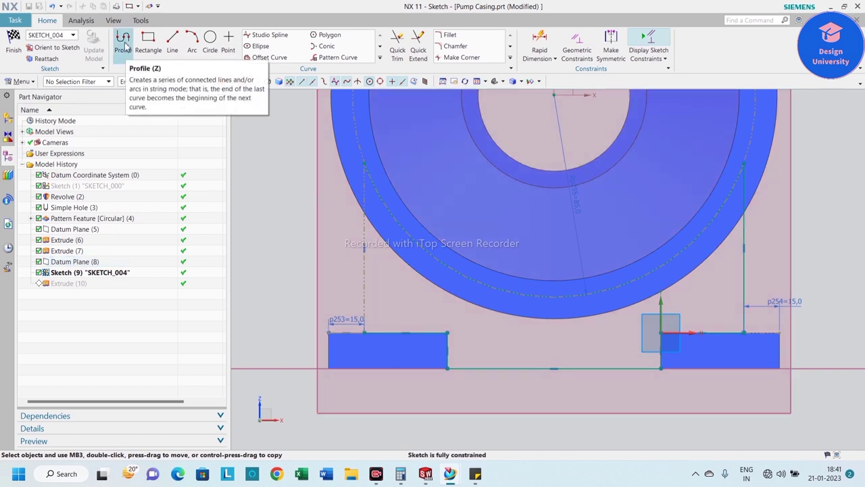
- Draw a 25 mm vertical line from the left foot corner, then a sloped line to the arc
left_click(123, 41)
left_click(364, 332)
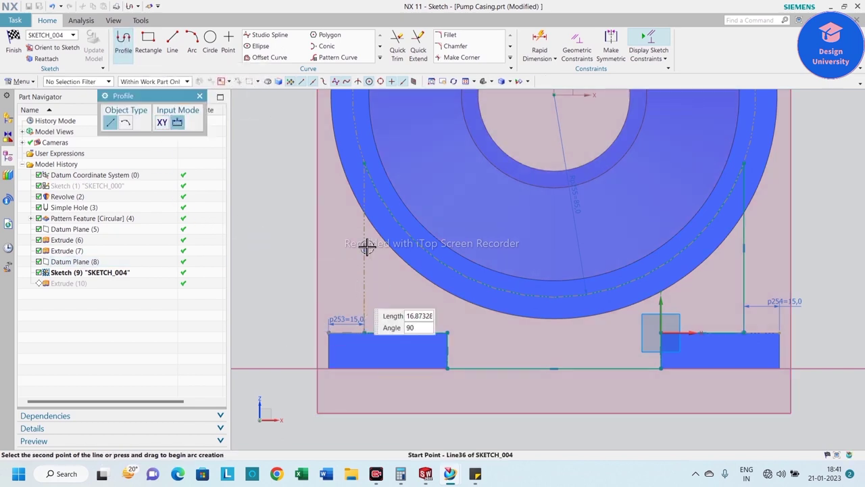
scroll(370, 266, "up", 1)
scroll(365, 264, "up", 1)
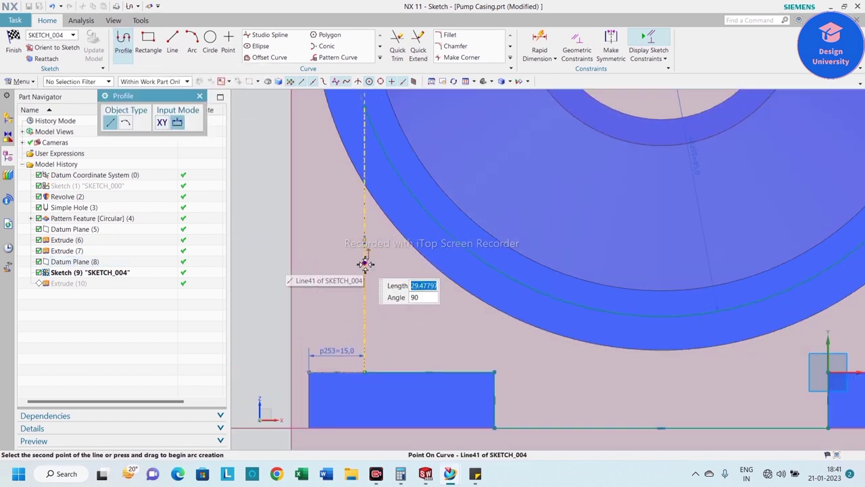
type("25")
key("Return")
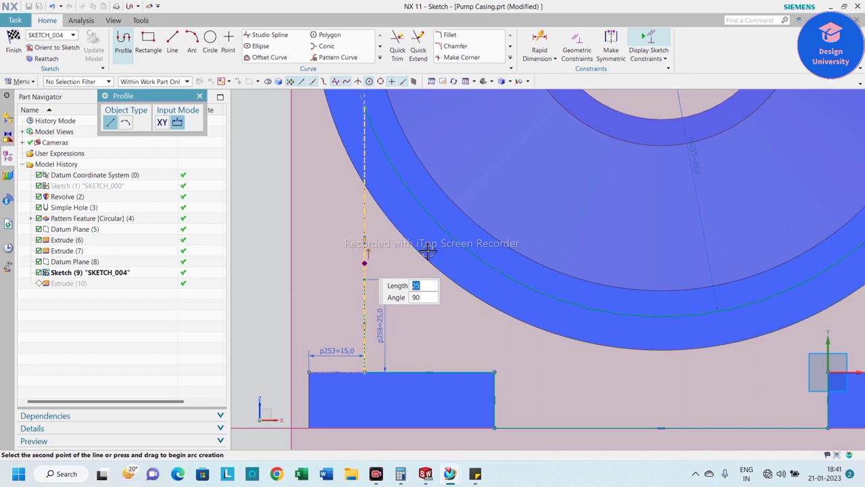
left_click(439, 201)
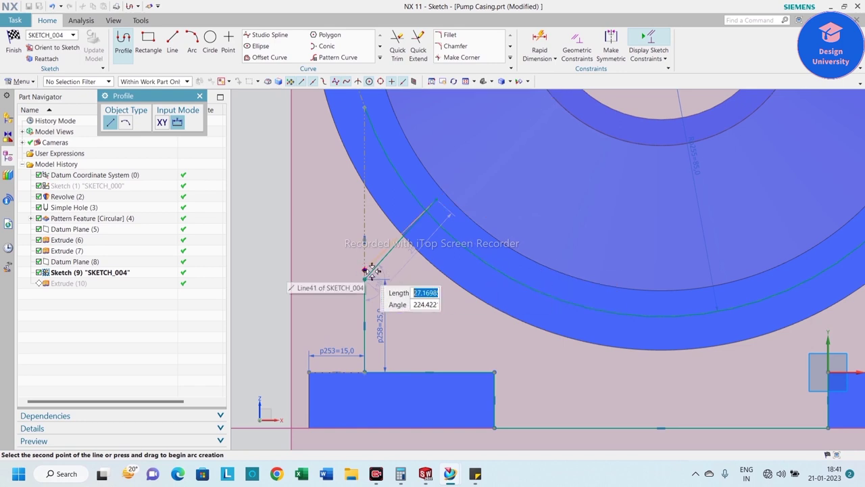
key("Escape")
key("Escape")
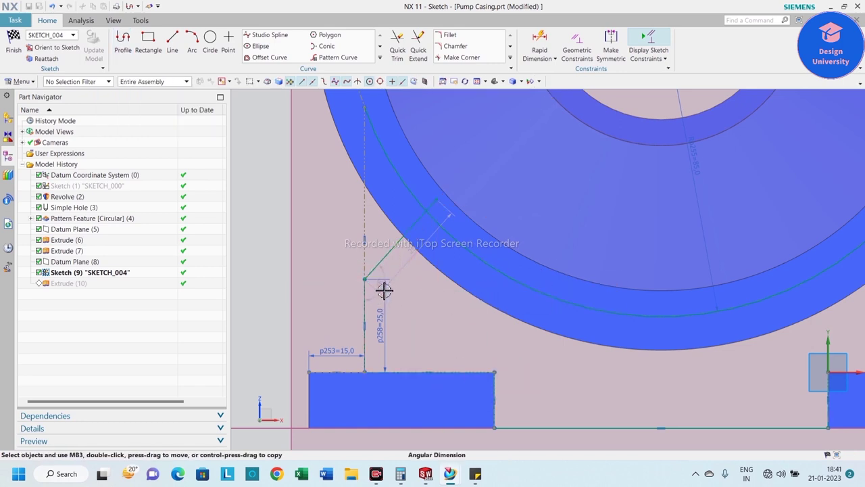
- Set the sloped line's angular dimension to 150°
double_click(423, 314)
type("150")
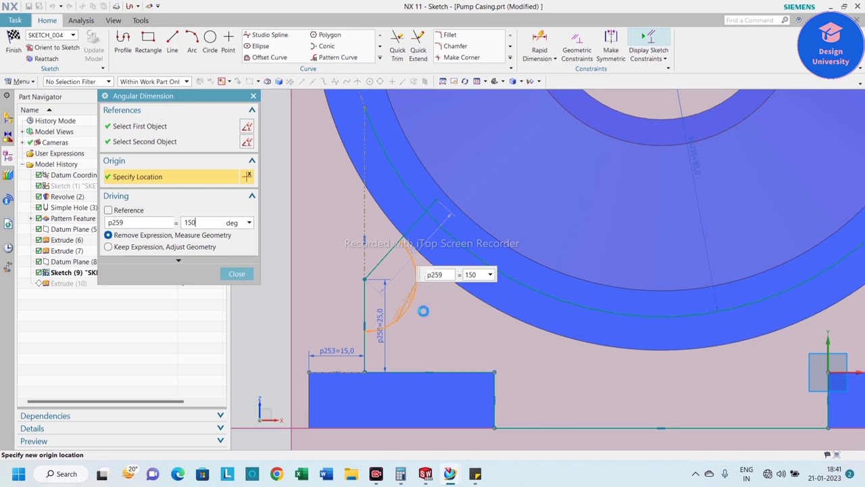
key("Return")
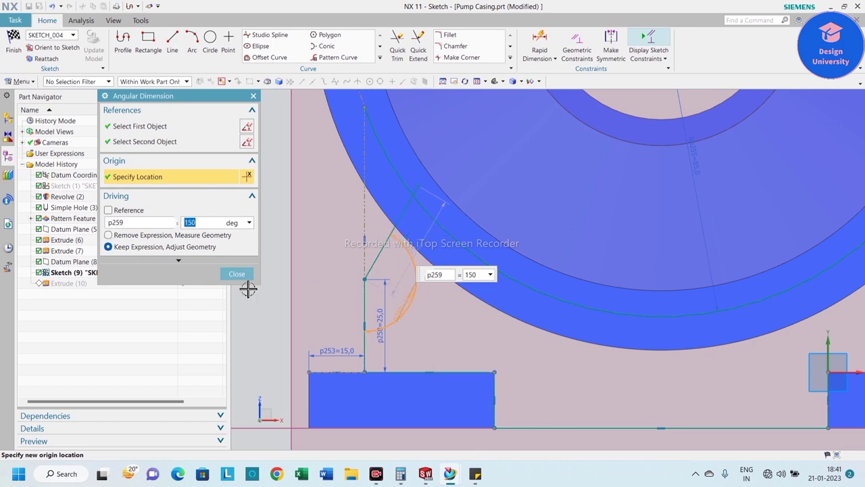
left_click(237, 273)
scroll(283, 255, "up", 3)
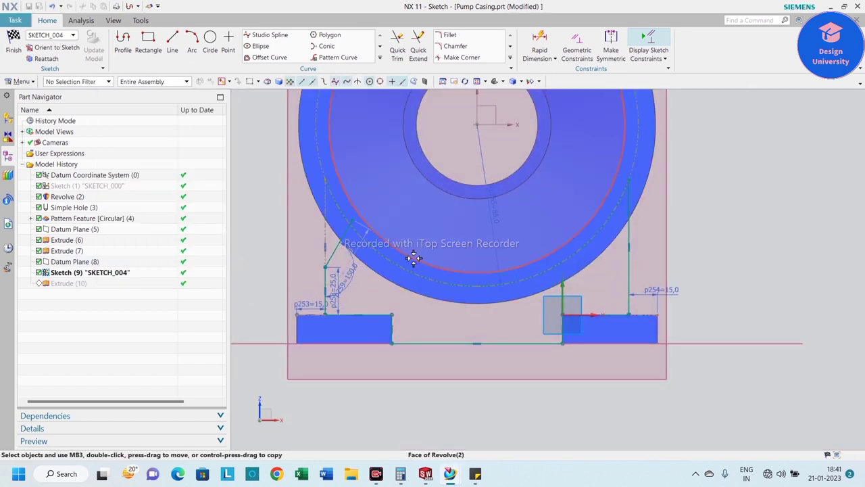
scroll(290, 236, "down", 3)
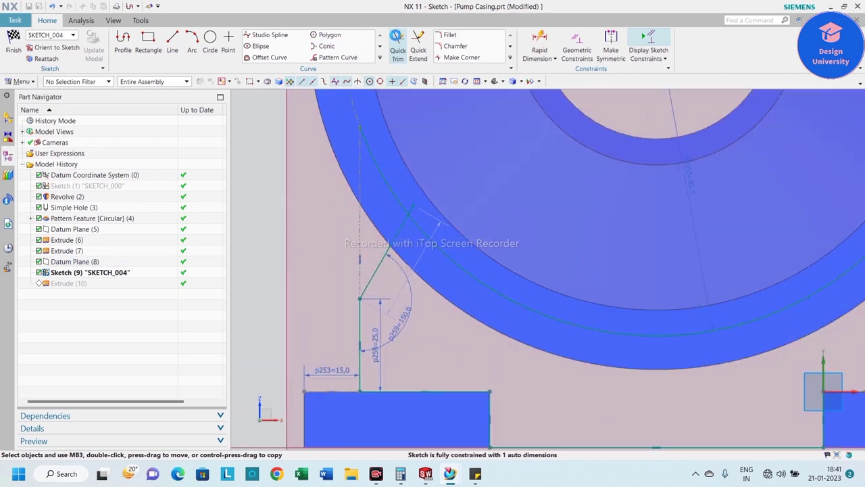
- Quick Trim the small leftover segment near the arc on the left side
left_click(398, 42)
left_click(416, 207)
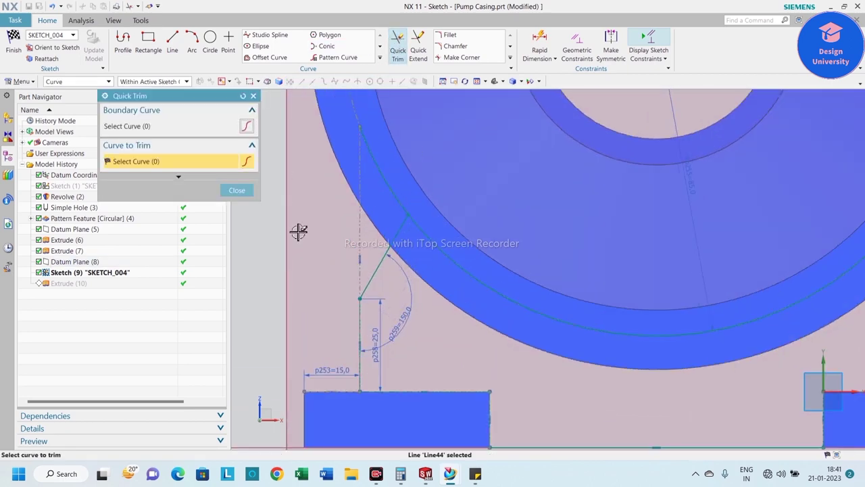
left_click(251, 191)
scroll(560, 236, "up", 3)
right_click(635, 258)
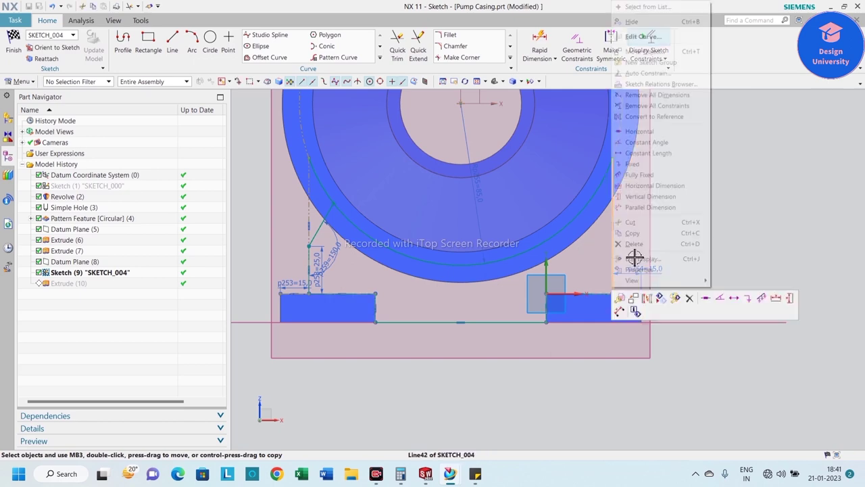
left_click(707, 301)
scroll(330, 212, "down", 3)
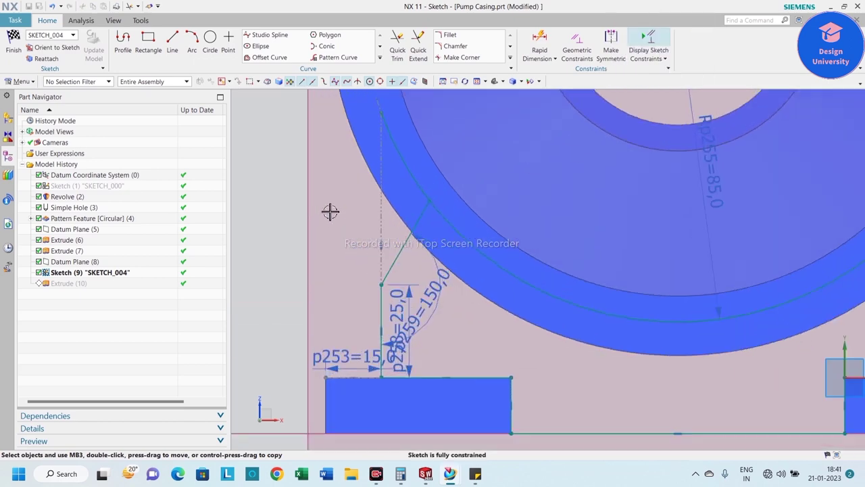
scroll(373, 228, "up", 3)
scroll(403, 172, "down", 4)
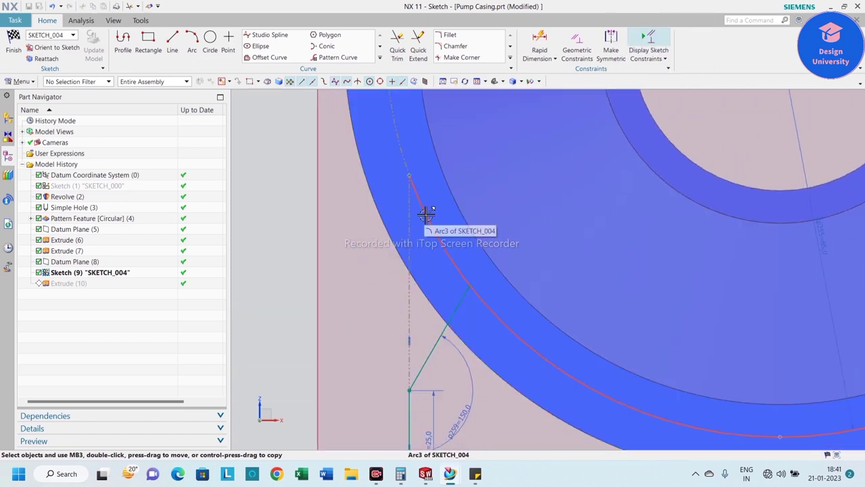
scroll(406, 250, "up", 1)
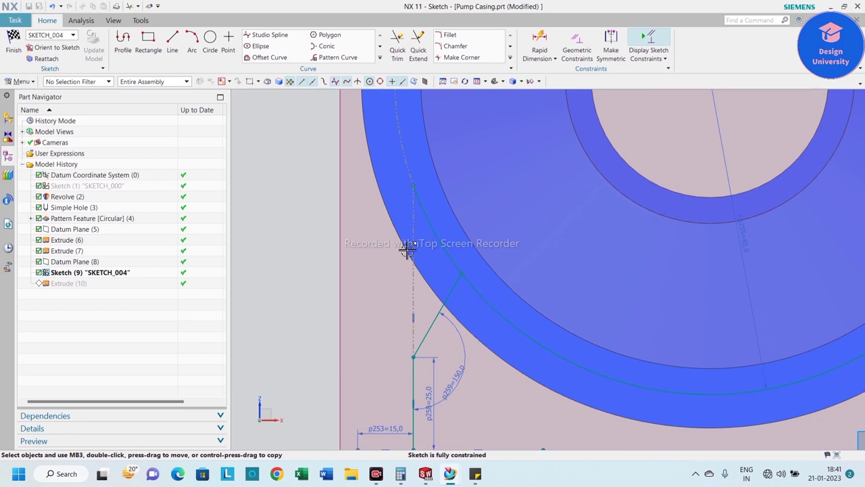
- Trim away the arc's excess end beyond the left sloped line
left_click(397, 43)
left_click(428, 210)
scroll(395, 203, "up", 2)
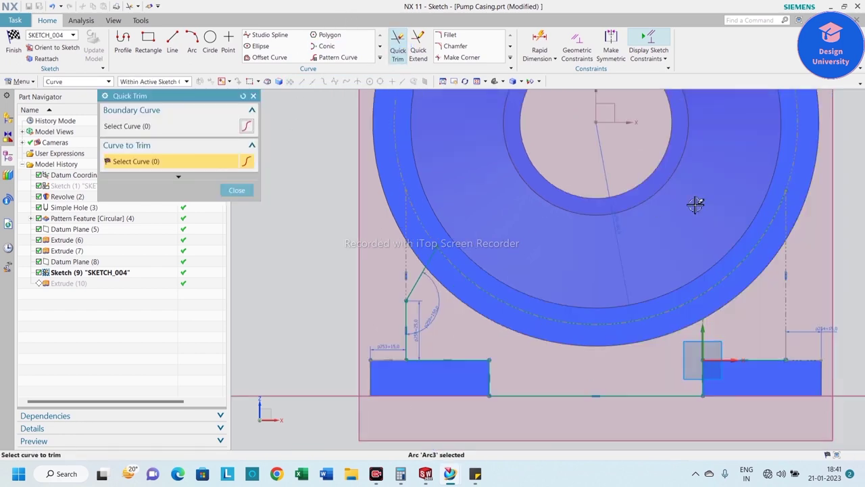
left_click(236, 192)
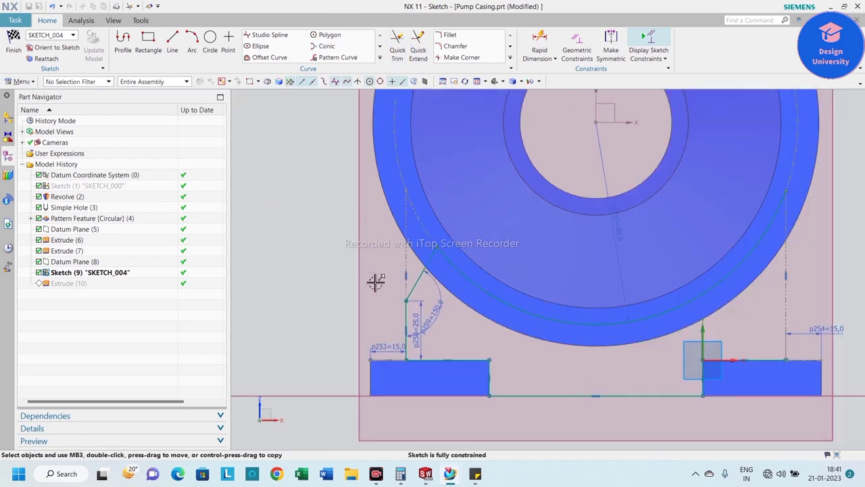
scroll(439, 304, "down", 2)
scroll(313, 183, "up", 2)
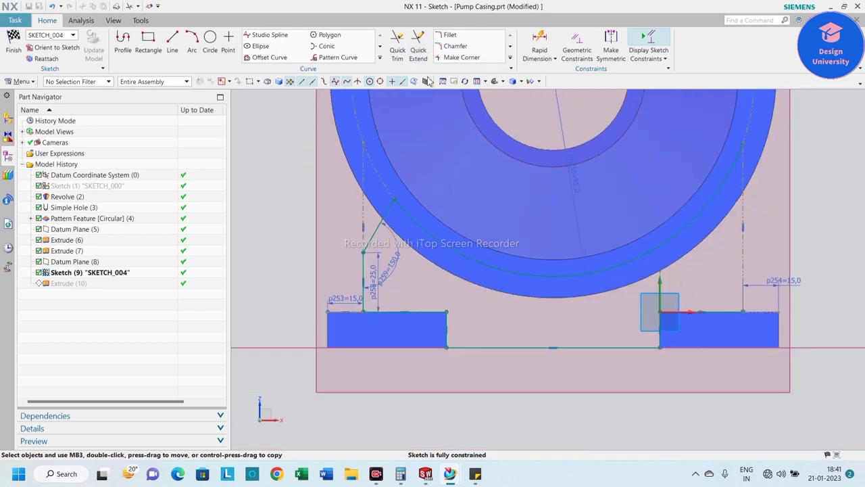
scroll(300, 277, "down", 5)
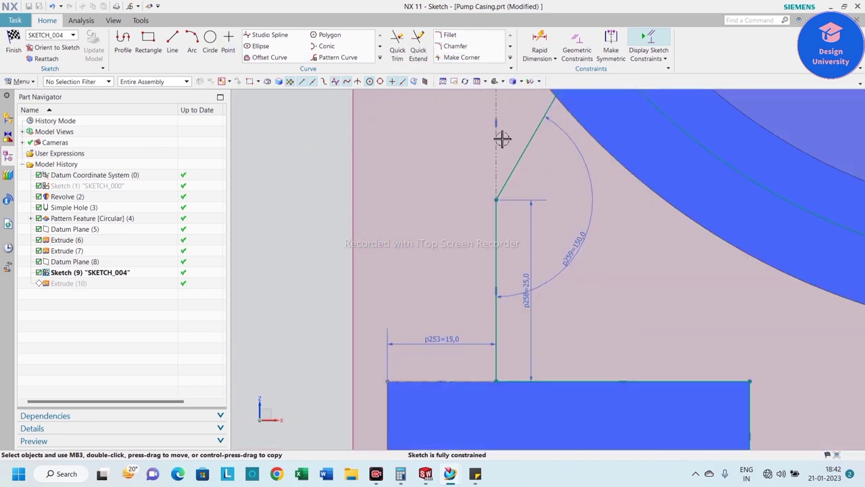
right_click(501, 138)
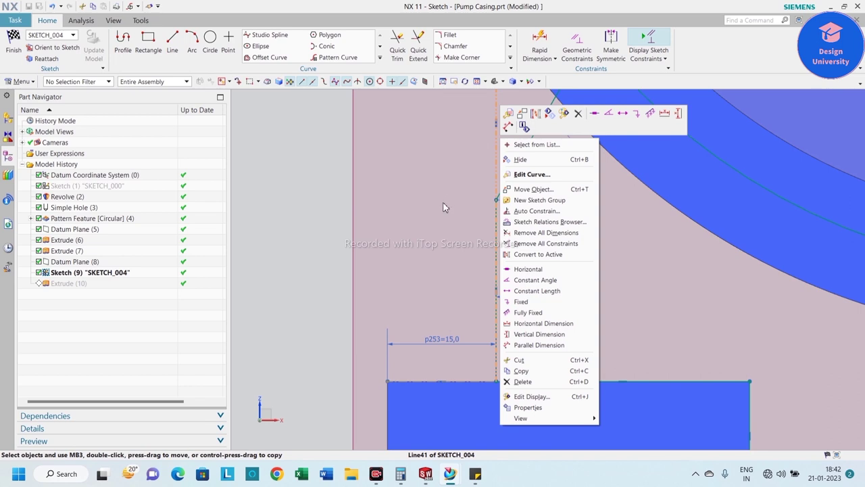
left_click(459, 197)
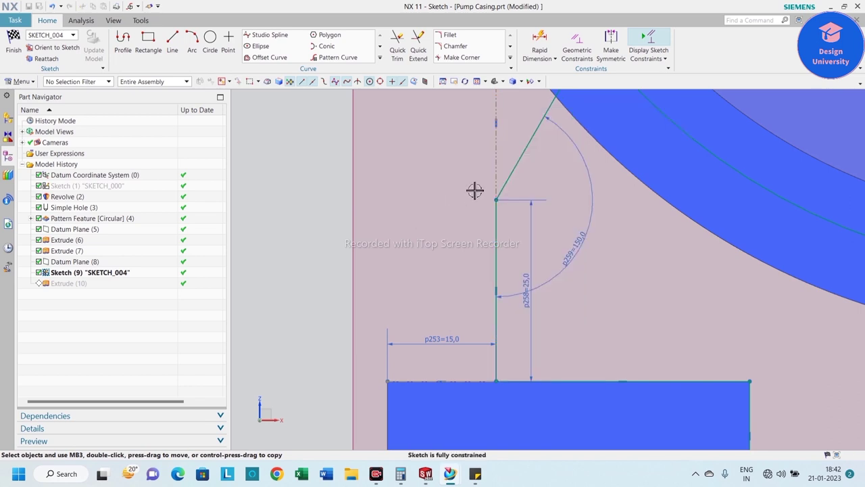
left_click(501, 155)
left_click(405, 226)
left_click(379, 58)
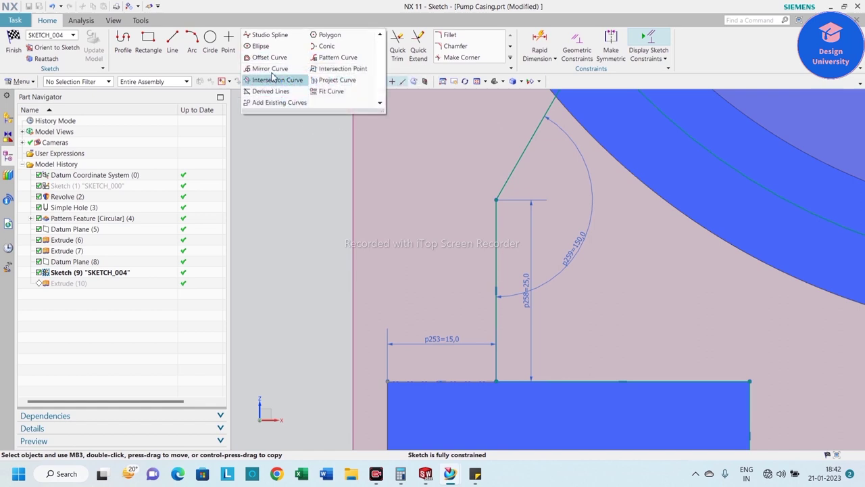
- Mirror the left vertical and angled support lines (Line44, Line43) about the Z axis
left_click(272, 70)
left_click(170, 162)
scroll(414, 274, "down", 1)
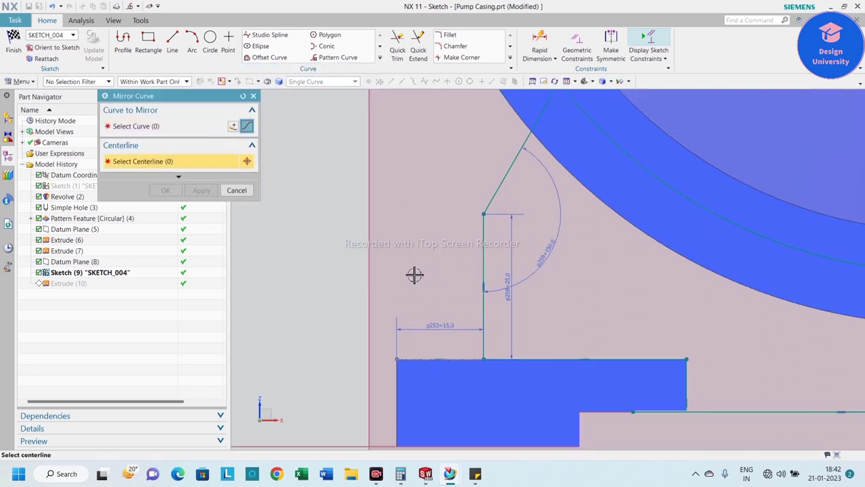
scroll(493, 250, "down", 3)
left_click(634, 270)
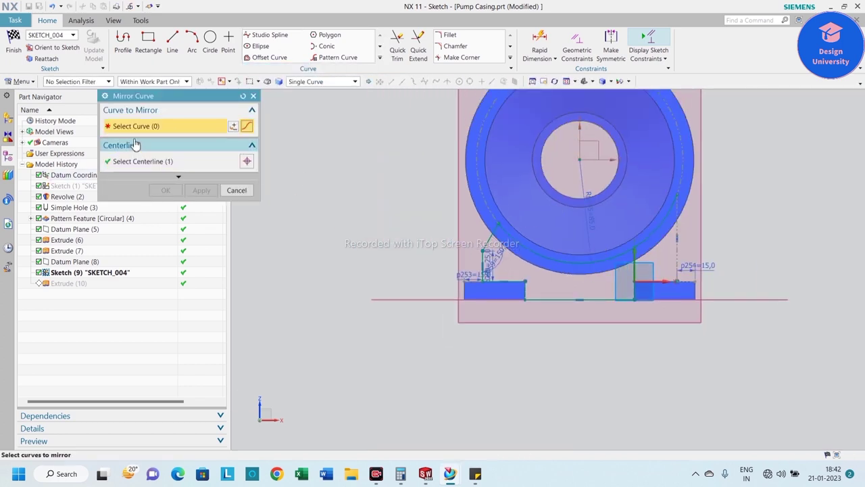
scroll(473, 251, "up", 4)
left_click(488, 278)
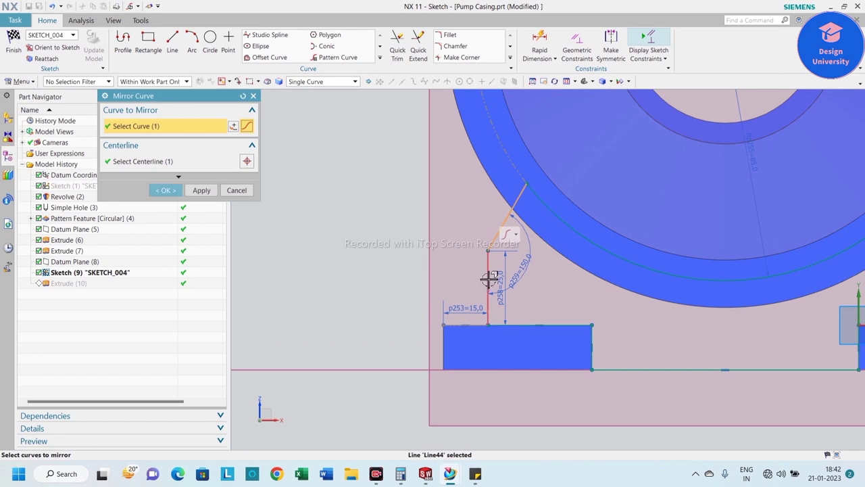
scroll(488, 278, "down", 3)
scroll(319, 288, "up", 2)
left_click(256, 249)
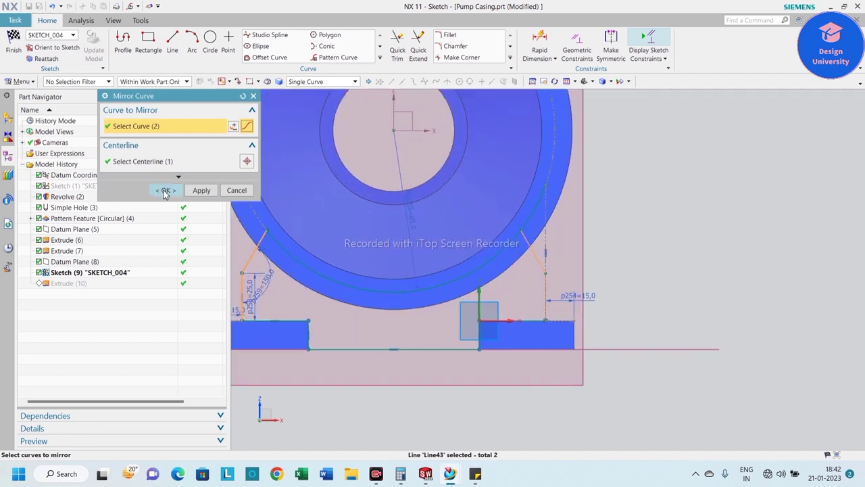
left_click(165, 192)
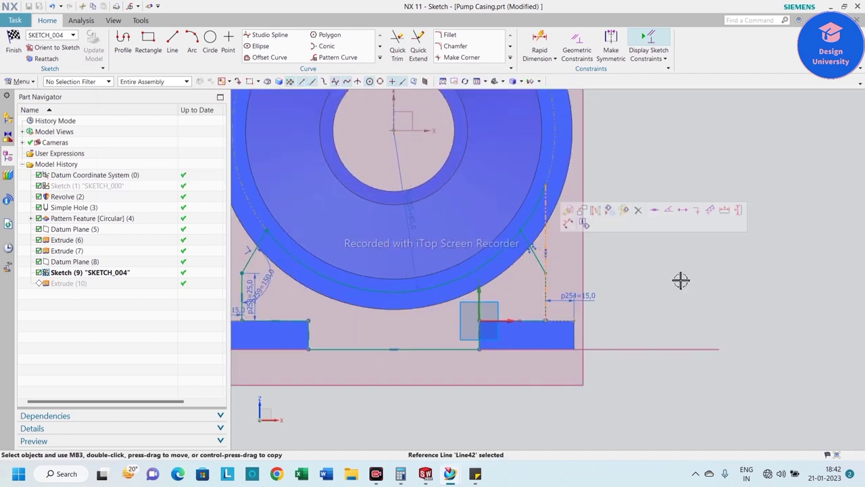
key("Escape")
scroll(534, 211, "up", 2)
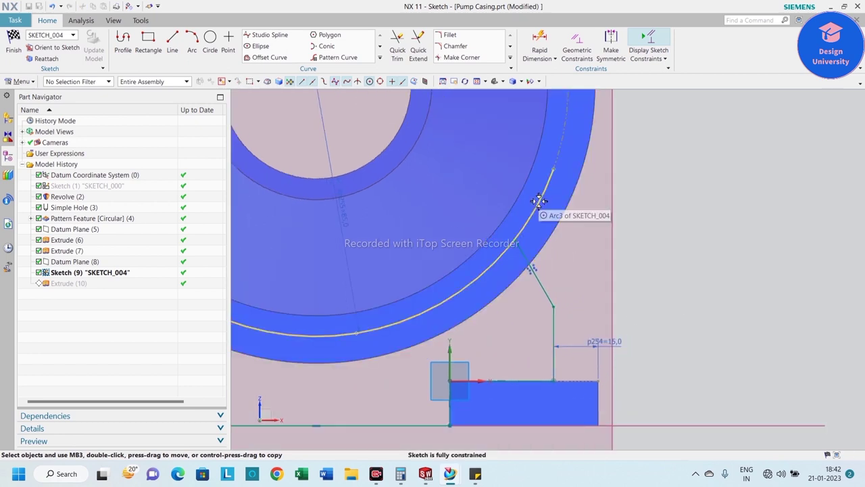
- Quick Trim the arc segment on the right side
left_click(397, 48)
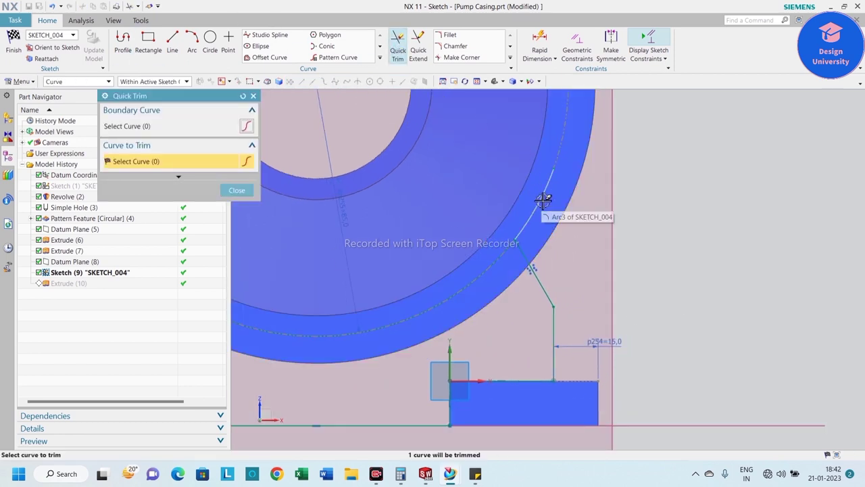
left_click(541, 201)
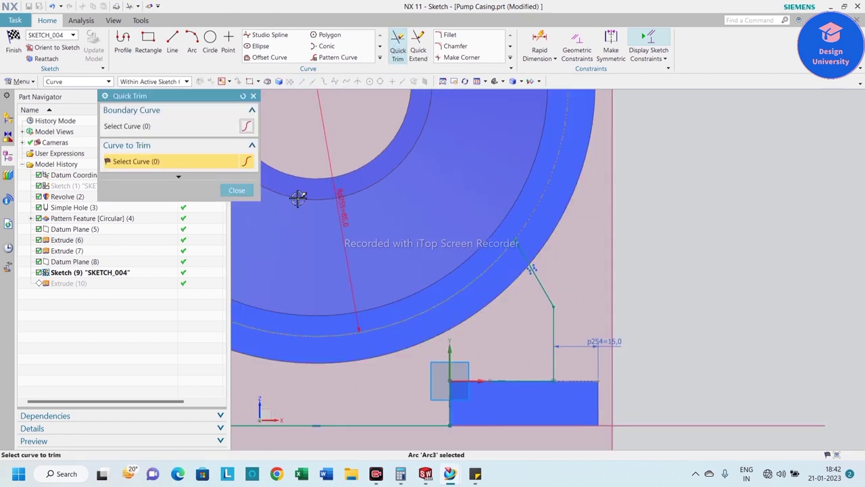
left_click(237, 191)
- Delete the overconstraining radius dimension from the sketch
right_click(327, 131)
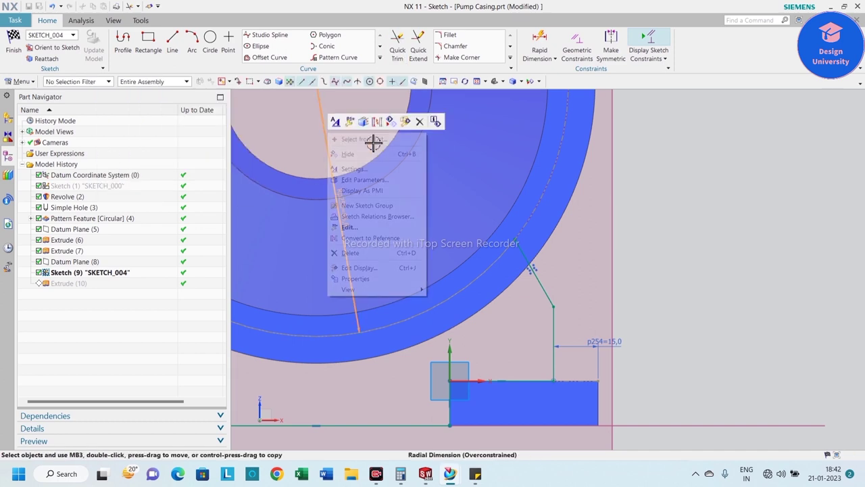
left_click(419, 122)
scroll(415, 309, "down", 1)
scroll(455, 225, "down", 1)
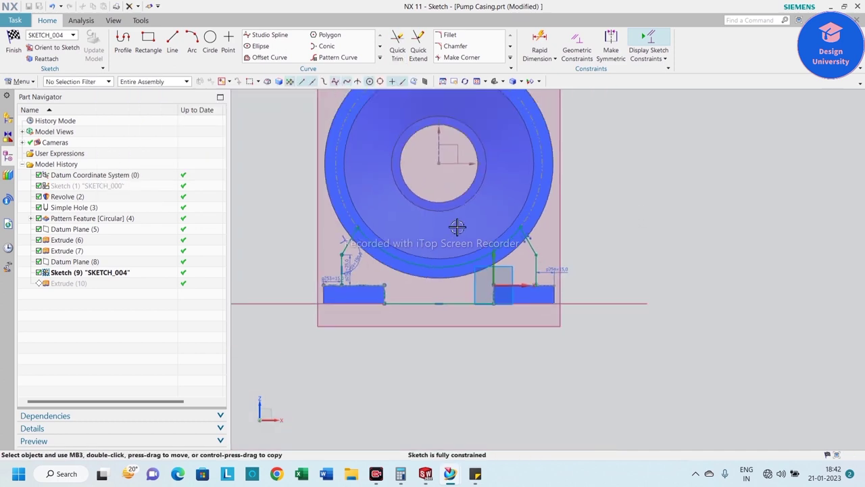
scroll(410, 327, "up", 1)
- Finish the sketch and orbit to inspect the regenerated Extrude (10) support web
left_click(16, 58)
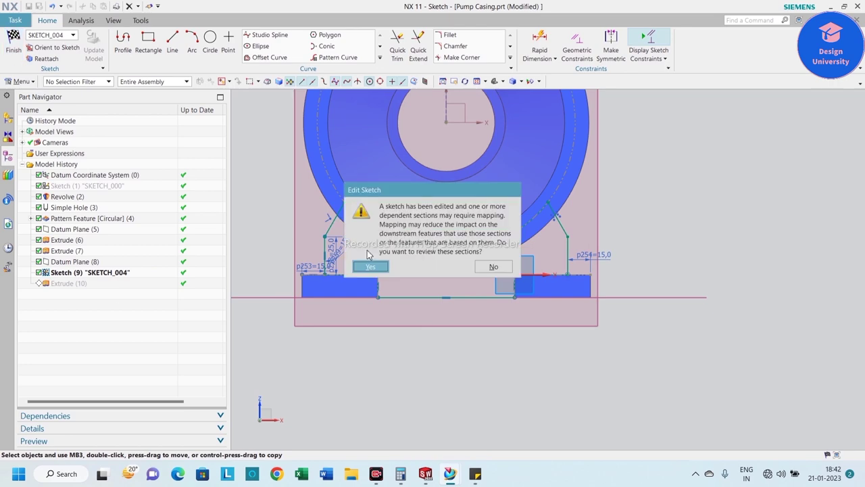
left_click(486, 270)
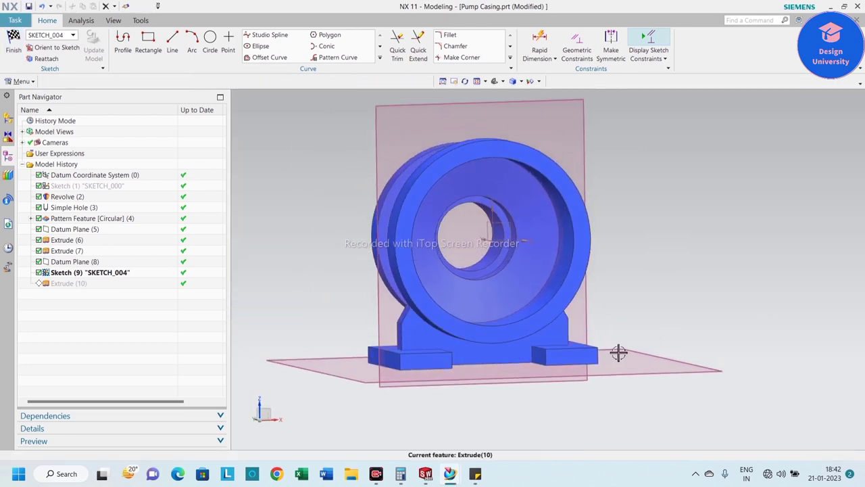
mouse_move(676, 311)
middle_mouse_down()
mouse_move(651, 294)
mouse_move(664, 307)
mouse_move(614, 316)
mouse_move(674, 309)
middle_mouse_up()
scroll(415, 324, "down", 2)
scroll(378, 297, "down", 3)
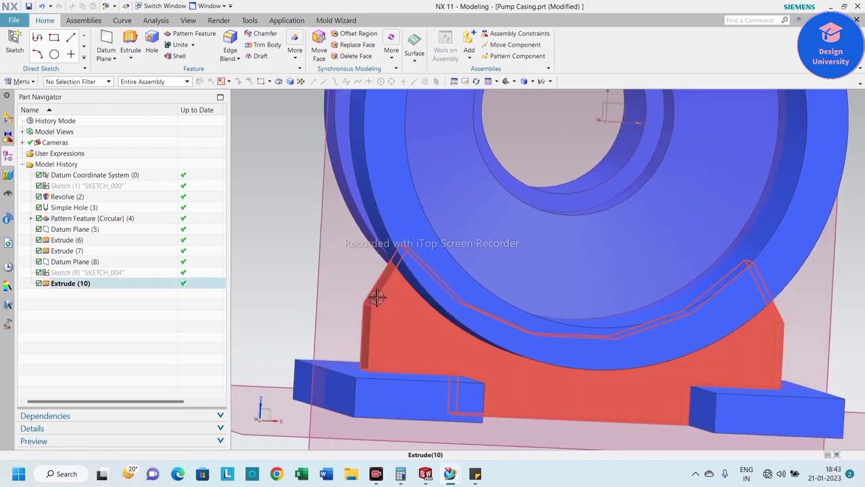
scroll(377, 298, "up", 3)
mouse_move(353, 293)
middle_mouse_down()
mouse_move(383, 319)
mouse_move(367, 304)
mouse_move(347, 308)
mouse_move(351, 271)
mouse_move(338, 298)
middle_mouse_up()
scroll(363, 247, "up", 3)
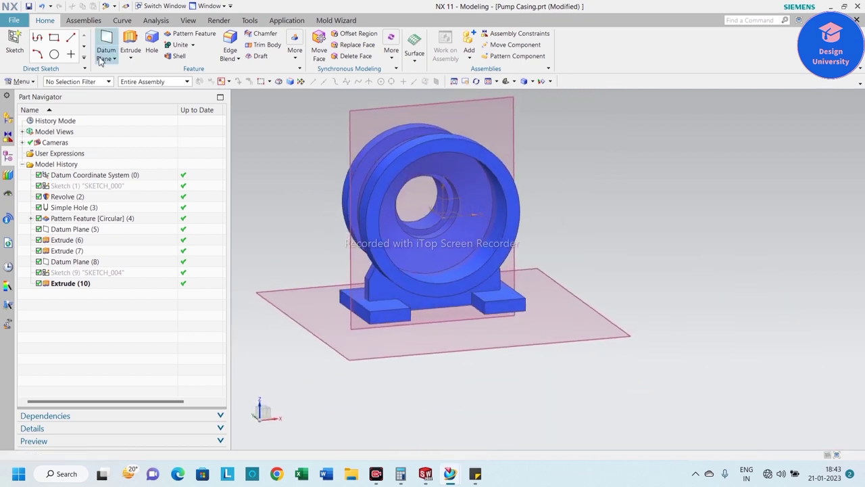
- Start a new sketch on the datum plane from the Extrude tool
left_click(131, 46)
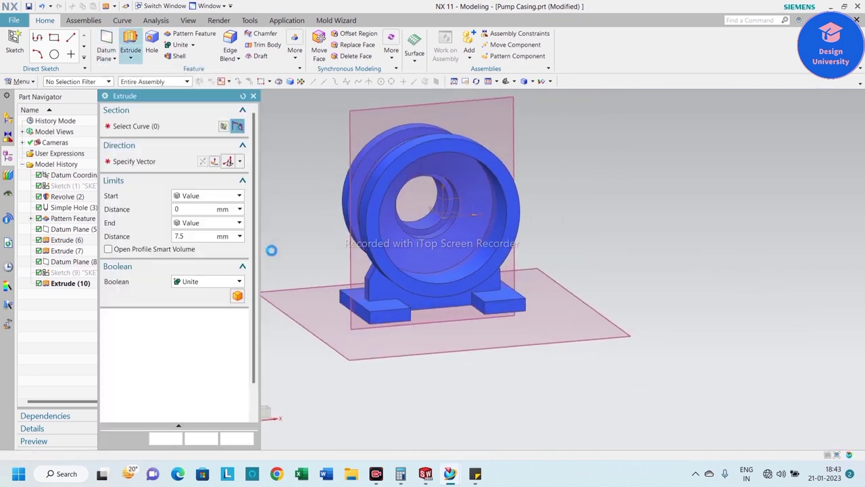
left_click(357, 270)
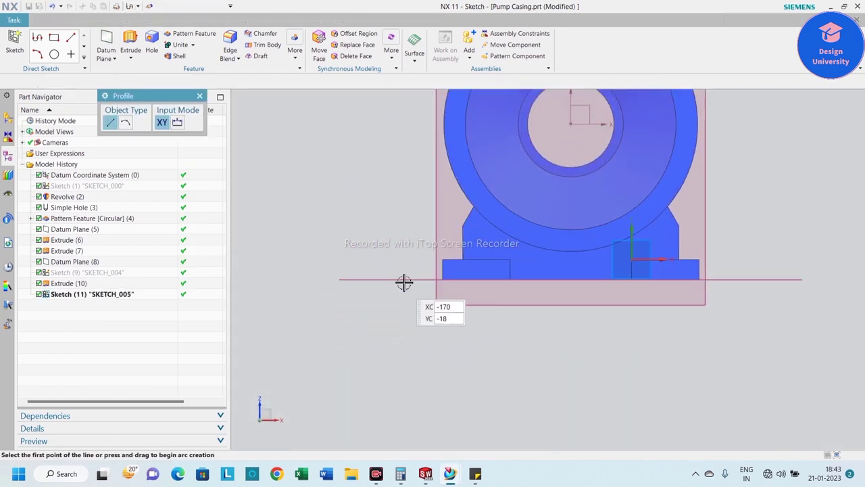
scroll(324, 245, "down", 2)
scroll(332, 250, "up", 2)
scroll(352, 243, "down", 2)
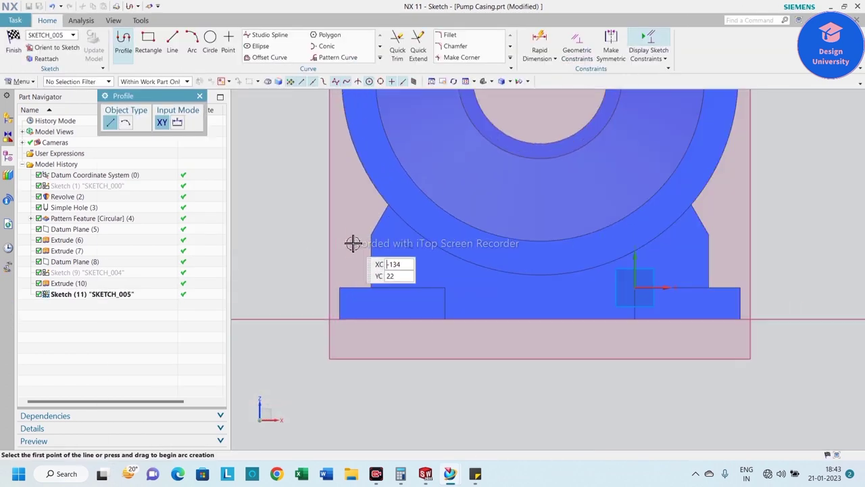
left_click(199, 97)
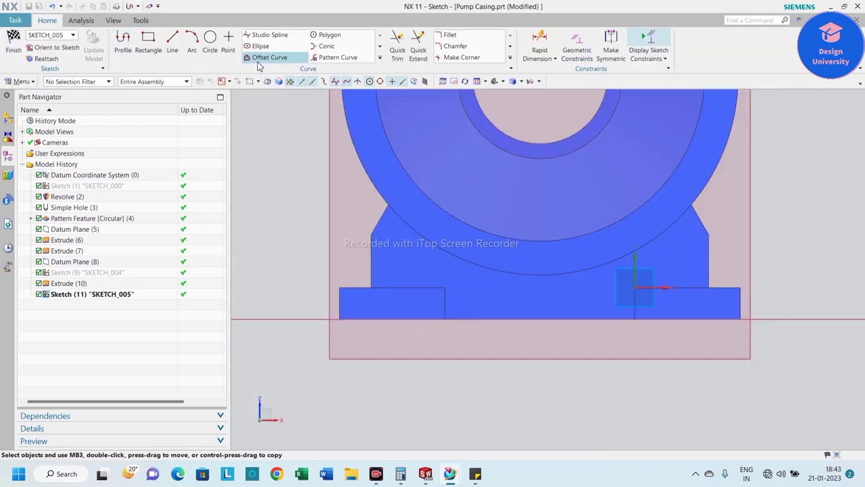
- Project the left foot's horizontal, vertical and slanted casing edges using Single Curve intent
left_click(380, 60)
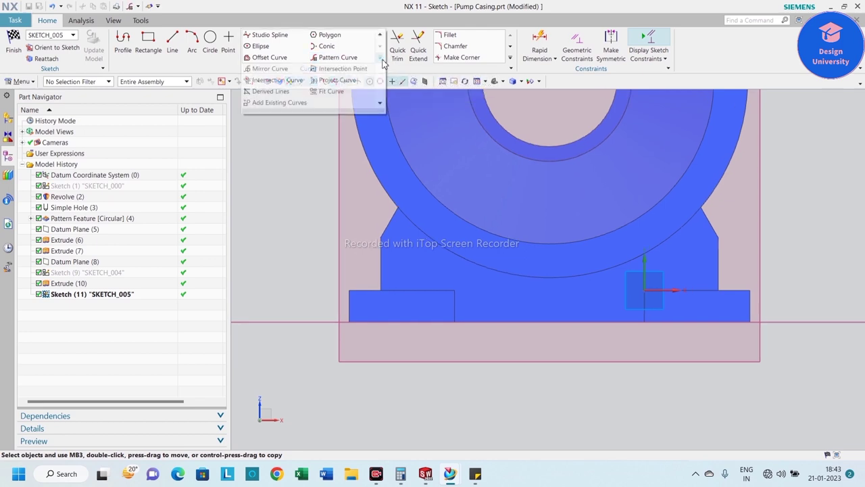
left_click(331, 89)
left_click(391, 228)
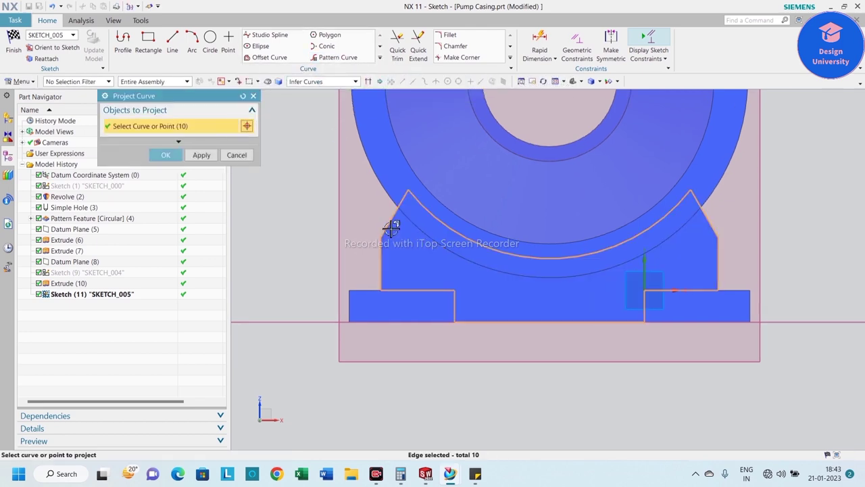
key("Return")
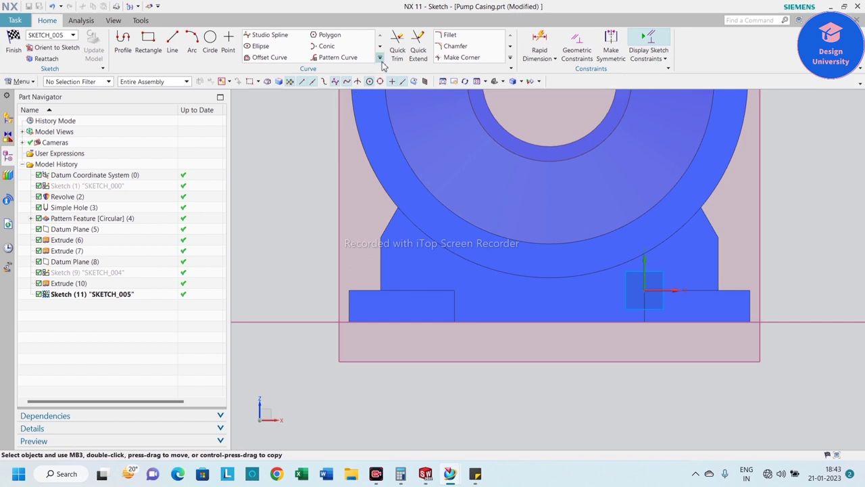
left_click(381, 60)
left_click(341, 79)
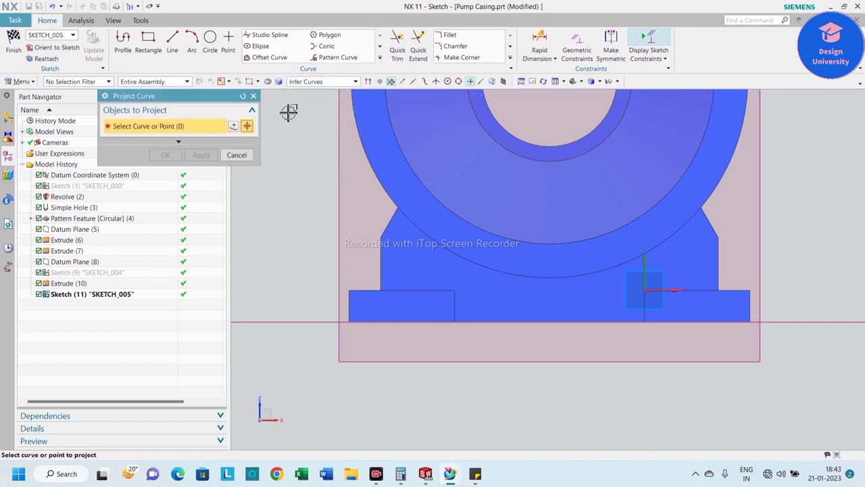
left_click(308, 82)
left_click(308, 92)
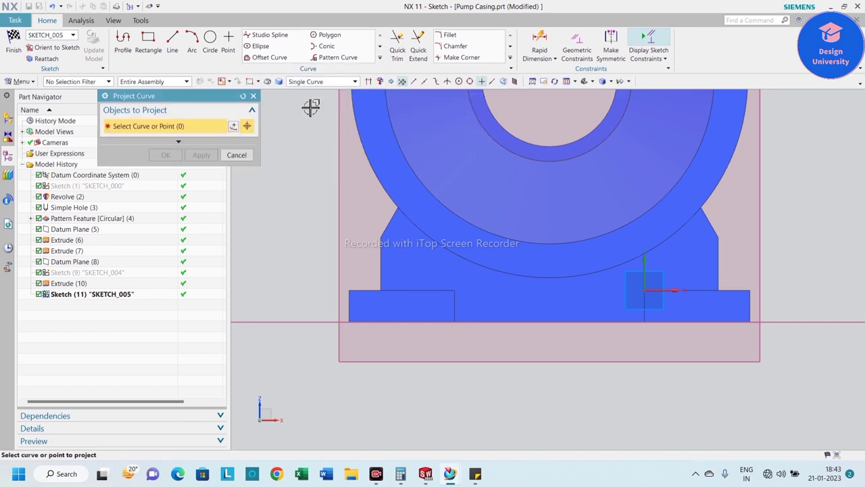
left_click(391, 228)
left_click(383, 267)
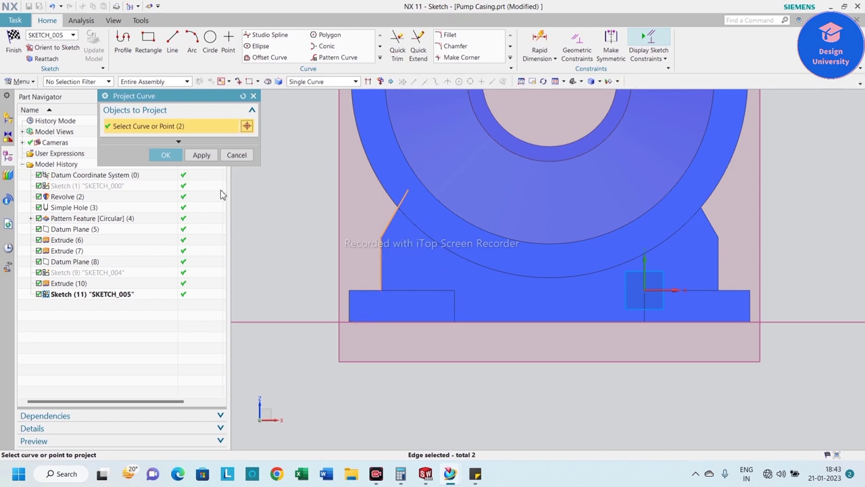
left_click(373, 290)
left_click(166, 154)
- Convert the projected horizontal and slanted lines into reference lines
scroll(367, 299, "up", 3)
right_click(367, 285)
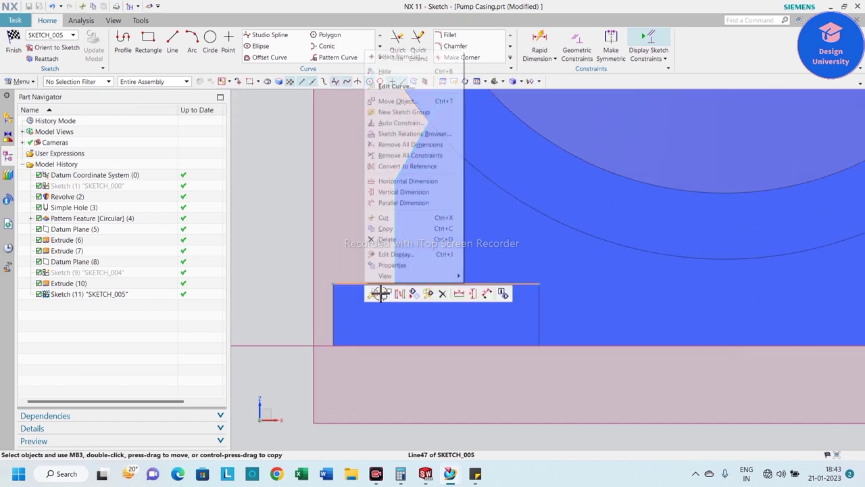
left_click(400, 294)
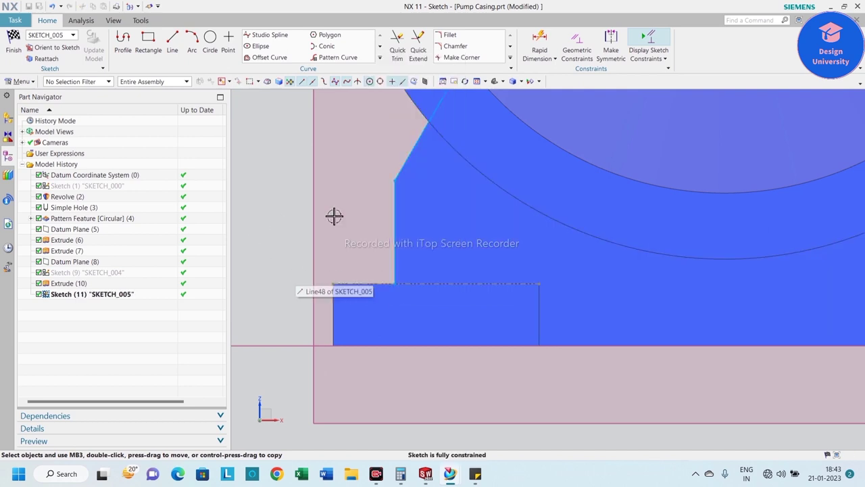
right_click(396, 187)
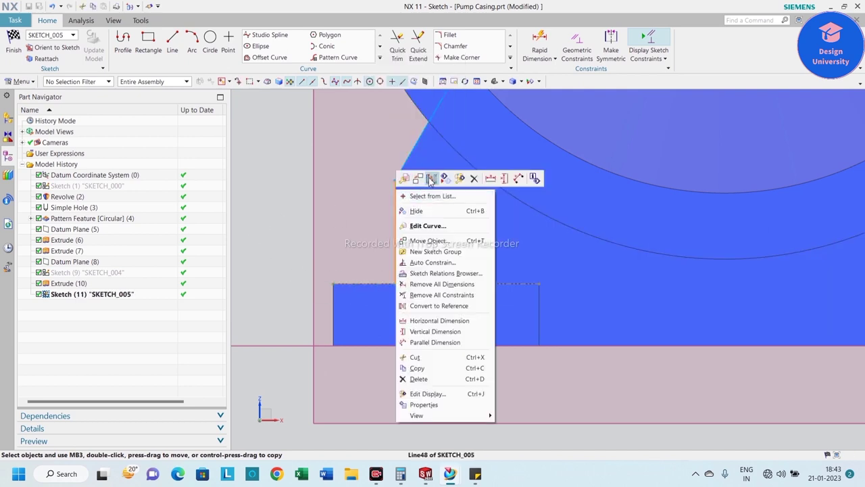
key("Escape")
right_click(415, 141)
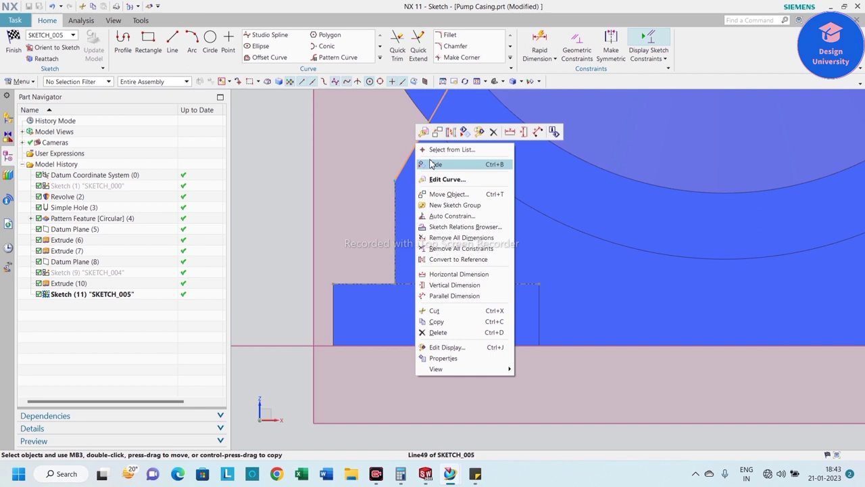
left_click(452, 132)
scroll(395, 239, "down", 3)
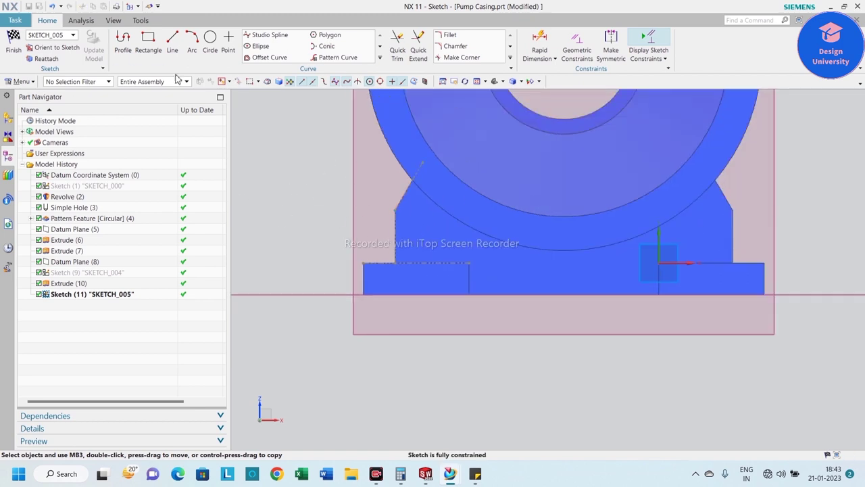
- Draw a profile along the casing's left side: horizontal foot-top step, vertical rise, slanted line
left_click(128, 58)
scroll(365, 267, "up", 2)
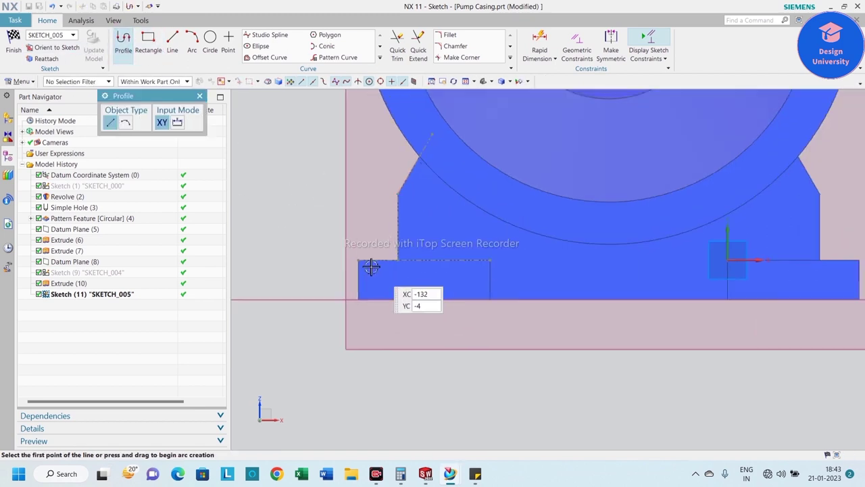
scroll(349, 252, "up", 3)
left_click(349, 253)
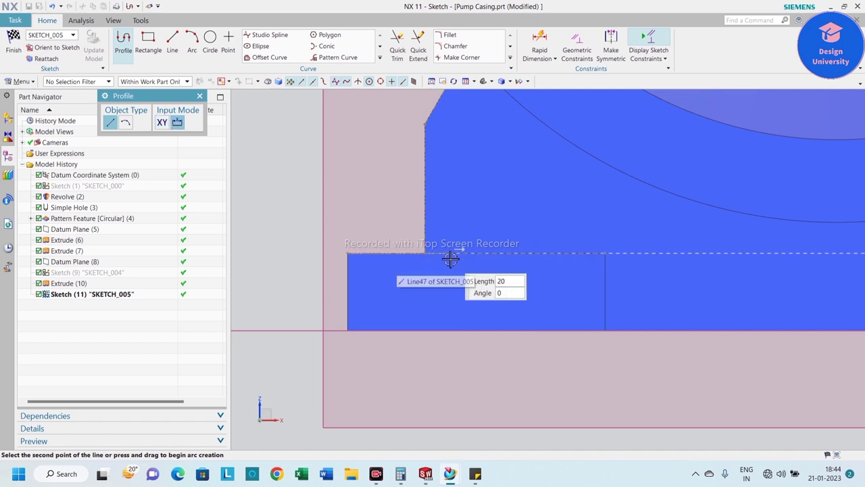
left_click(425, 253)
scroll(426, 257, "up", 1)
scroll(423, 205, "down", 1)
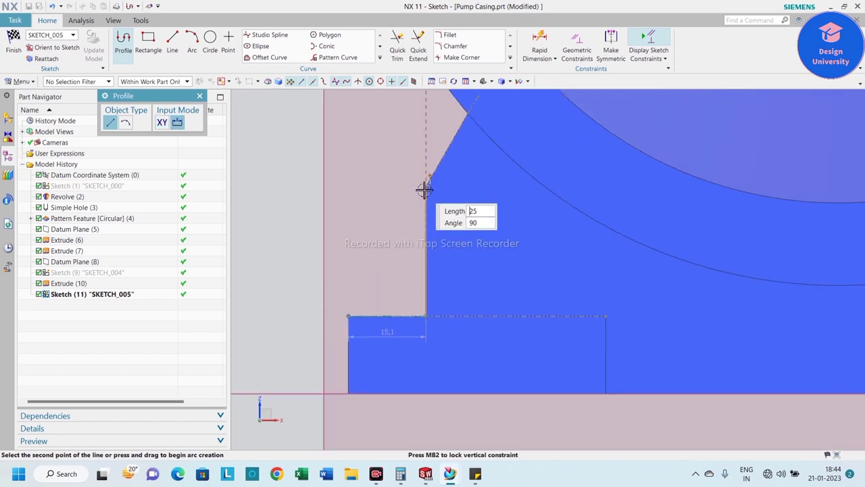
left_click(425, 191)
scroll(433, 184, "down", 1)
scroll(453, 178, "up", 3)
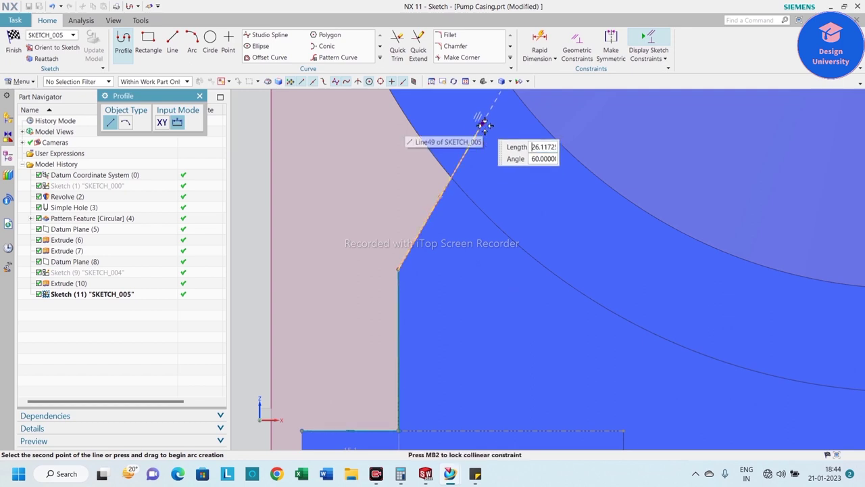
left_click(483, 125)
scroll(420, 203, "down", 2)
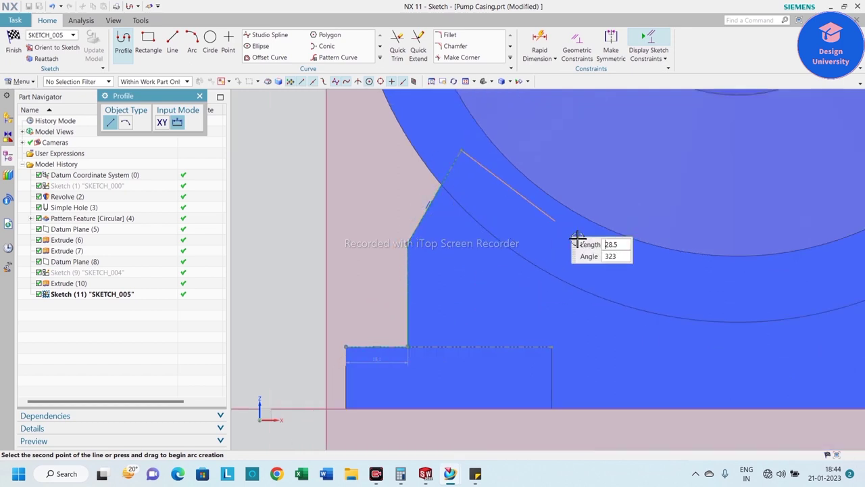
key("Escape")
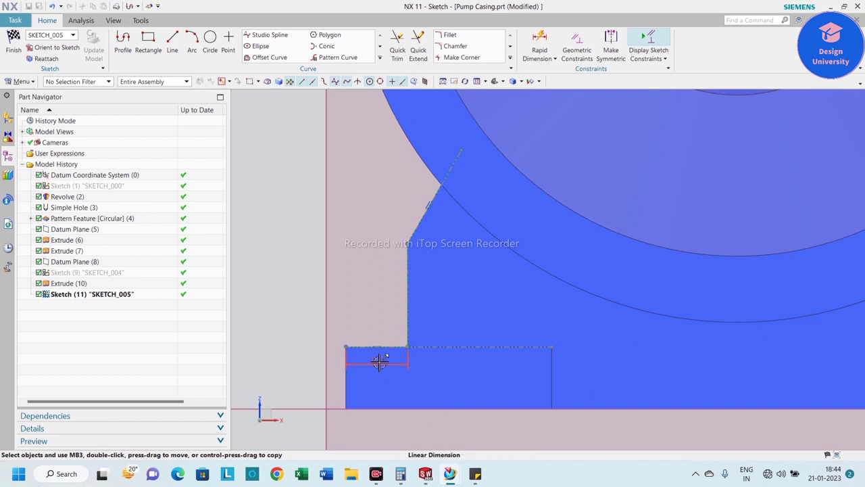
- Set the horizontal step dimension to 15 mm
type("15")
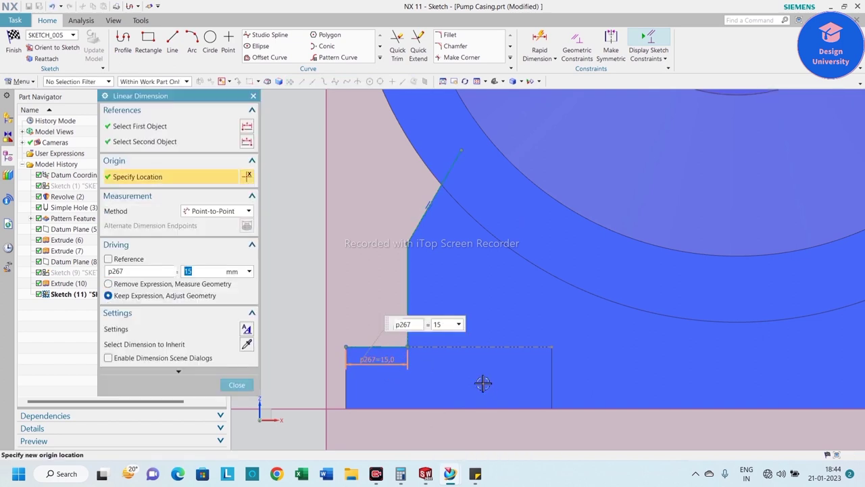
middle_click(449, 391)
middle_click_drag(339, 360, 338, 324, "shift")
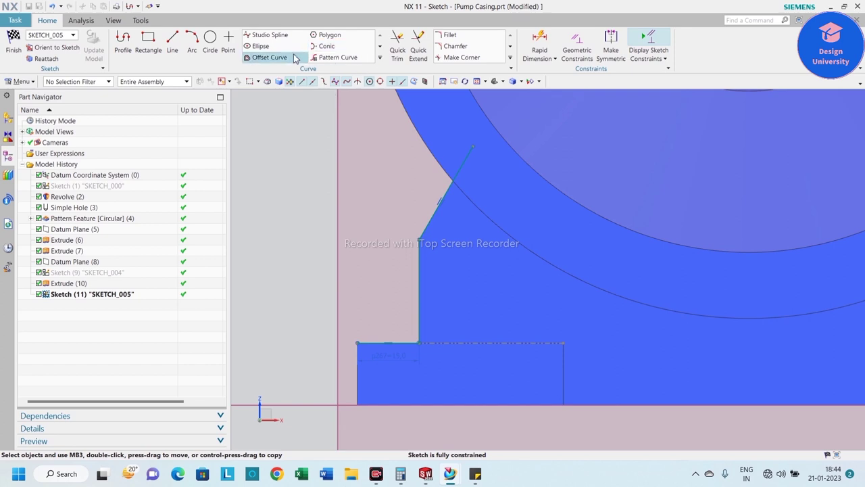
- Draw a line chain from the foot corner: a 25 mm vertical line and a 60° slanted line
left_click(122, 44)
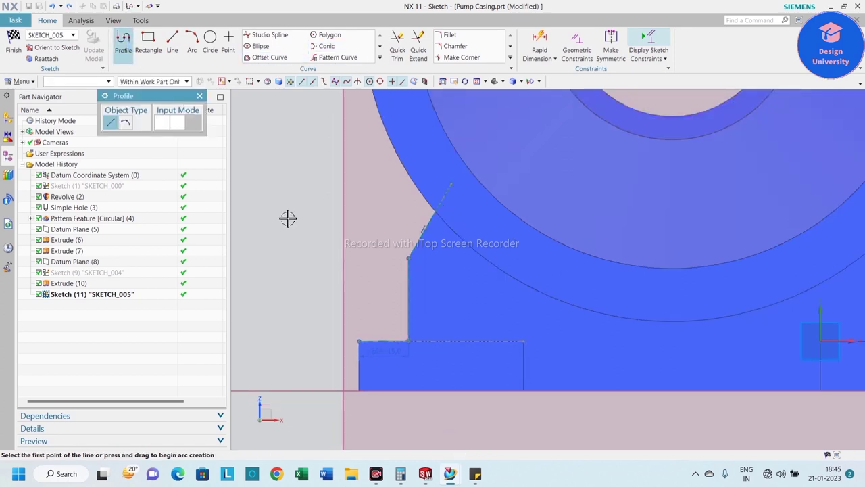
left_click(359, 341)
type("25")
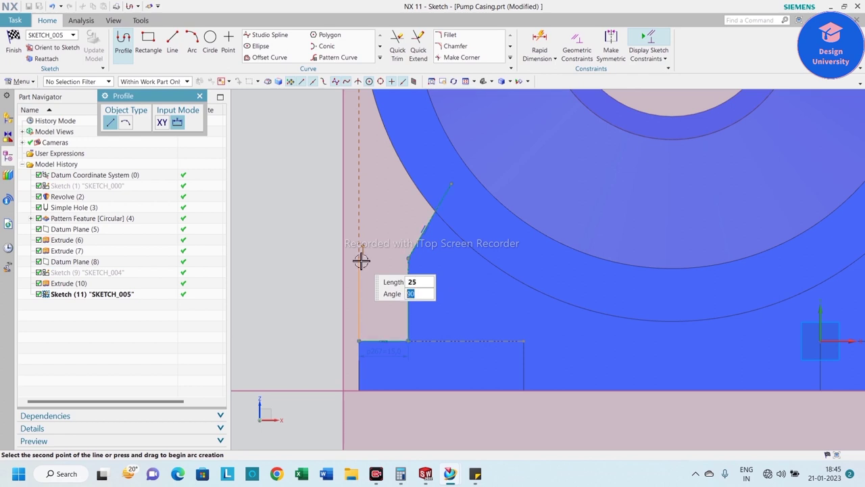
left_click(360, 260)
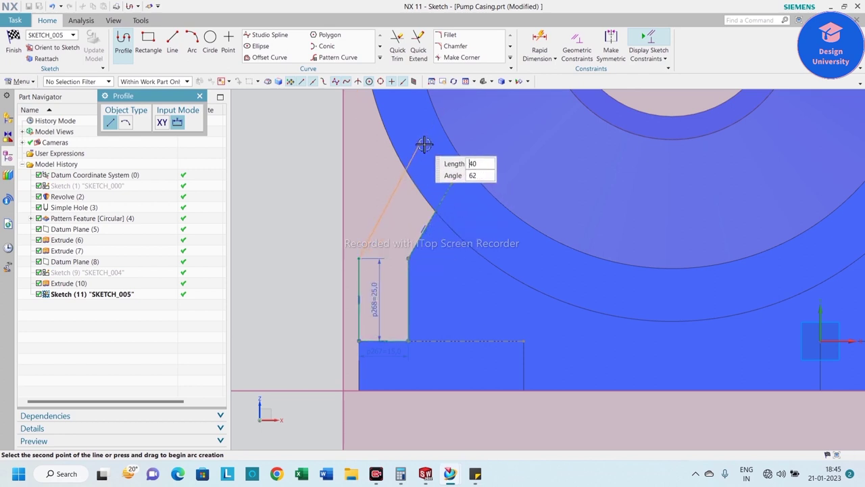
left_click(425, 147)
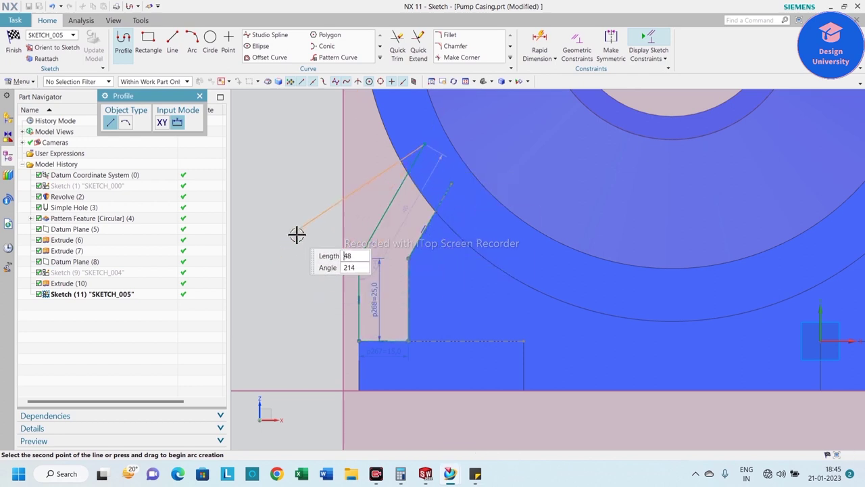
key("Escape")
key("Escape")
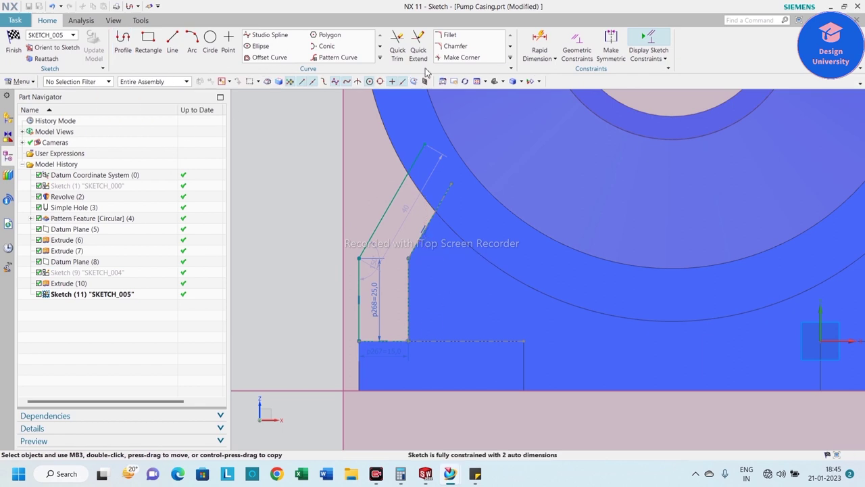
- Set the angle between the two new lines to 150°
scroll(360, 268, "up", 2)
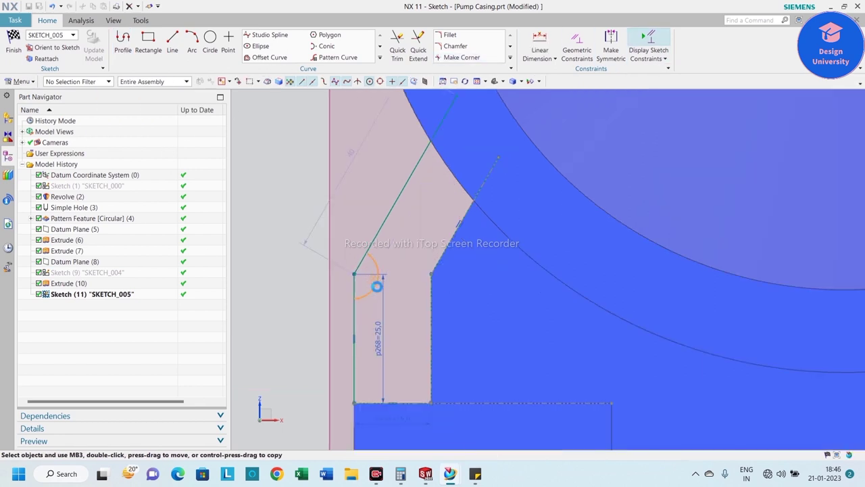
double_click(377, 287)
type("150")
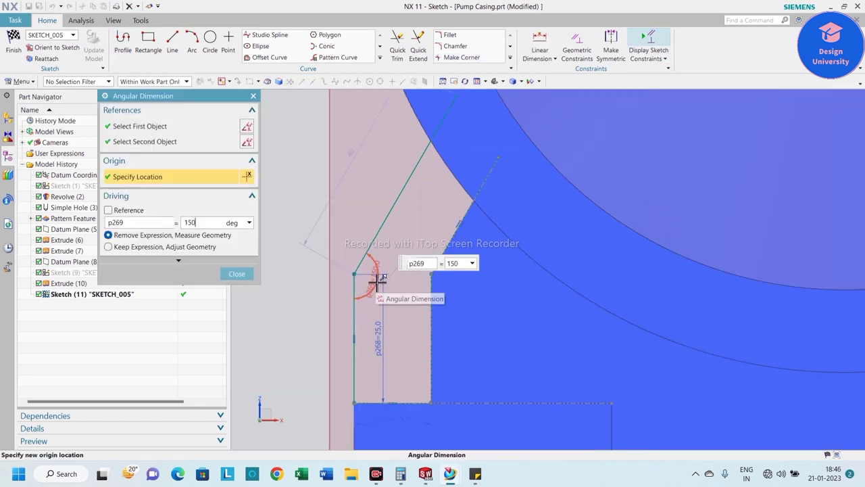
left_click(232, 275)
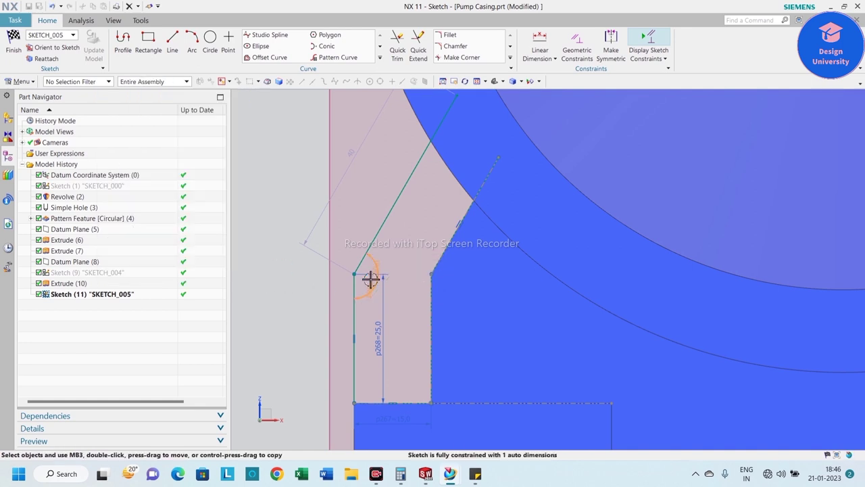
- Draw a short closing line from the slanted line's top end to the casing edge
scroll(358, 230, "down", 2)
scroll(423, 155, "up", 2)
scroll(473, 222, "up", 1)
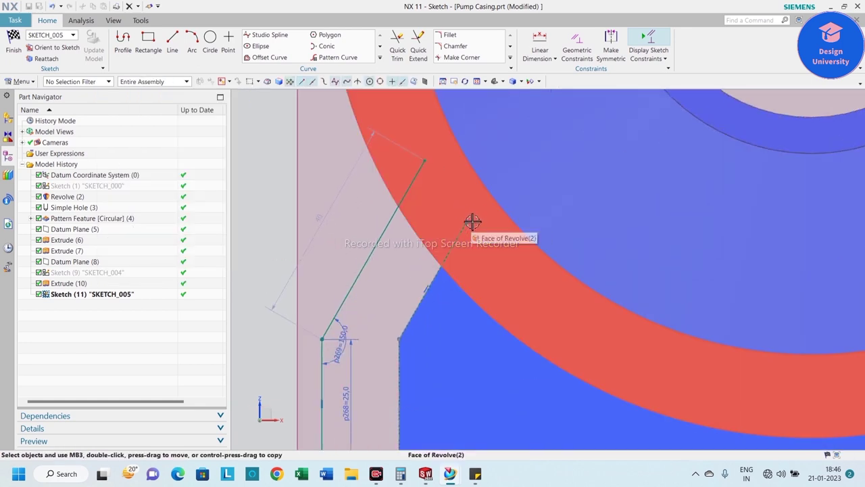
left_click(180, 43)
left_click(424, 161)
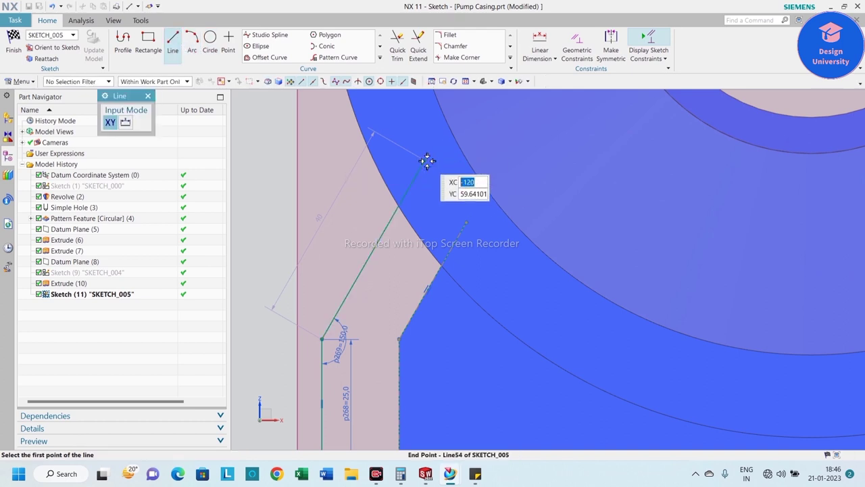
left_click(464, 223)
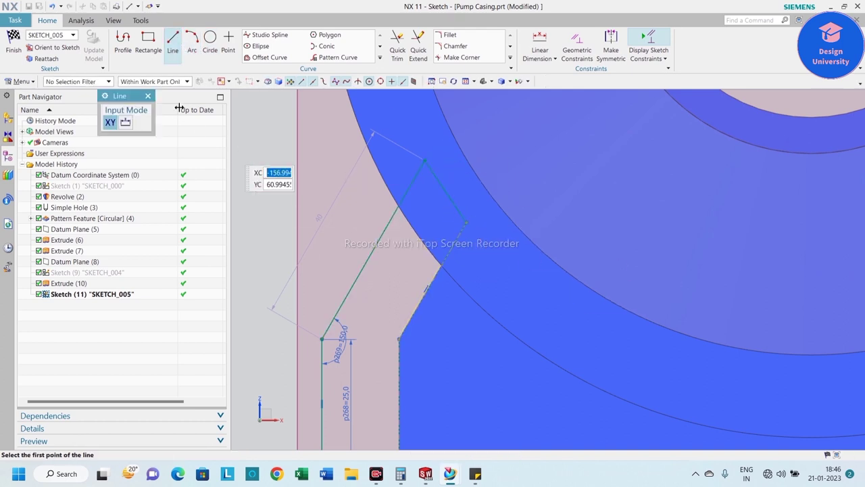
left_click(148, 96)
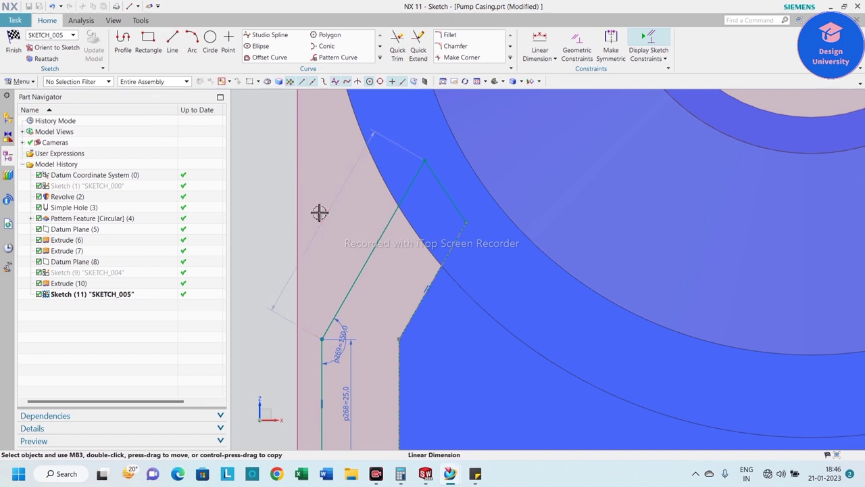
- Make the 40 mm length dimension a driving dimension
double_click(324, 233)
left_click(417, 203)
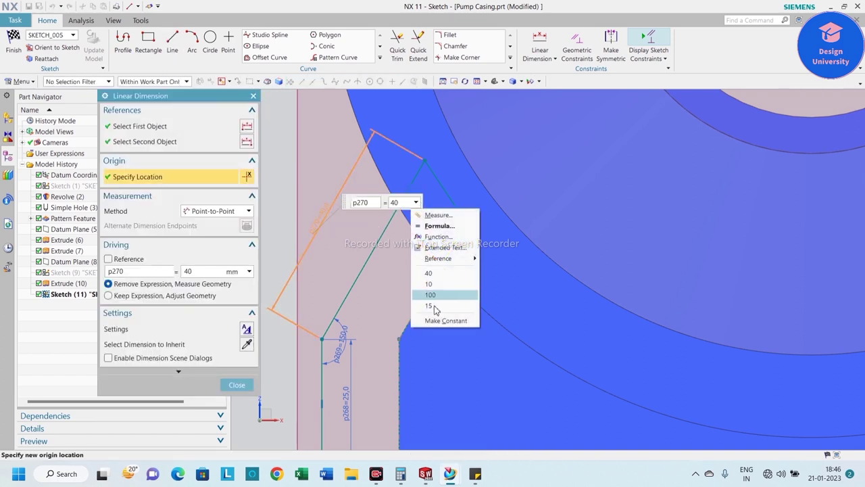
left_click(439, 319)
left_click(243, 383)
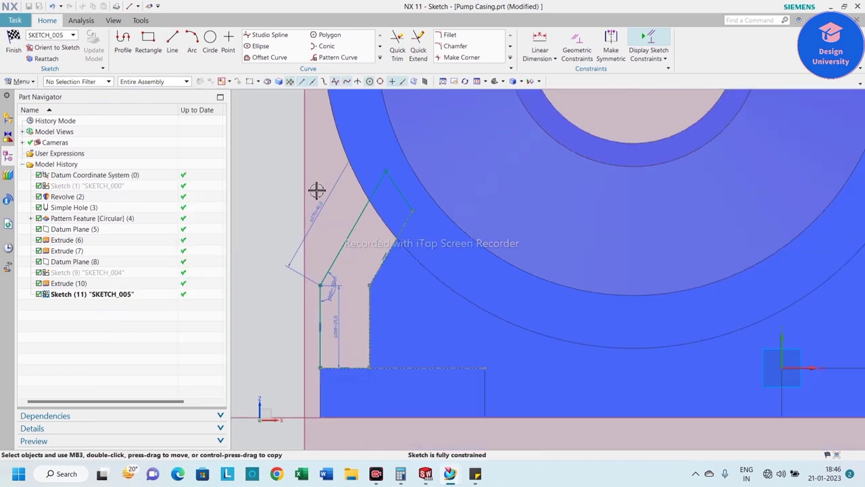
- Set dimension p270 to 45 mm and return to the sketch-plane view
mouse_move(319, 189)
middle_mouse_down()
mouse_move(330, 221)
mouse_move(367, 176)
mouse_move(336, 151)
mouse_move(290, 139)
mouse_move(350, 198)
middle_mouse_up()
scroll(386, 164, "up", 3)
scroll(338, 193, "up", 3)
scroll(317, 157, "down", 5)
scroll(351, 197, "up", 2)
double_click(378, 200)
type("45")
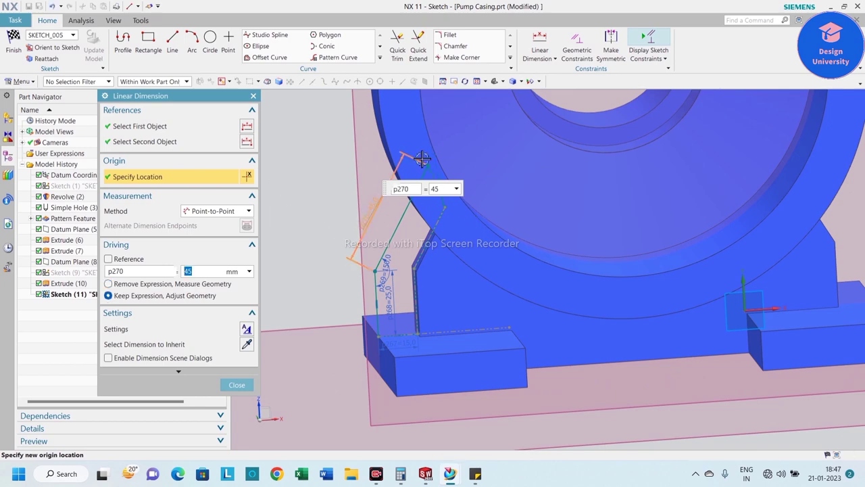
scroll(422, 158, "up", 2)
left_click(236, 384)
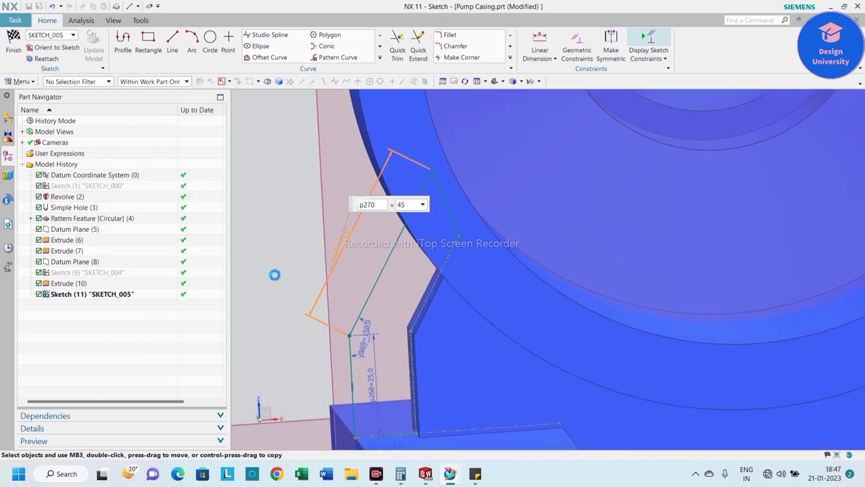
mouse_move(275, 274)
middle_mouse_down()
mouse_move(308, 208)
mouse_move(347, 212)
mouse_move(347, 226)
mouse_move(338, 227)
mouse_move(352, 233)
middle_mouse_up()
key("shift+F8")
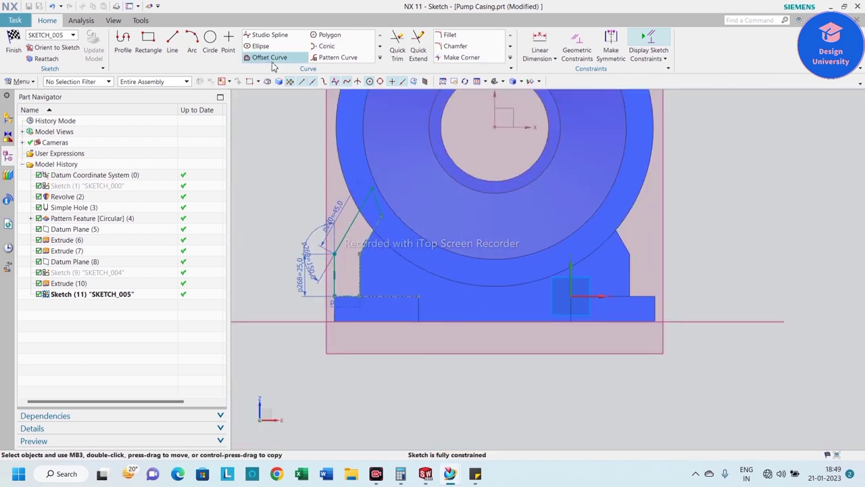
- Mirror the rib lines across the vertical centreline with Mirror Curve, then finish SKETCH_005
left_click(378, 60)
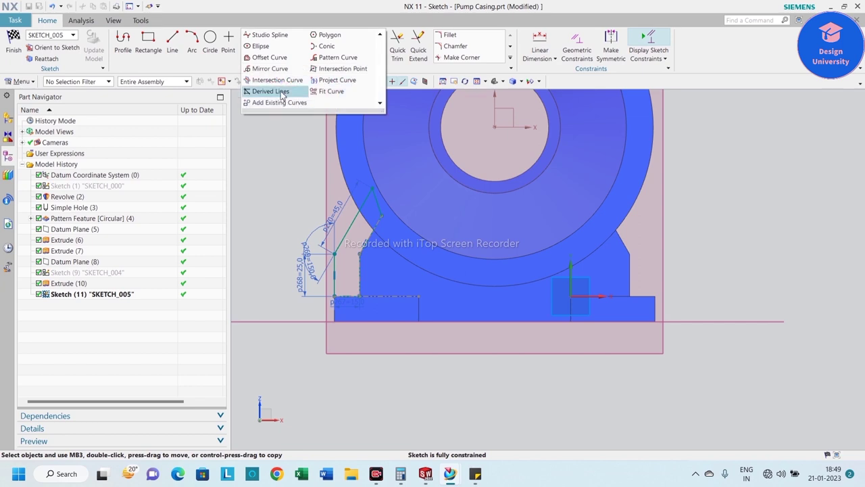
left_click(270, 68)
left_click(223, 166)
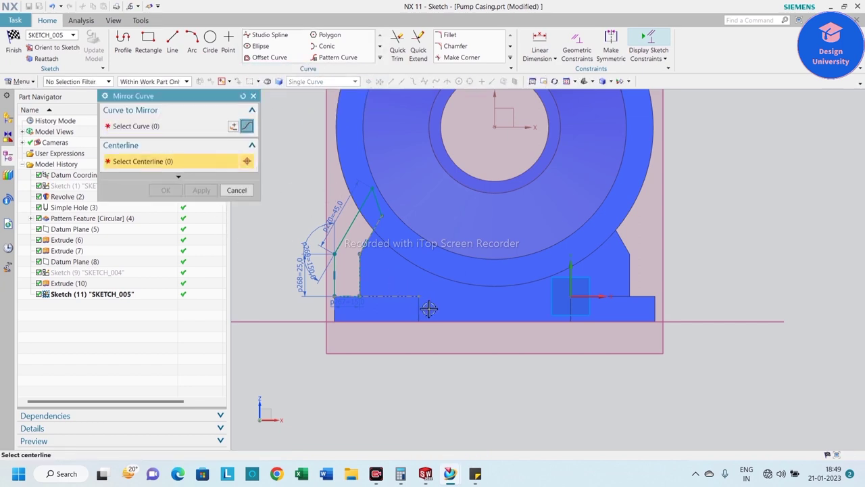
left_click(571, 277)
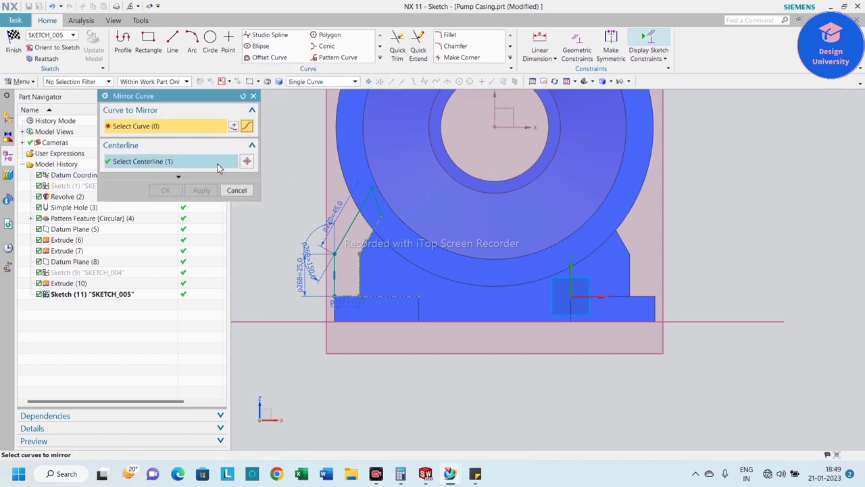
left_click(355, 222)
left_click(382, 206)
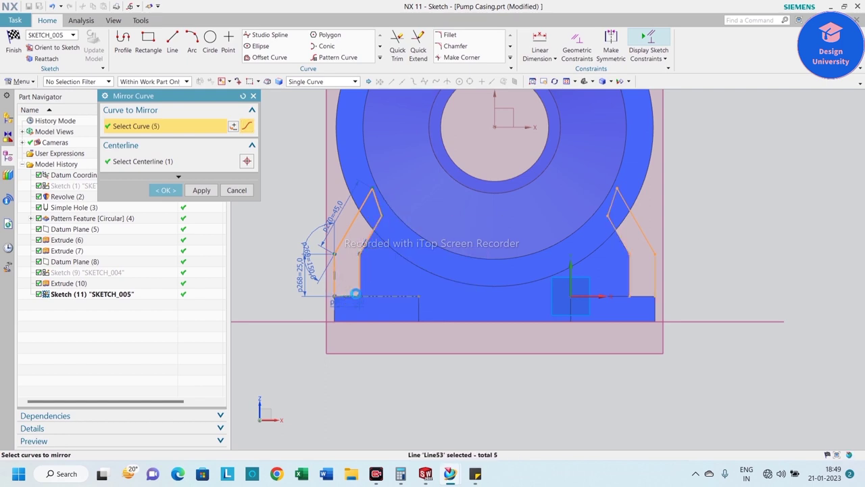
left_click(165, 190)
scroll(431, 289, "down", 1)
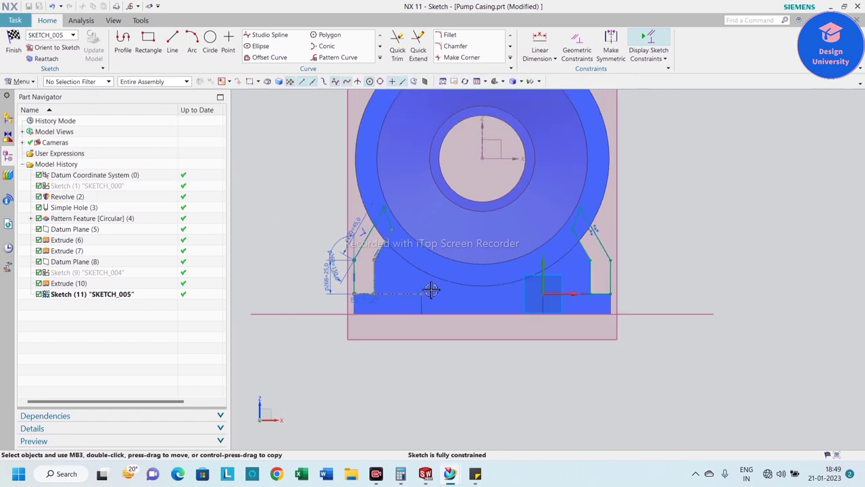
left_click(19, 52)
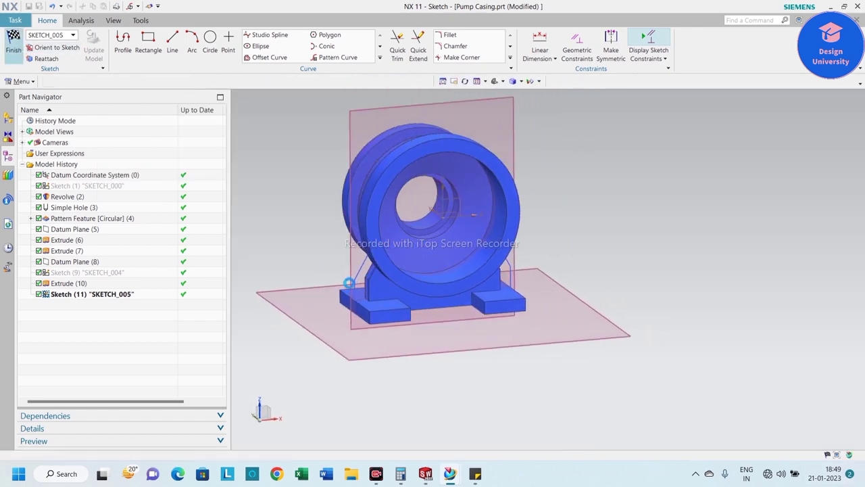
- Extrude the rib profiles with a Symmetric Value of 15 mm, united with the housing body
scroll(352, 309, "up", 3)
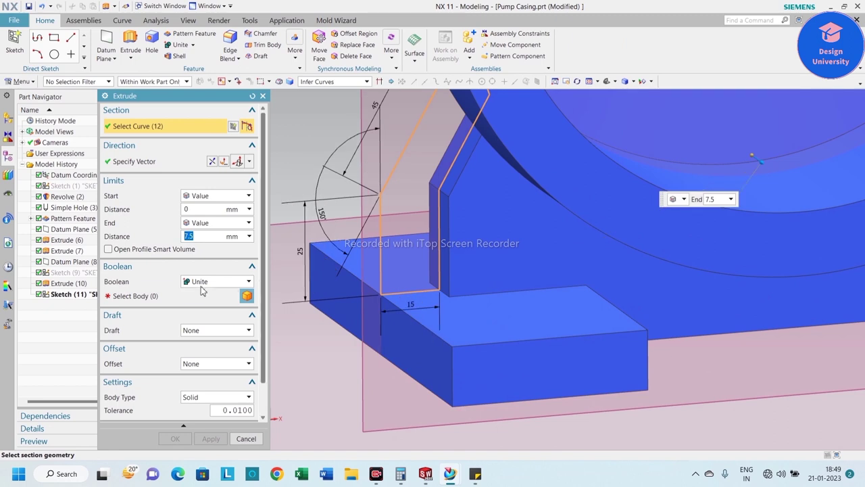
left_click(521, 277)
scroll(646, 329, "down", 3)
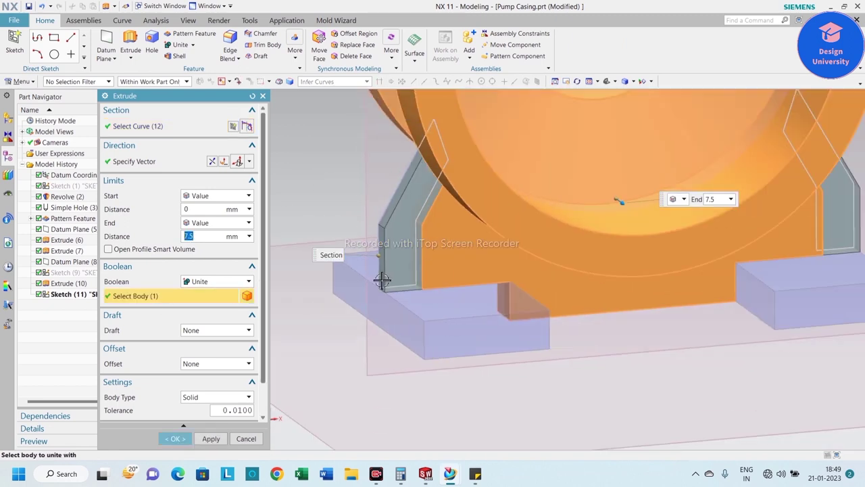
left_click(212, 223)
left_click(216, 246)
type("15")
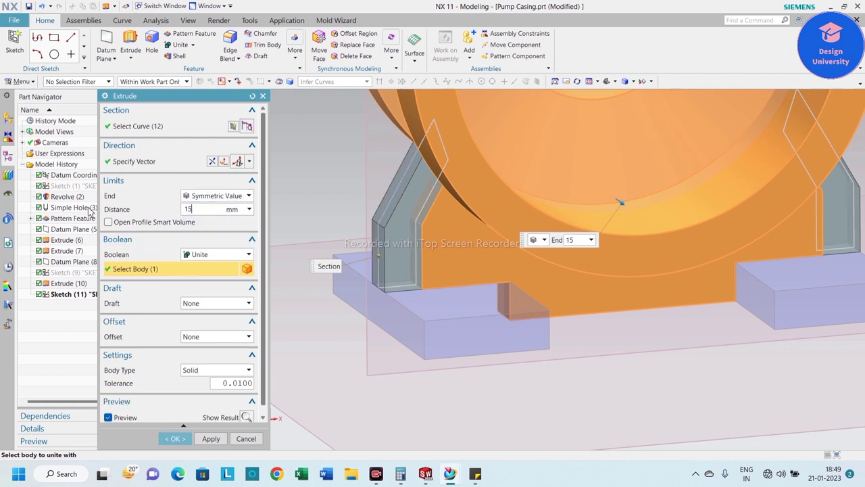
key("Return")
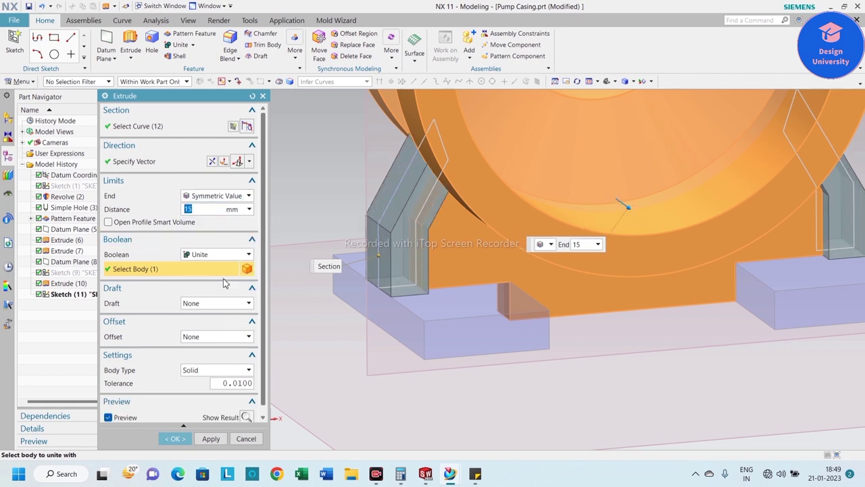
left_click(177, 436)
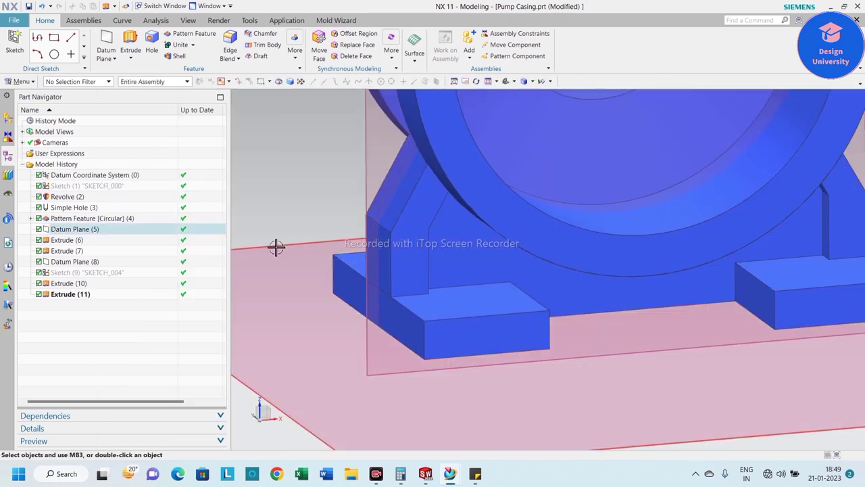
mouse_move(276, 246)
middle_mouse_down()
mouse_move(284, 220)
mouse_move(302, 243)
mouse_move(327, 251)
mouse_move(319, 246)
mouse_move(512, 257)
middle_mouse_up()
scroll(453, 196, "up", 5)
scroll(452, 196, "down", 3)
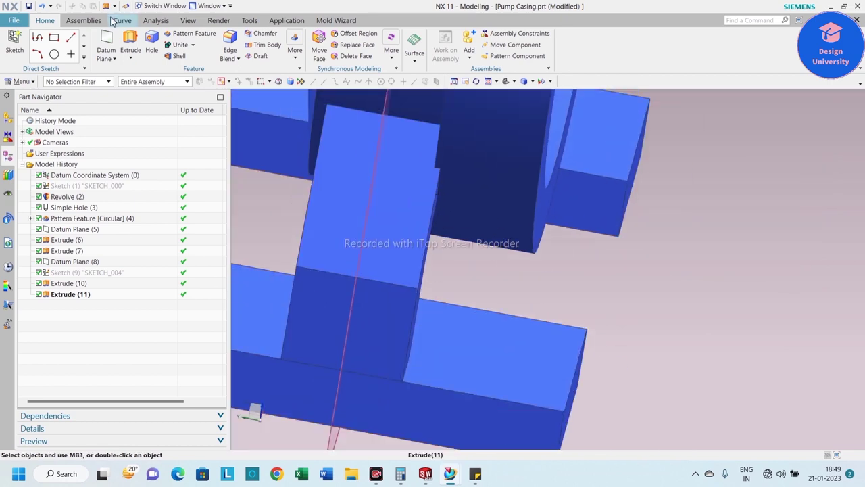
- Measure the distance between the rib face and the casing face, reading 1.4192 mm
left_click(156, 21)
left_click(88, 34)
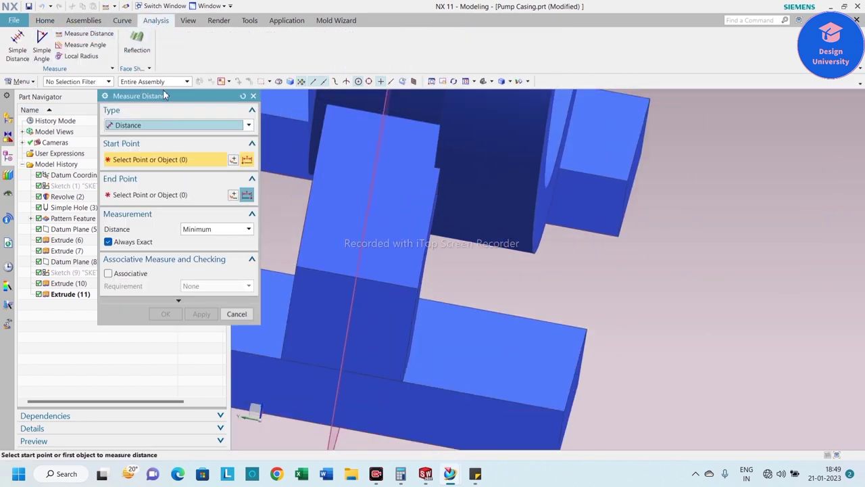
scroll(454, 210, "up", 2)
mouse_move(435, 219)
middle_mouse_down()
mouse_move(375, 185)
mouse_move(411, 215)
mouse_move(473, 229)
middle_mouse_up()
left_click(338, 162)
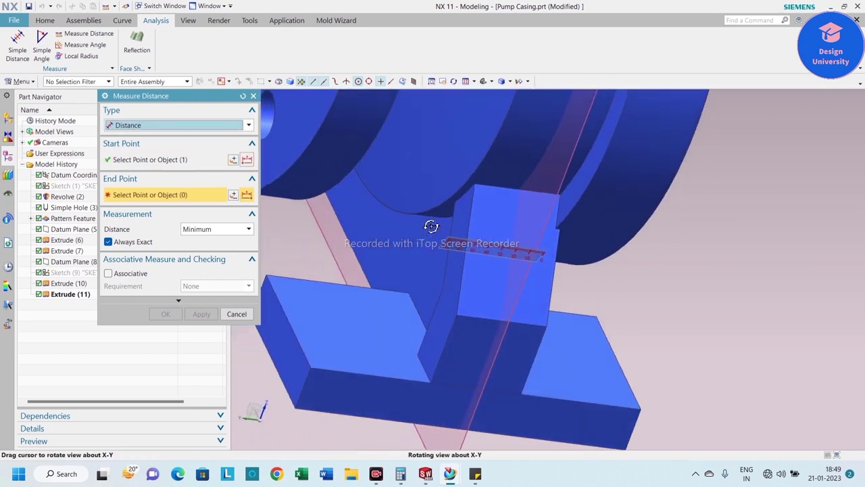
scroll(473, 230, "up", 3)
left_click(501, 232)
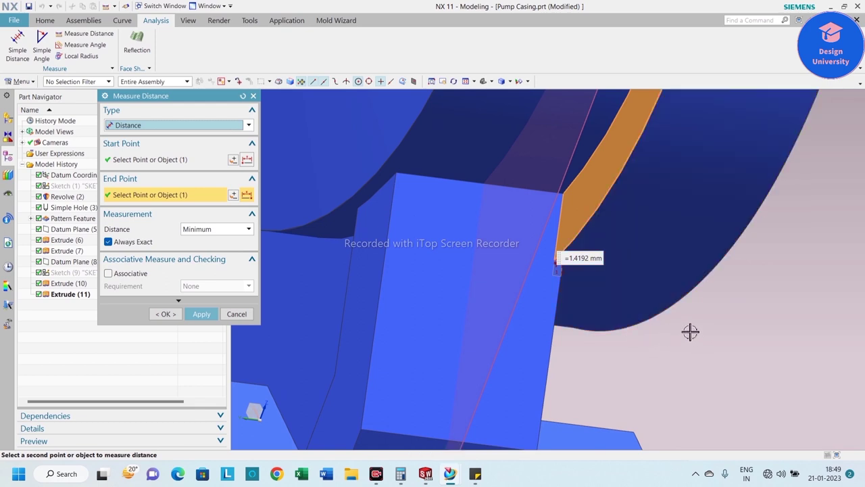
middle_click_drag(690, 331, 665, 325)
scroll(665, 325, "down", 3)
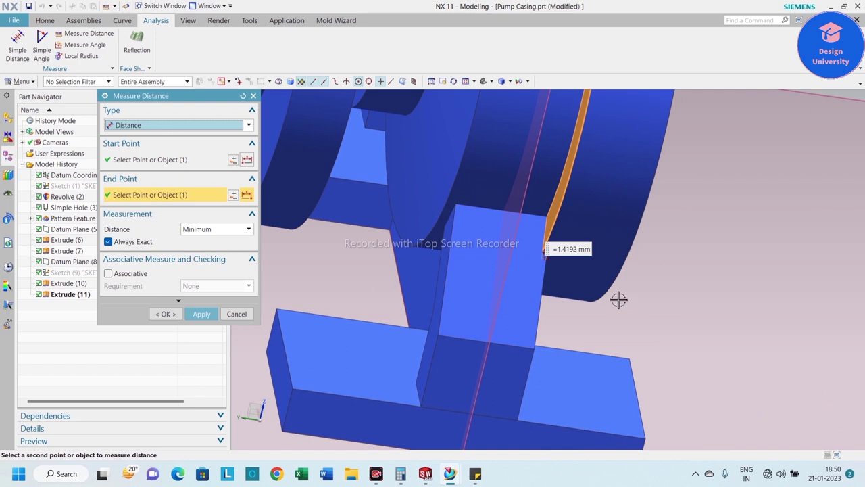
middle_click_drag(619, 299, 610, 297)
scroll(425, 226, "up", 2)
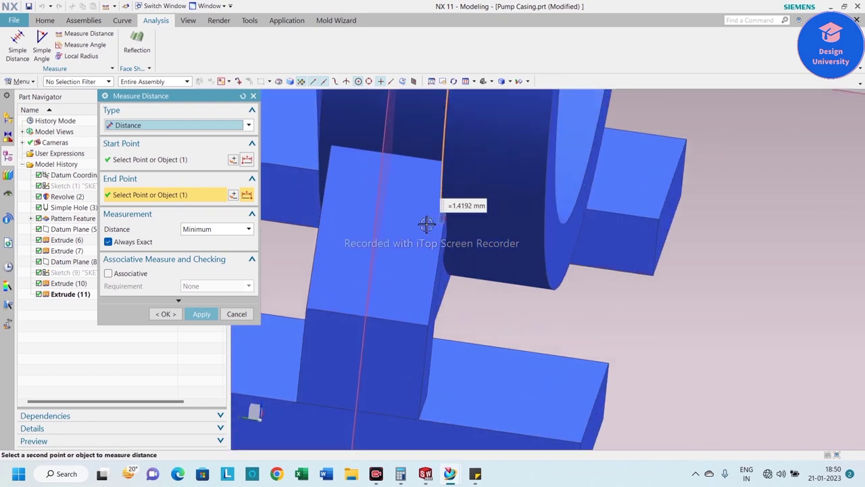
scroll(536, 240, "down", 2)
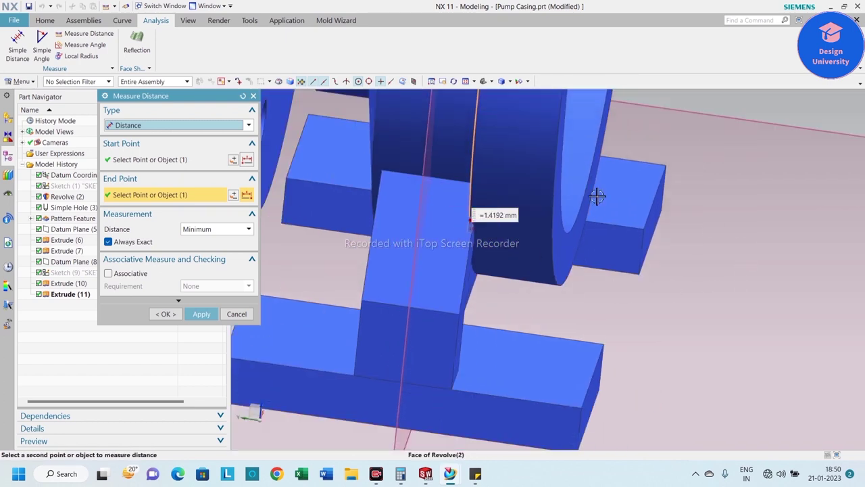
- Close the measurement and reopen Extrude (11) for editing
left_click(236, 313)
middle_click_drag(338, 304, 608, 286)
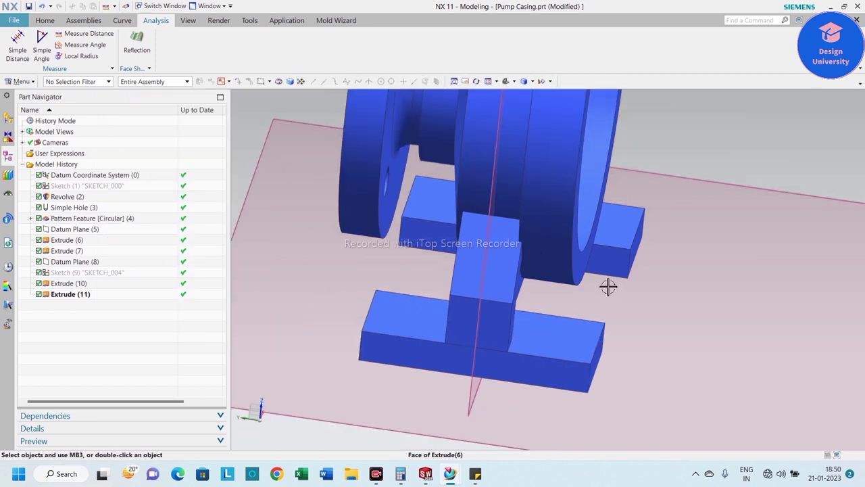
double_click(507, 295)
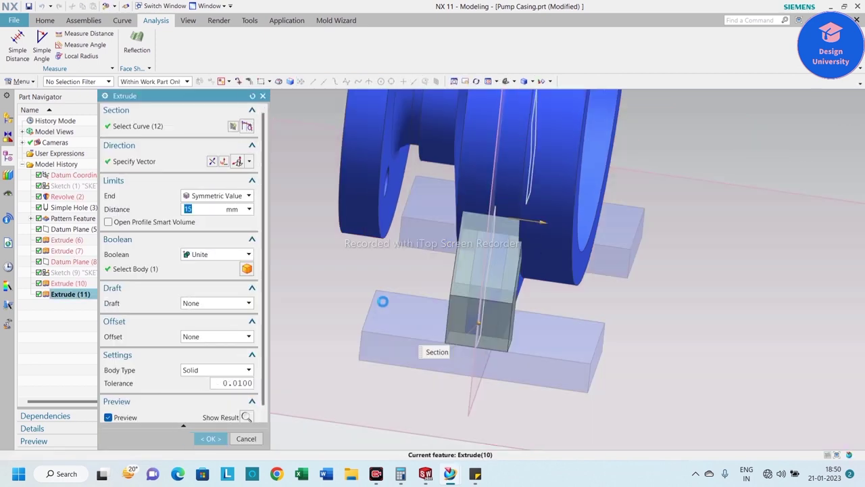
- Change Extrude (11)'s end limit to Value, with start -15 and end 15-1.41 mm
left_click(213, 197)
left_click(210, 205)
type("-1.41")
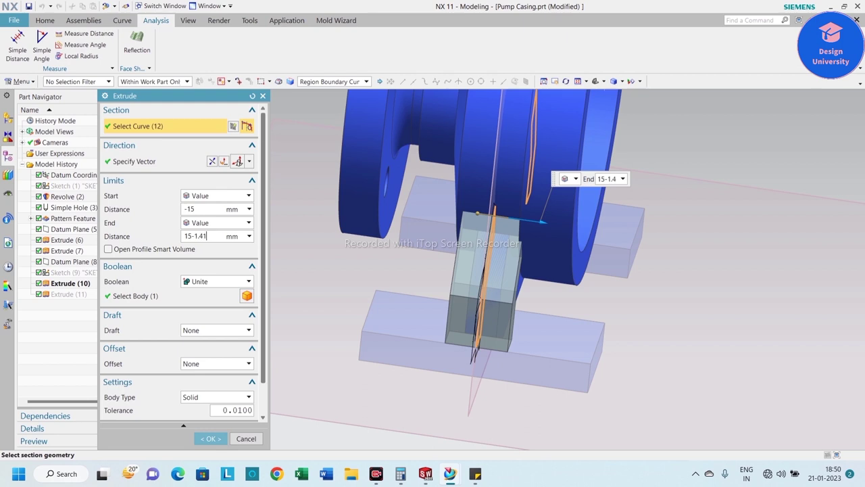
double_click(205, 234)
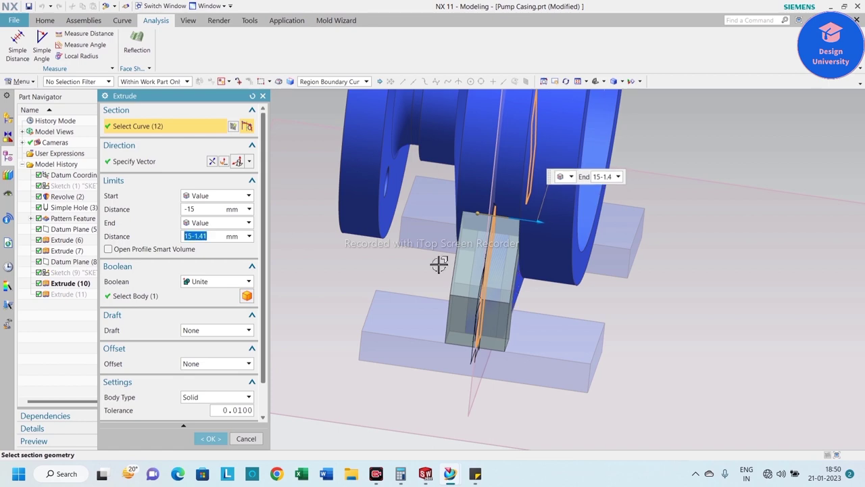
scroll(439, 264, "up", 1)
scroll(446, 250, "up", 1)
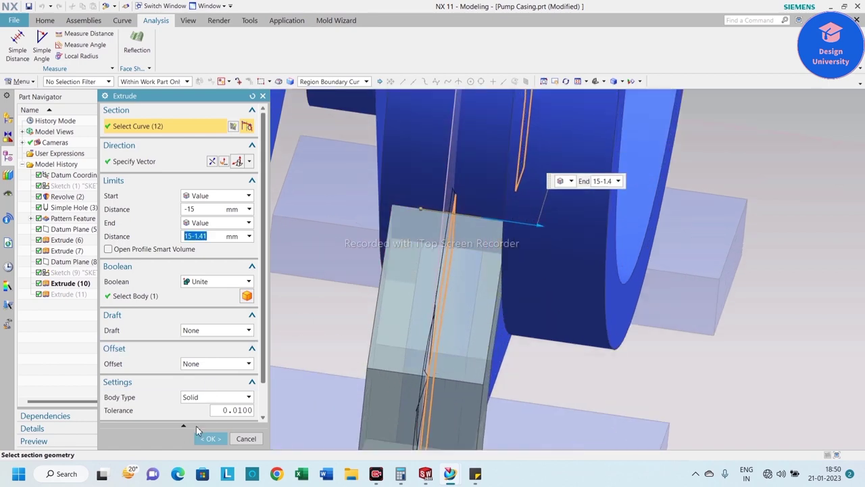
left_click(209, 439)
mouse_move(464, 228)
middle_mouse_down()
mouse_move(582, 304)
mouse_move(602, 290)
mouse_move(564, 279)
mouse_move(558, 251)
mouse_move(550, 286)
mouse_move(504, 293)
middle_mouse_up()
scroll(280, 261, "down", 3)
mouse_move(280, 261)
middle_mouse_down()
mouse_move(328, 257)
mouse_move(331, 279)
middle_mouse_up()
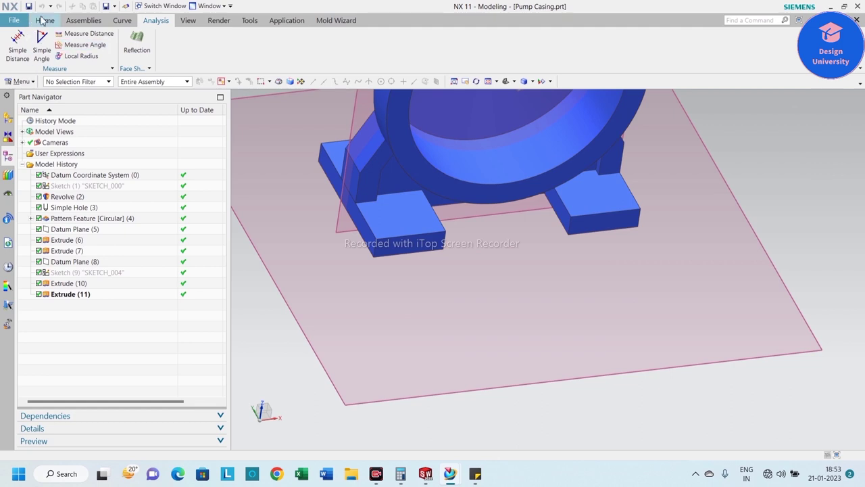
- Start a sketch on the front foot's top face and draw a two-corner rectangle on it
left_click(43, 20)
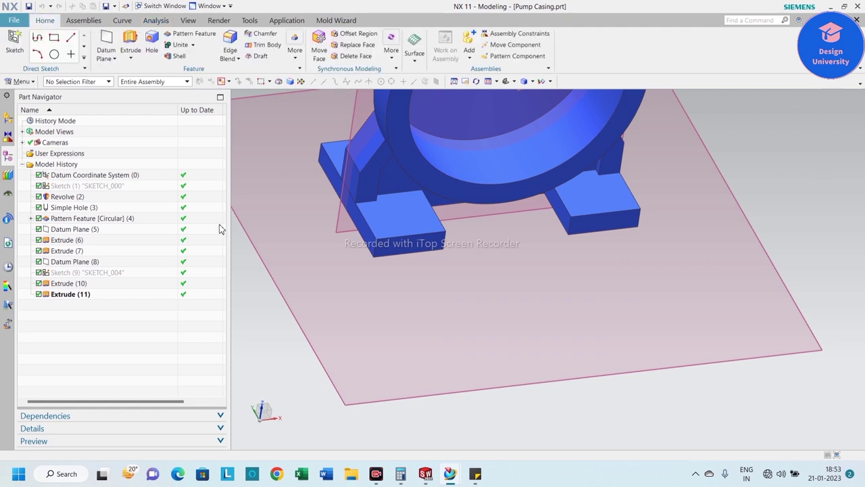
left_click(132, 44)
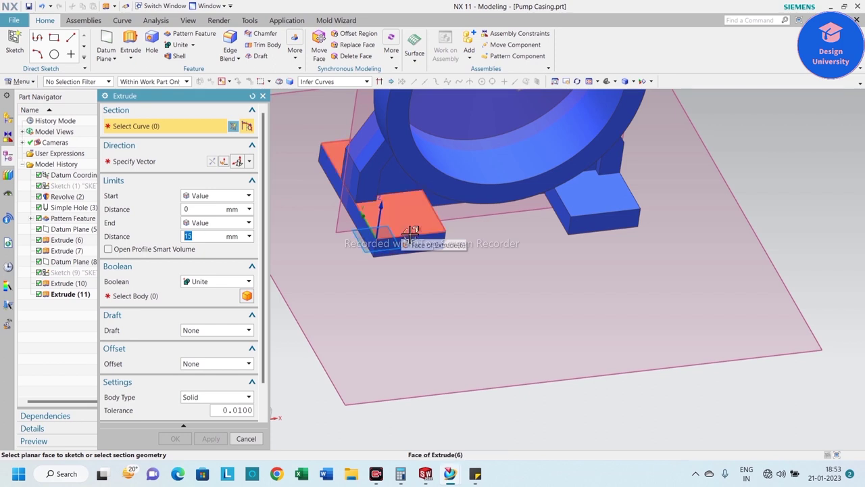
left_click(411, 234)
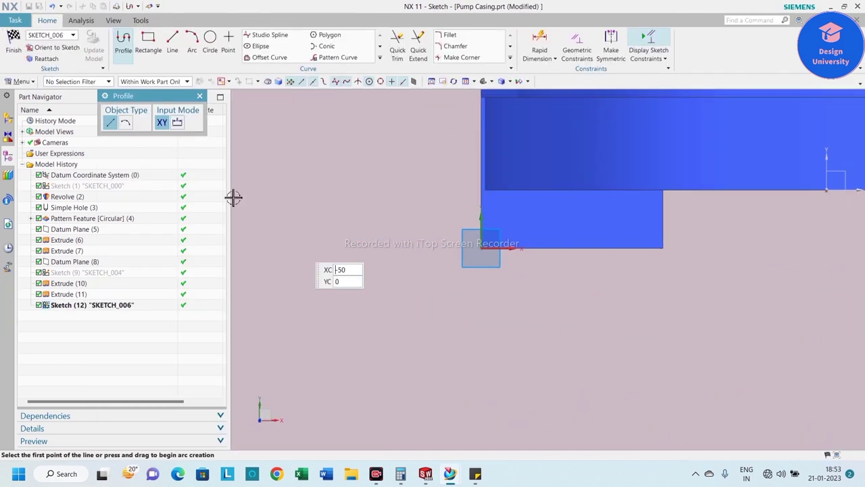
left_click(199, 96)
left_click(148, 42)
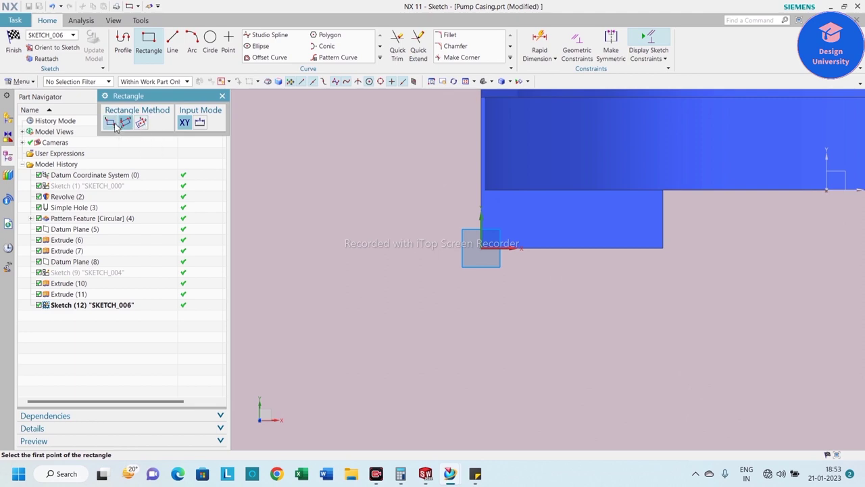
left_click(536, 248)
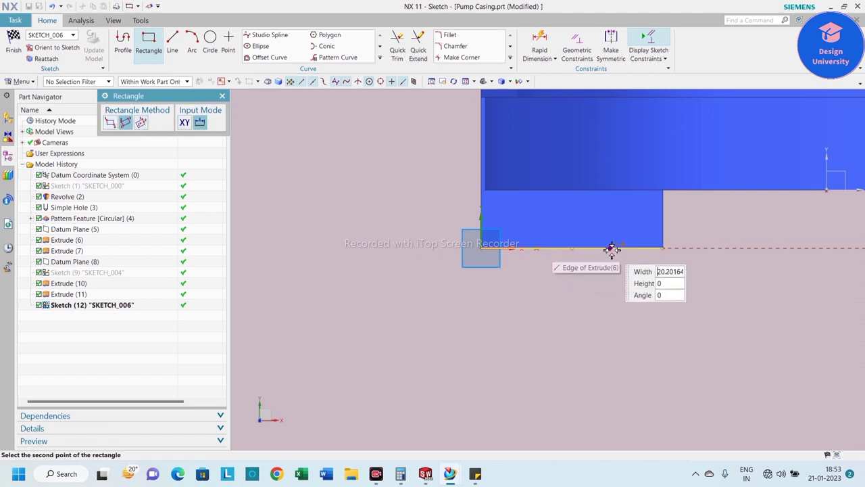
left_click(609, 200)
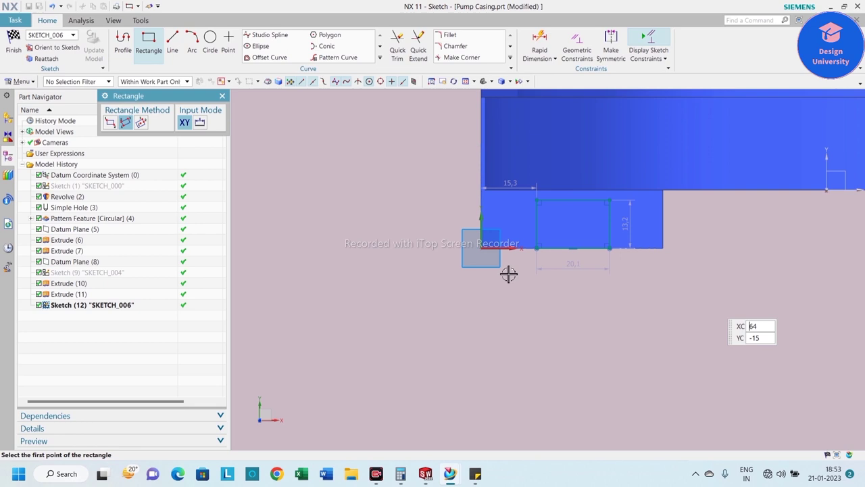
left_click(221, 96)
- Dimension the rectangle: width 16, height 20, and 17 offset from the foot edge
scroll(649, 272, "up", 3)
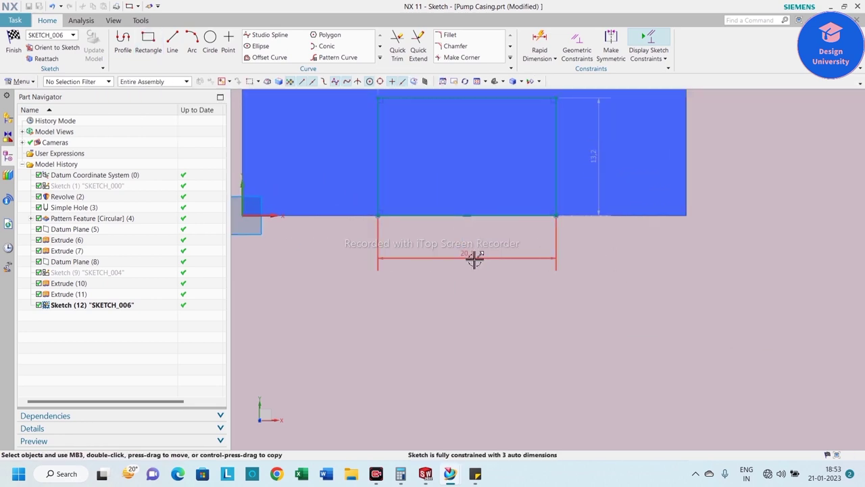
double_click(473, 259)
type("16")
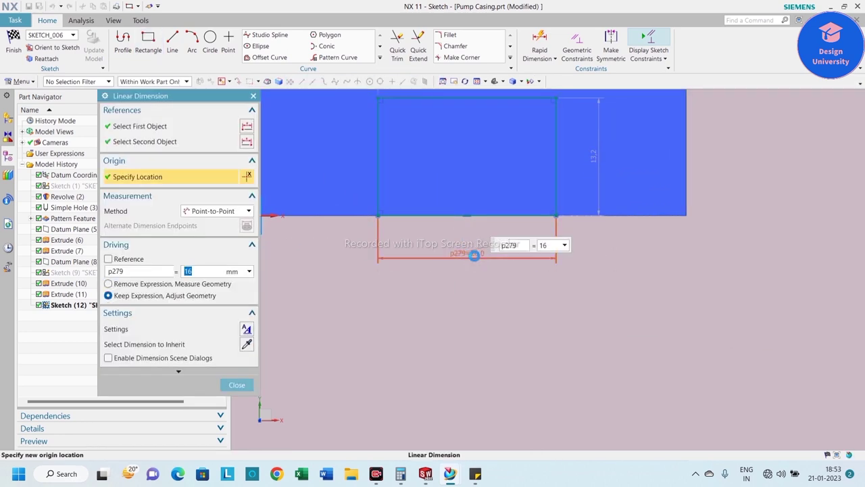
key("Return")
scroll(460, 285, "down", 2)
left_click(413, 283)
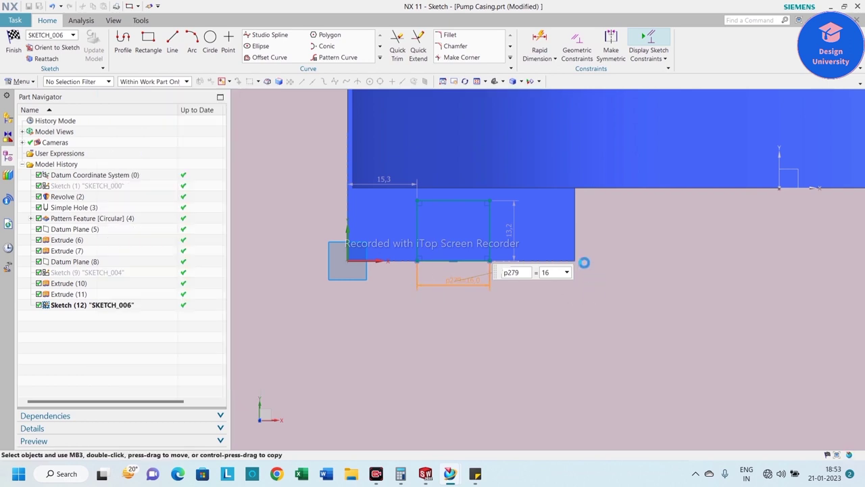
double_click(546, 270)
type("20")
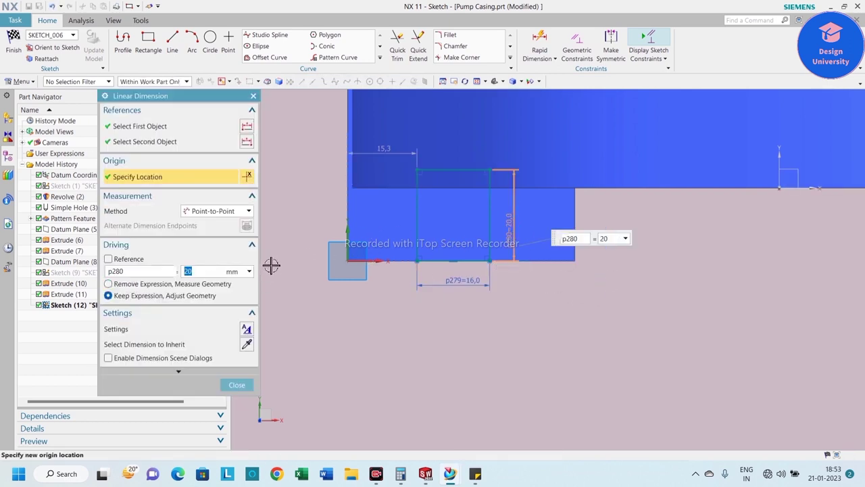
key("Escape")
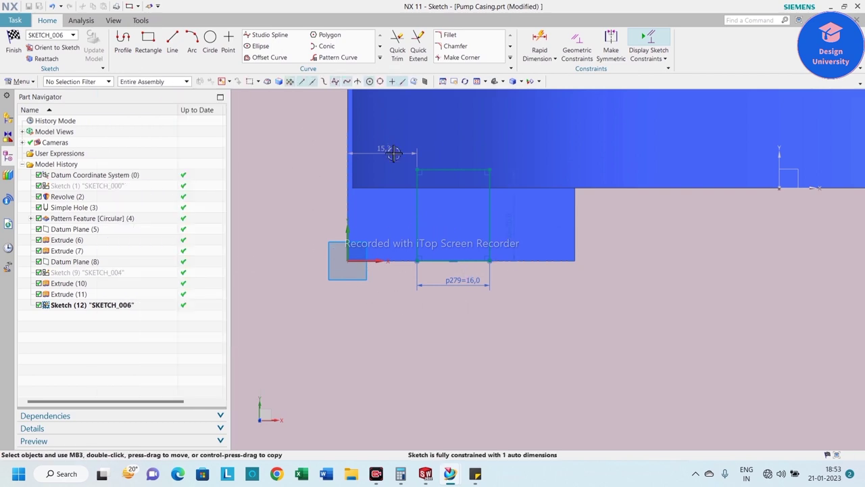
double_click(396, 319)
type("17")
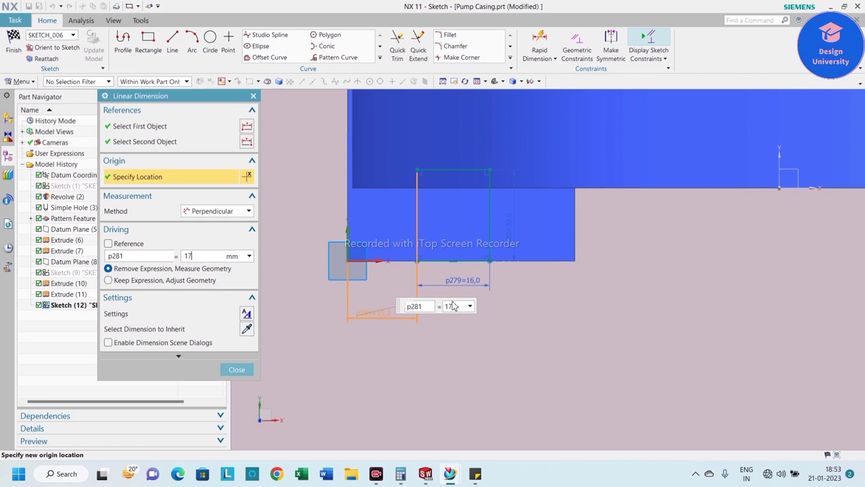
left_click(237, 370)
- Add a semicircular arc across the rectangle's top line endpoints
scroll(450, 203, "up", 1)
scroll(464, 158, "up", 2)
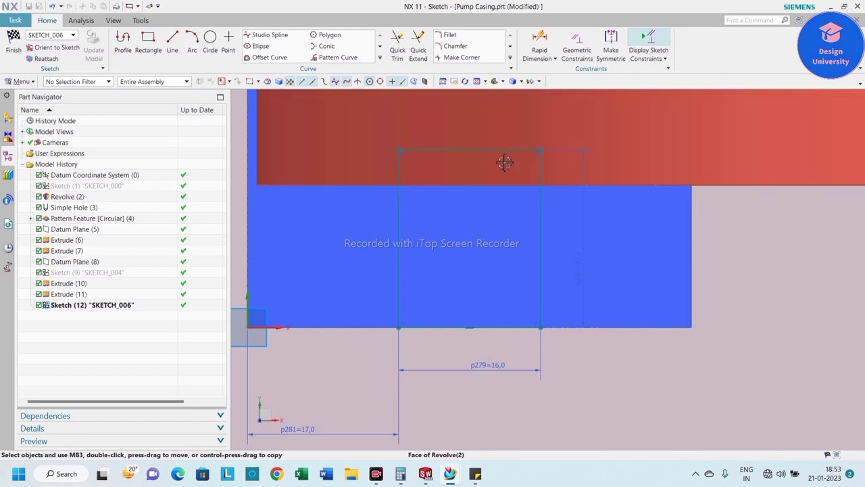
scroll(435, 179, "down", 3)
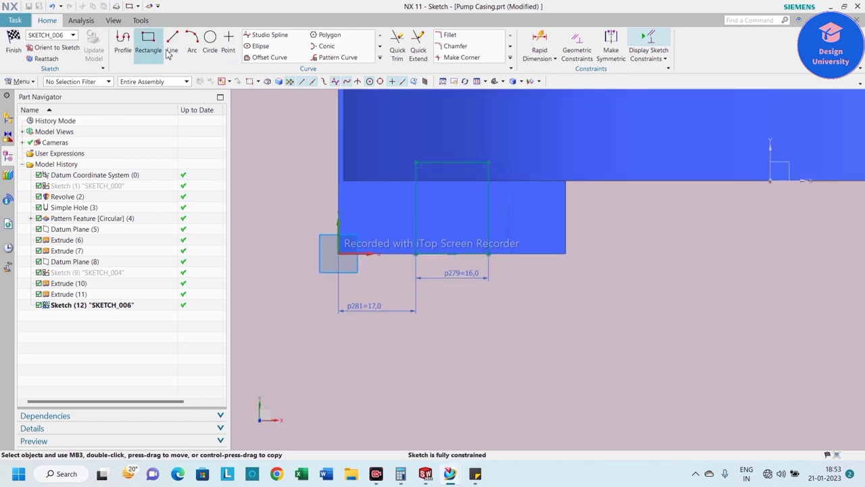
left_click(192, 42)
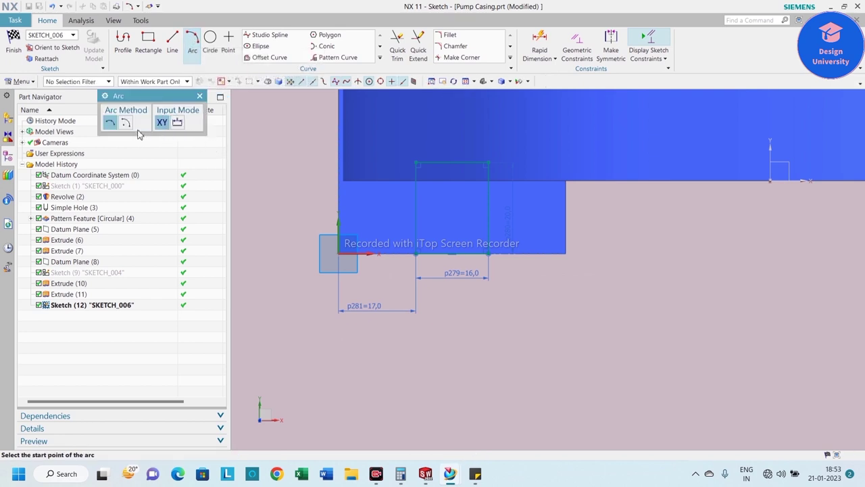
left_click(415, 162)
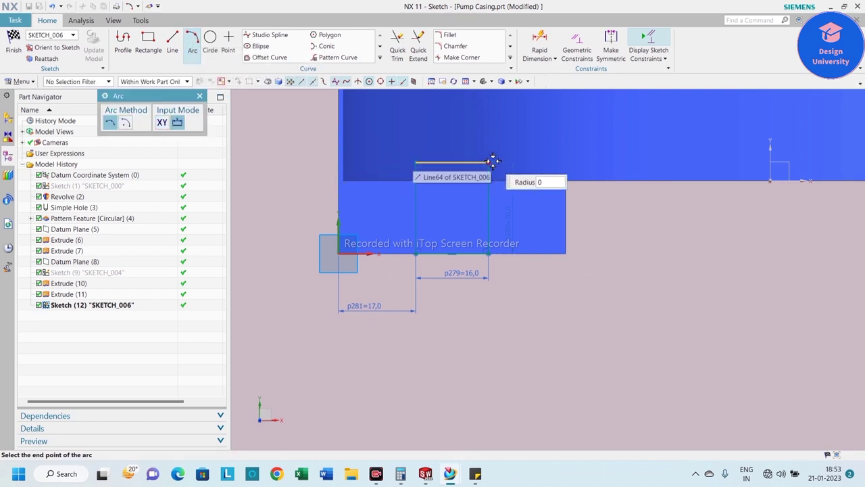
left_click(489, 162)
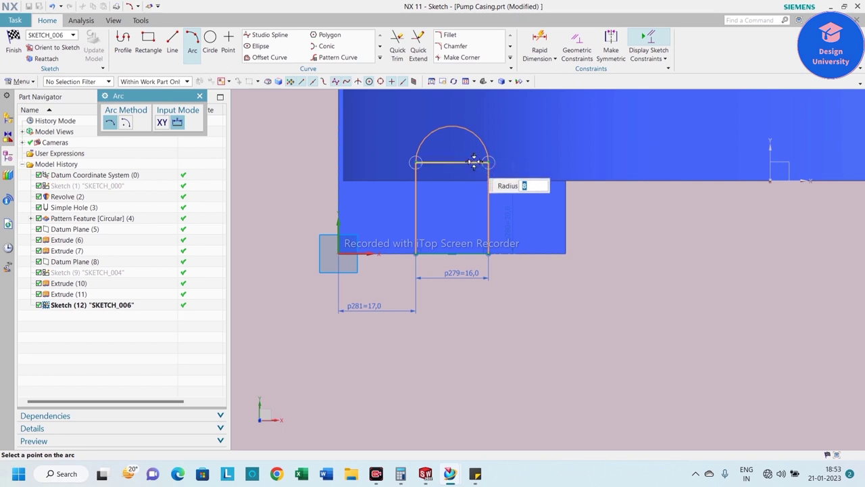
left_click(462, 152)
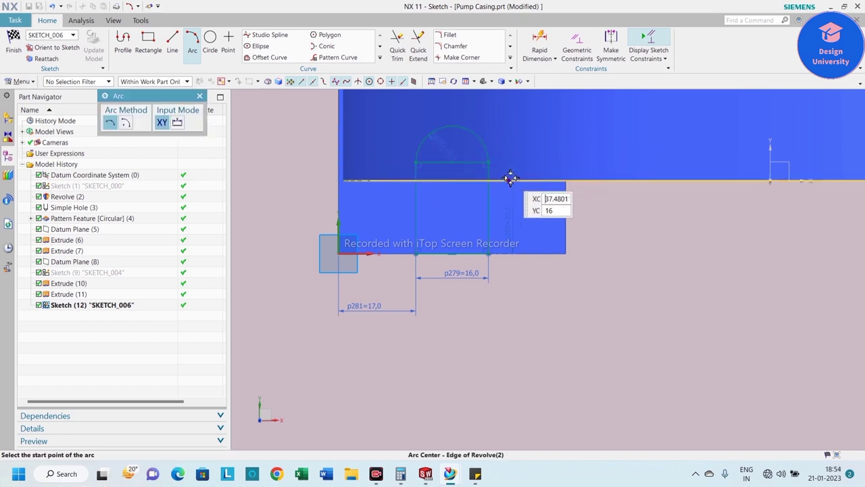
key("Escape")
- Convert the slot's top line into a reference line
scroll(476, 196, "down", 2)
right_click(474, 147)
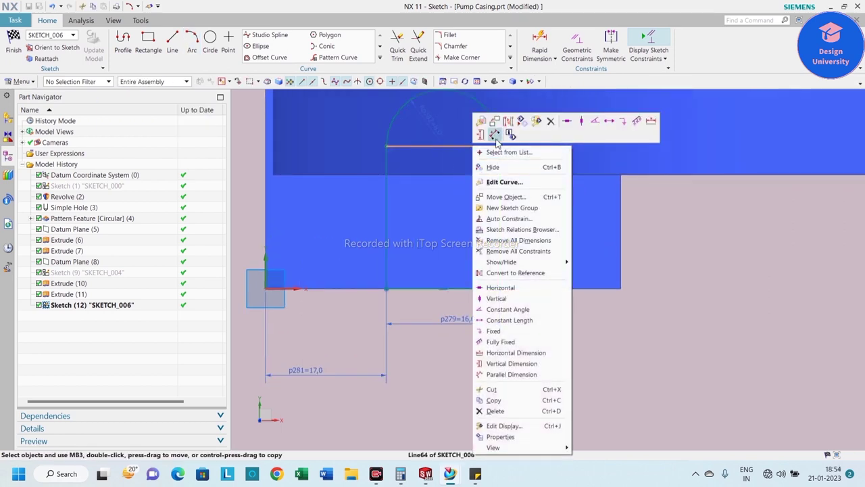
left_click(508, 121)
scroll(426, 257, "up", 2)
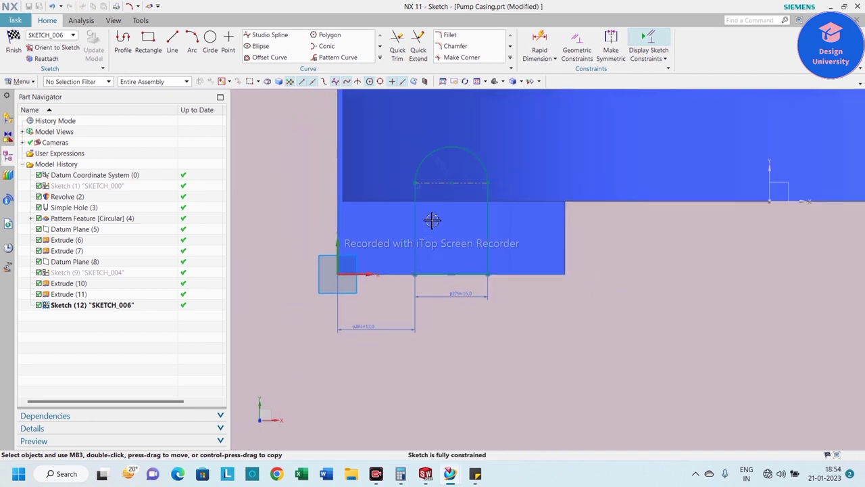
scroll(338, 208, "up", 1)
scroll(365, 219, "up", 1)
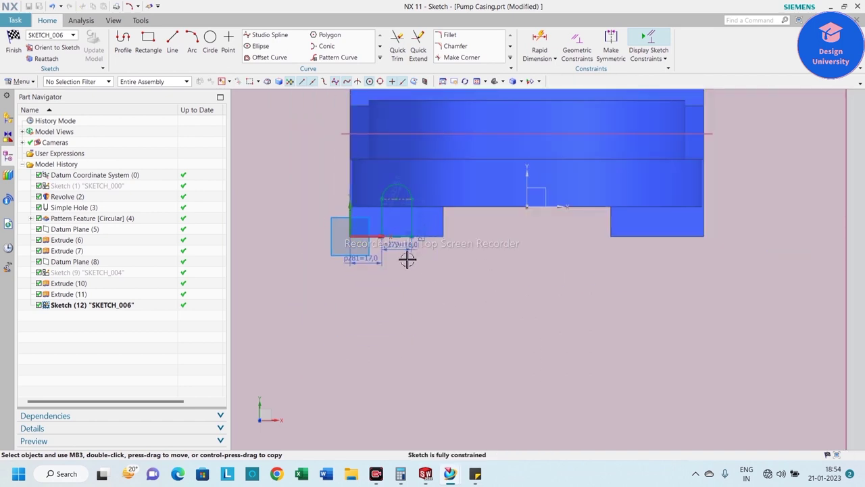
- Extrude the slot profile 15 mm with Subtract on the casing body
left_click(20, 45)
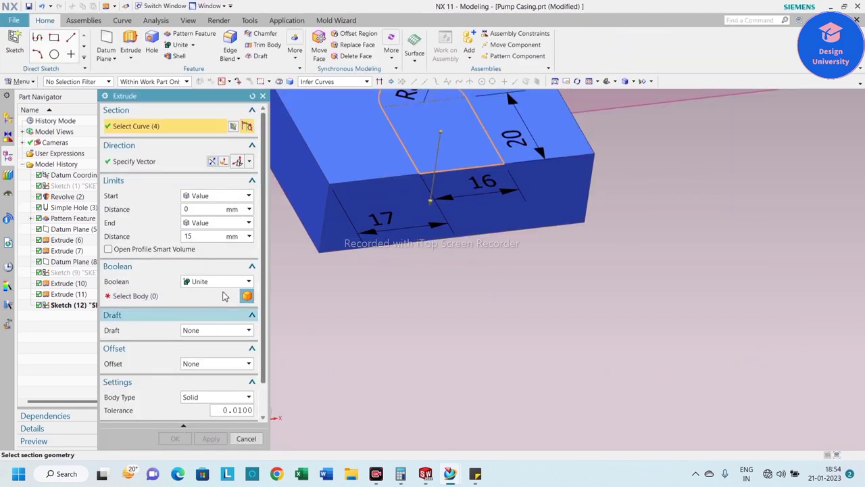
left_click(221, 281)
left_click(203, 313)
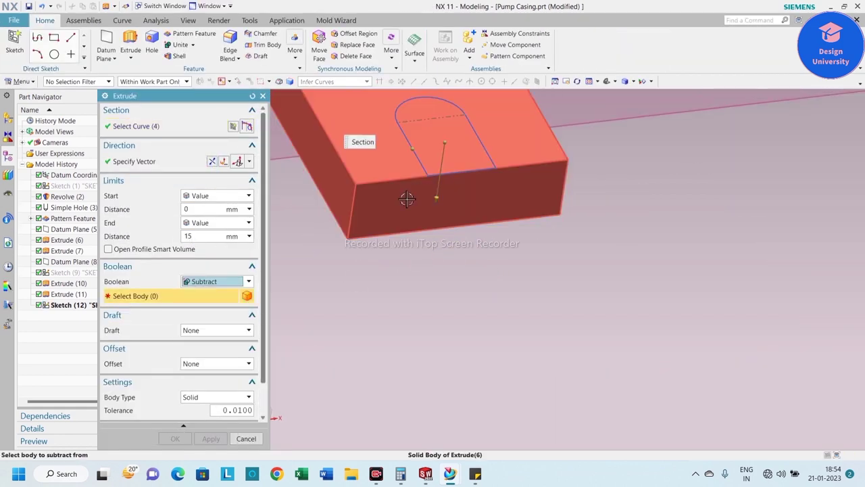
left_click(375, 224)
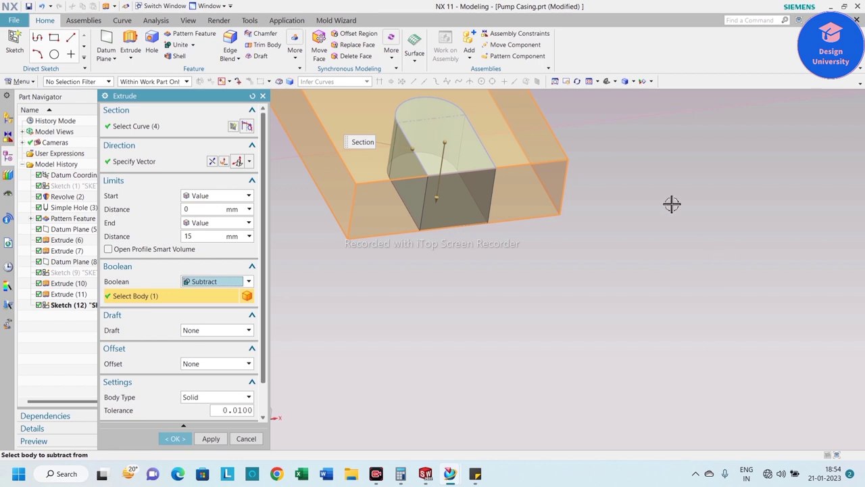
left_click(175, 437)
scroll(322, 266, "up", 3)
scroll(422, 276, "up", 2)
middle_click_drag(422, 276, 425, 295)
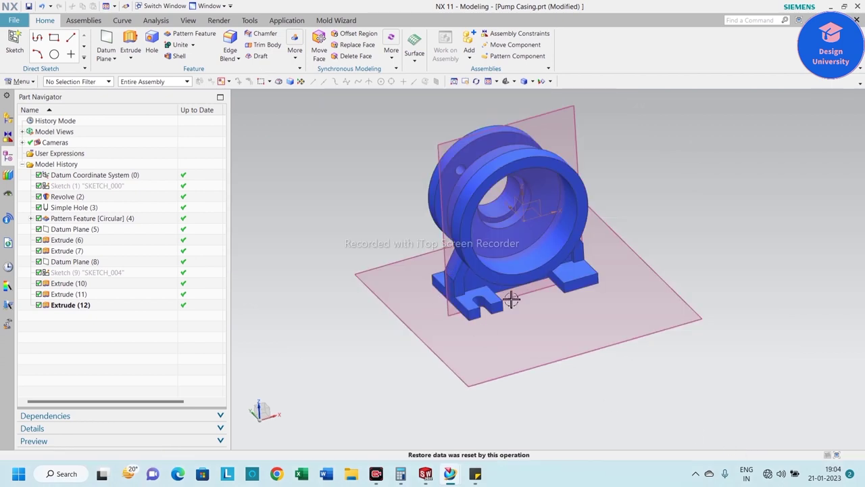
scroll(511, 299, "down", 3)
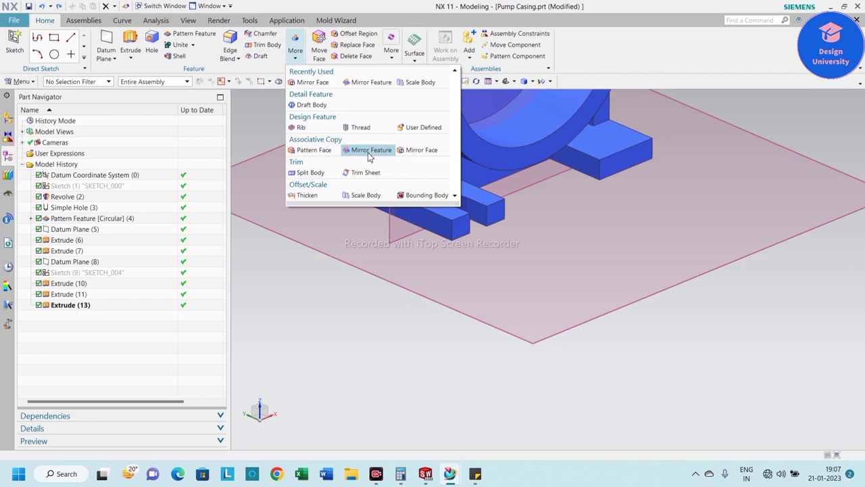
- Mirror the slot extrude across Datum Plane (8) onto the opposite foot
left_click(369, 205)
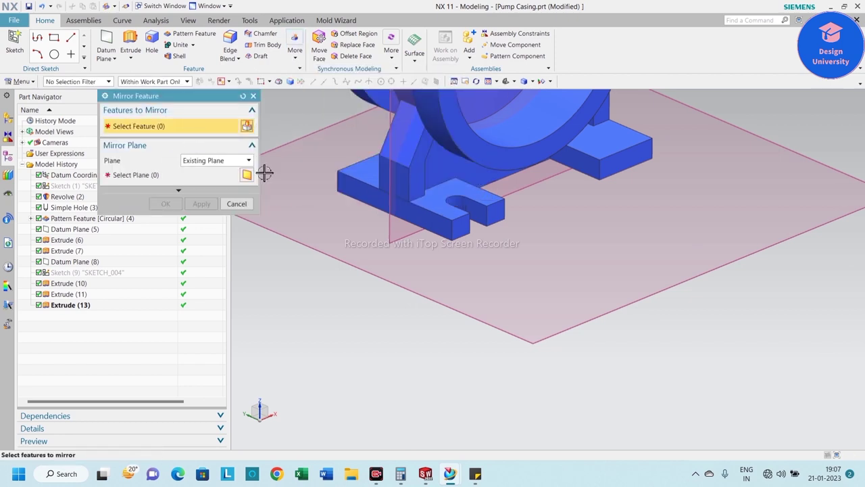
scroll(473, 196, "down", 3)
scroll(466, 205, "down", 2)
left_click(466, 205)
scroll(465, 205, "up", 5)
left_click(130, 175)
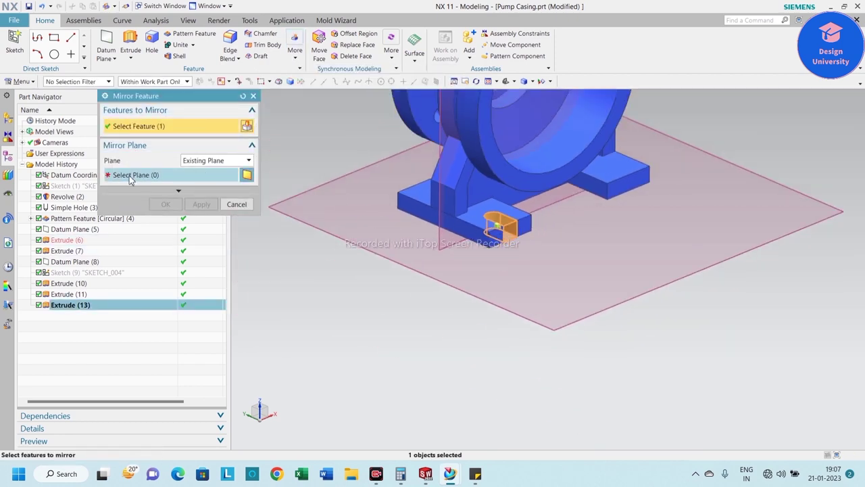
left_click(440, 239)
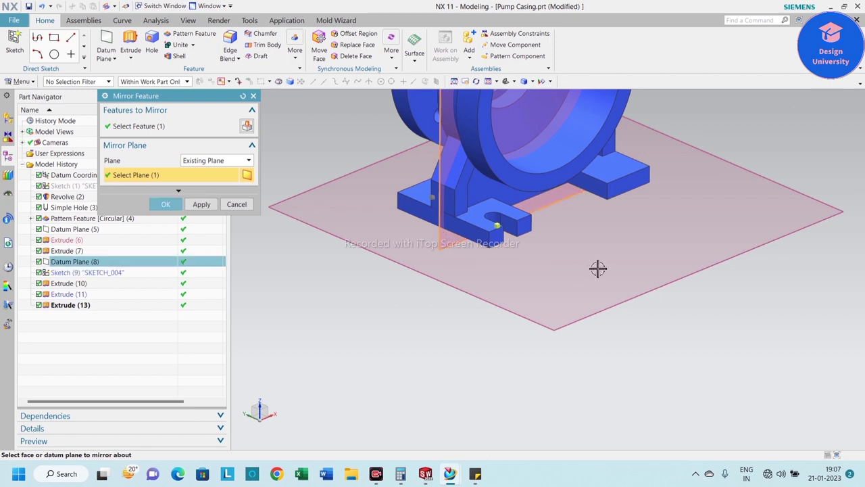
left_click(166, 206)
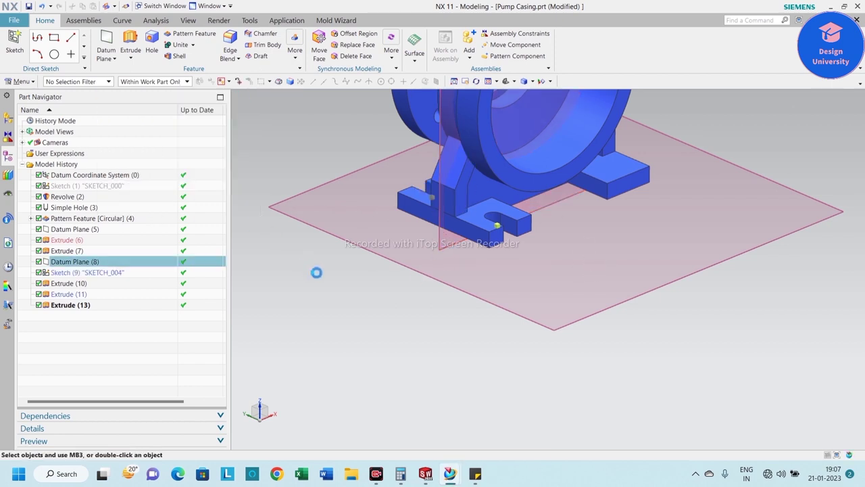
mouse_move(345, 266)
middle_mouse_down()
mouse_move(396, 272)
mouse_move(389, 280)
middle_mouse_up()
scroll(484, 248, "down", 2)
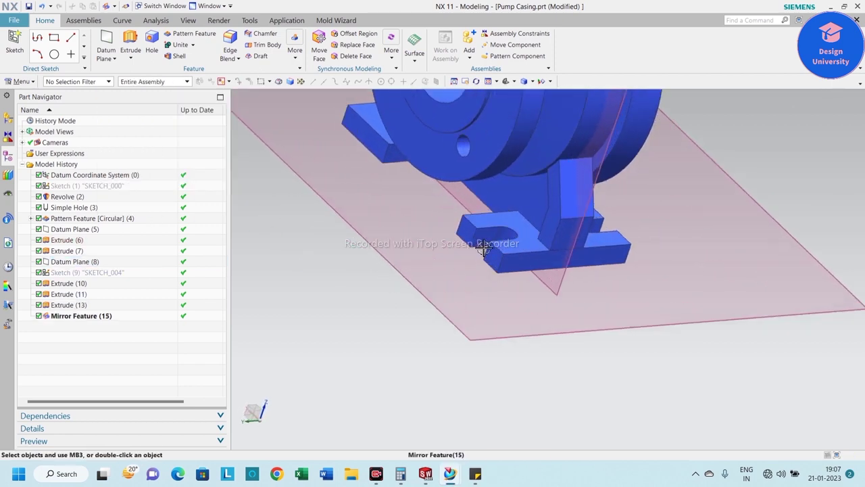
scroll(425, 226, "up", 2)
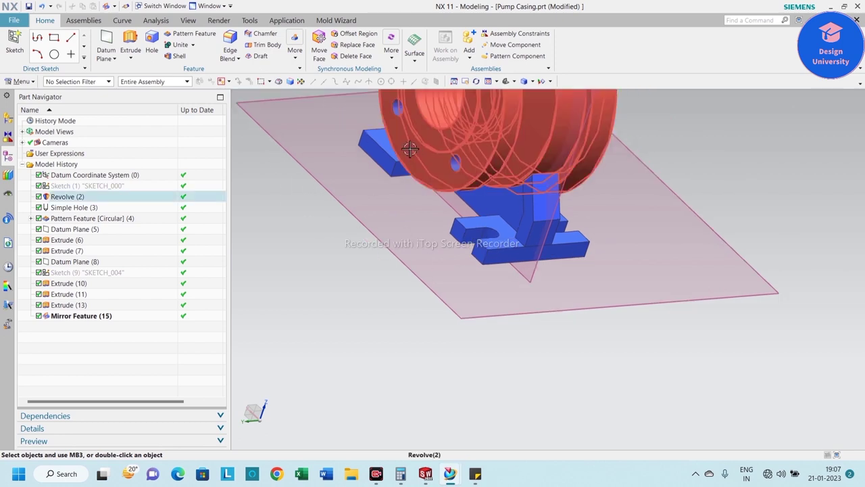
middle_click_drag(304, 178, 293, 169)
scroll(400, 178, "down", 2)
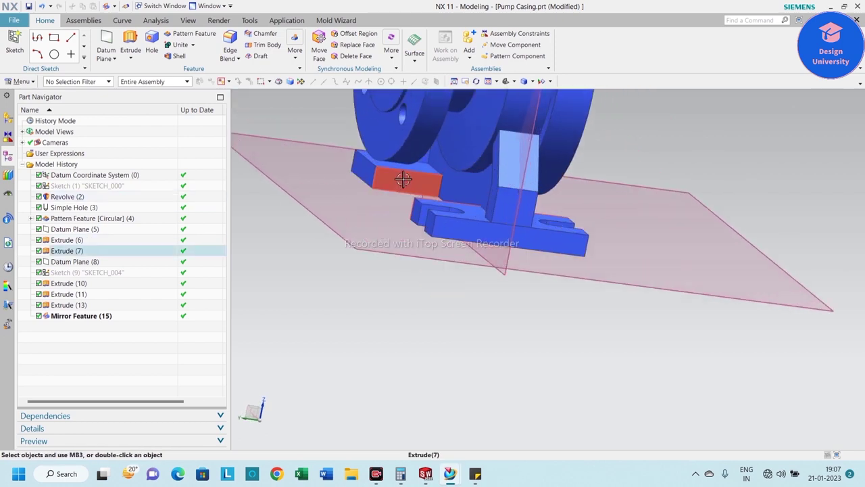
middle_click_drag(380, 194, 372, 199)
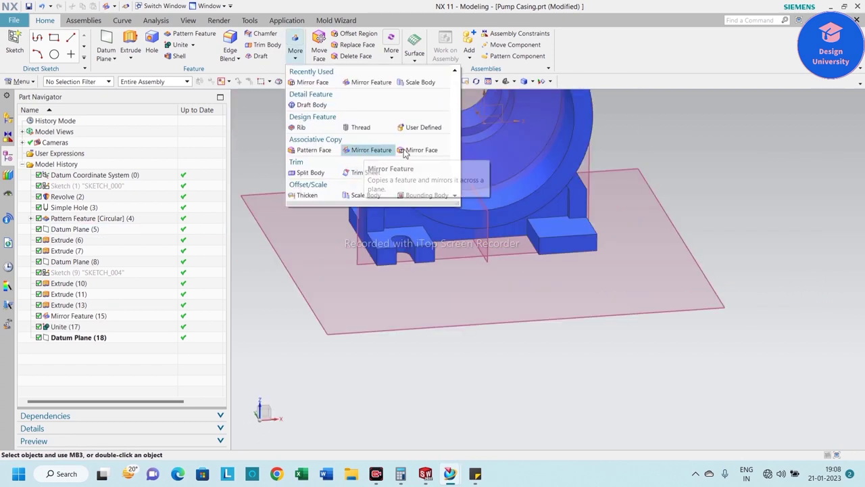
- Start Mirror Face and select the six notch and slot faces on one mounting foot
left_click(419, 150)
scroll(447, 198, "down", 3)
scroll(447, 198, "down", 2)
left_click(492, 111)
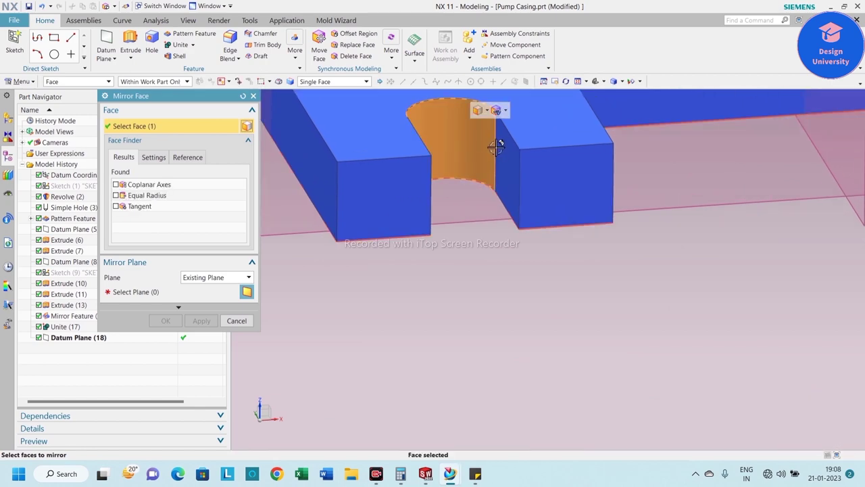
left_click(506, 158)
middle_click_drag(467, 265, 434, 268)
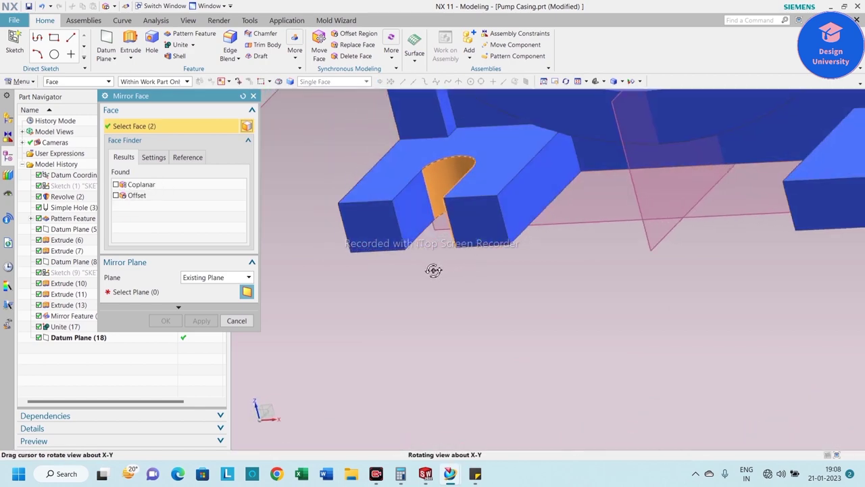
left_click(410, 195)
scroll(374, 299, "up", 3)
middle_click_drag(374, 299, 483, 313)
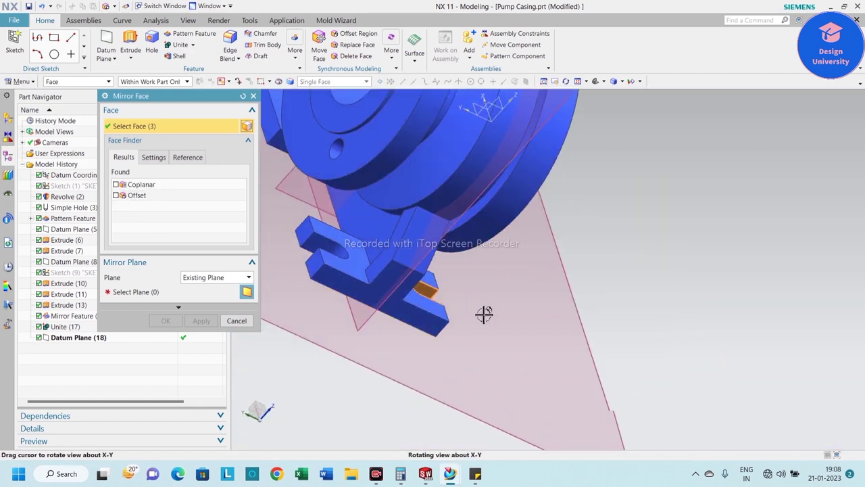
scroll(405, 284, "down", 4)
left_click(367, 265)
left_click(367, 265)
scroll(372, 311, "up", 3)
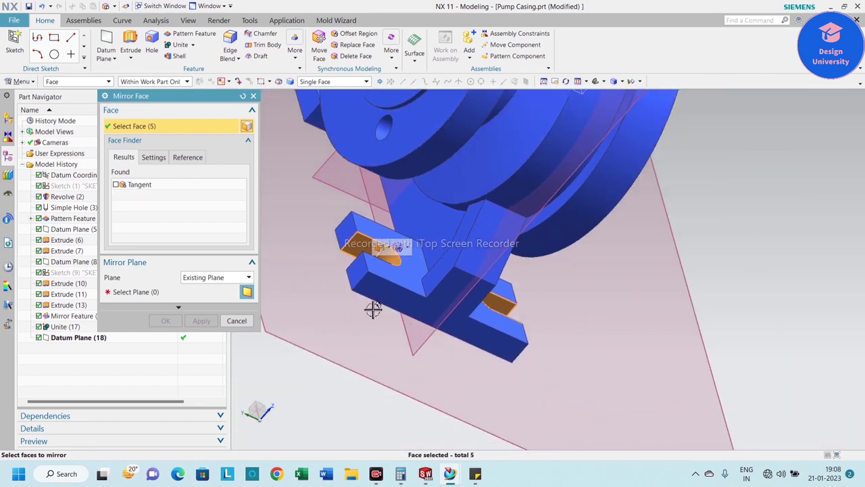
middle_click_drag(372, 311, 367, 353)
scroll(365, 257, "down", 3)
left_click(365, 260)
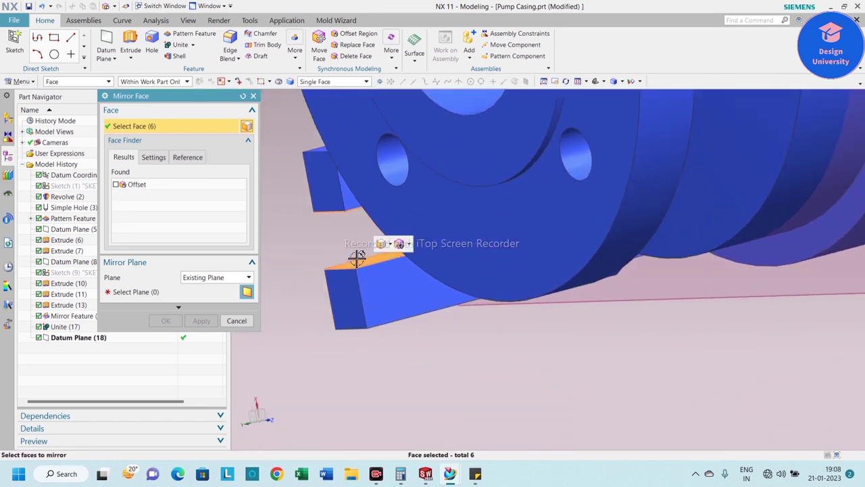
scroll(378, 243, "up", 3)
mouse_move(405, 329)
middle_mouse_down()
mouse_move(362, 266)
mouse_move(321, 265)
middle_mouse_up()
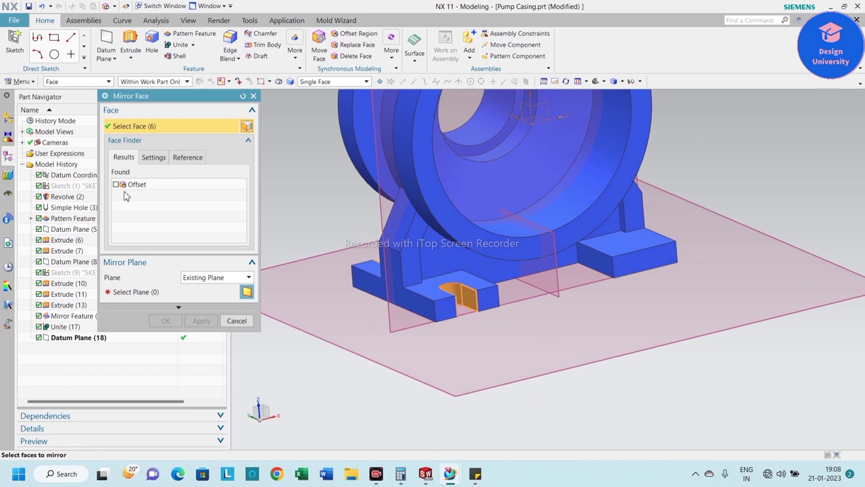
- Mirror the selected slot faces across Datum Plane (18) and inspect the mirrored slot
left_click(156, 291)
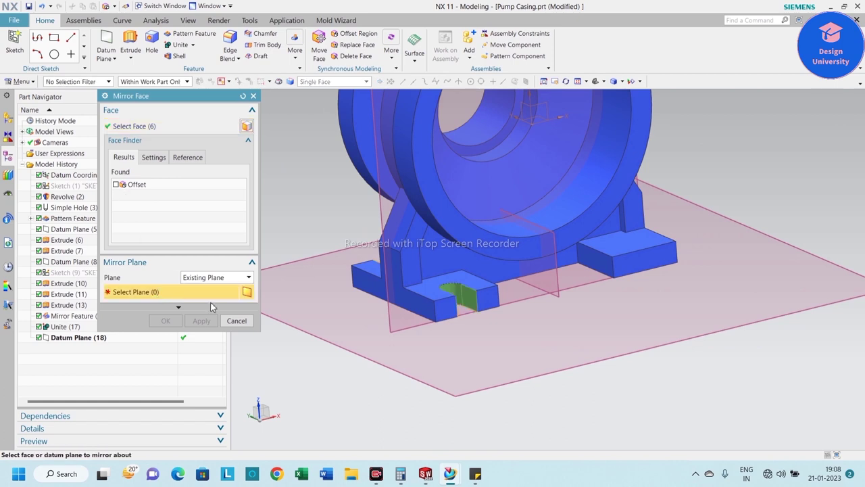
left_click(553, 280)
left_click(167, 321)
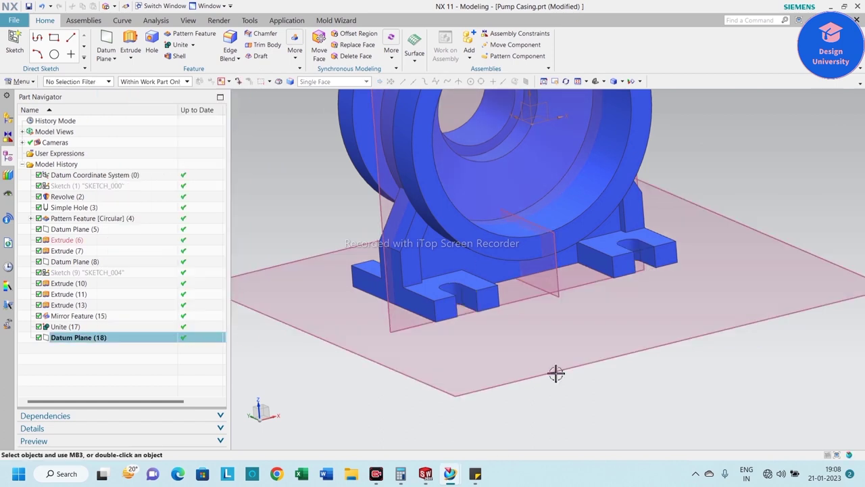
mouse_move(556, 371)
middle_mouse_down()
mouse_move(437, 342)
mouse_move(514, 347)
mouse_move(217, 354)
middle_mouse_up()
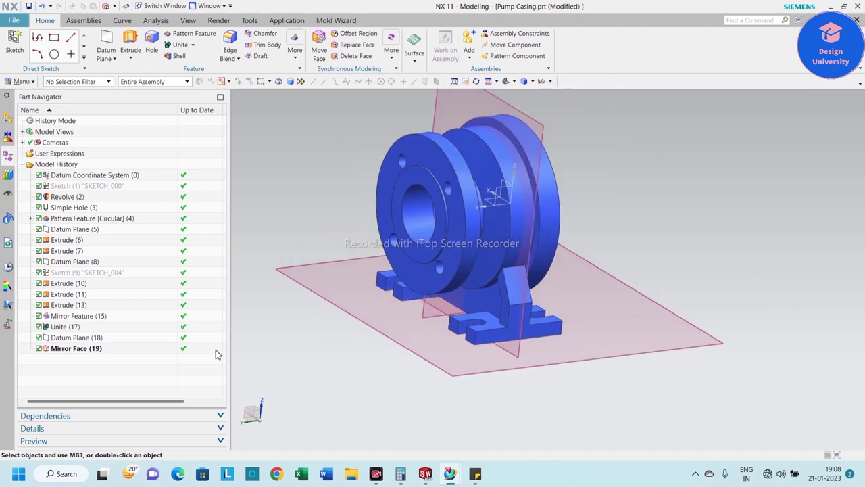
left_click(65, 327)
mouse_move(602, 240)
middle_mouse_down()
mouse_move(653, 265)
mouse_move(555, 264)
mouse_move(595, 274)
middle_mouse_up()
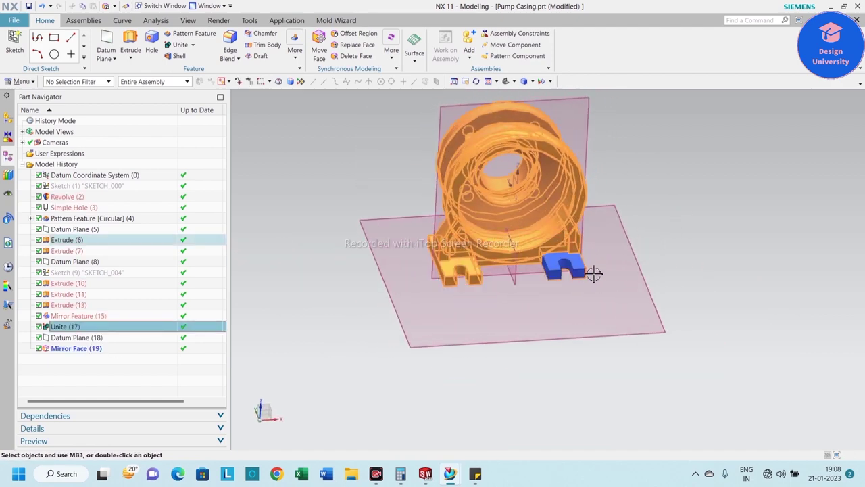
key("Escape")
scroll(488, 315, "up", 5)
scroll(431, 266, "down", 2)
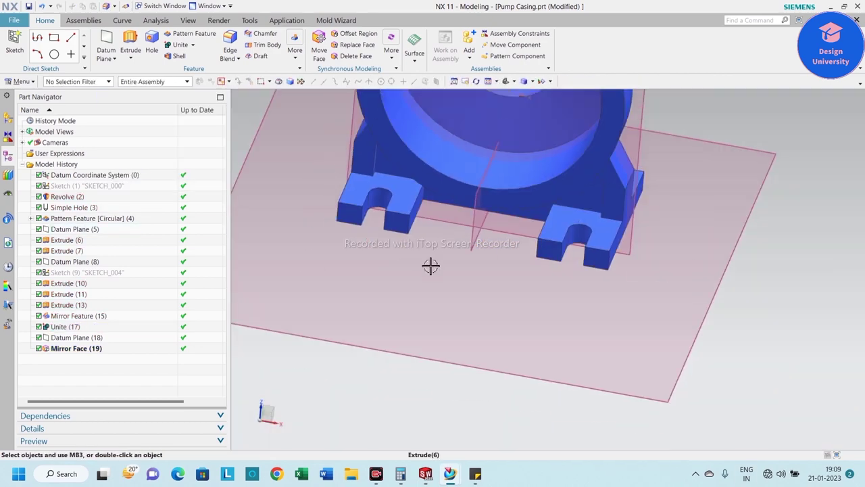
mouse_move(371, 231)
middle_mouse_down()
mouse_move(399, 216)
mouse_move(349, 275)
middle_mouse_up()
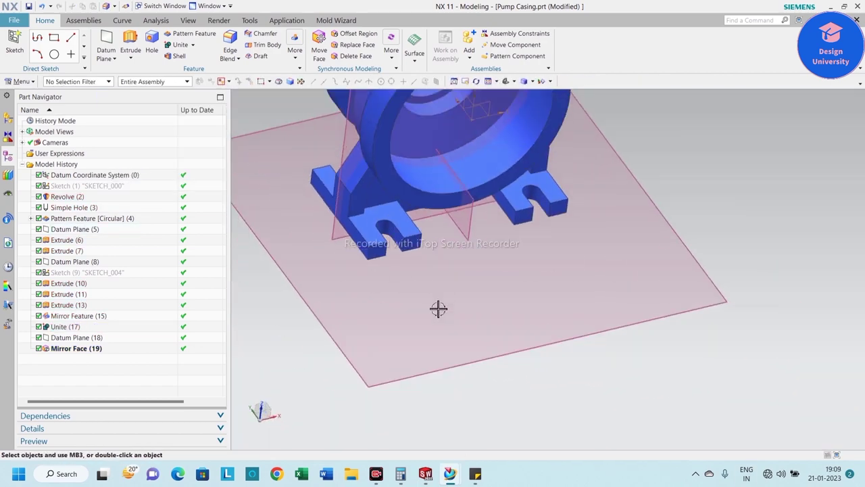
- Blend the eight vertical outer corner edges of the feet with a 10 mm radius
left_click(229, 46)
scroll(376, 253, "up", 5)
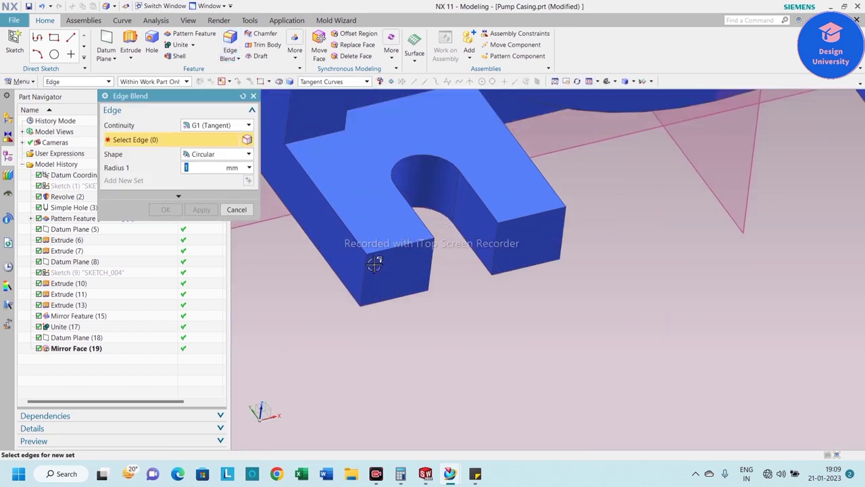
left_click(362, 280)
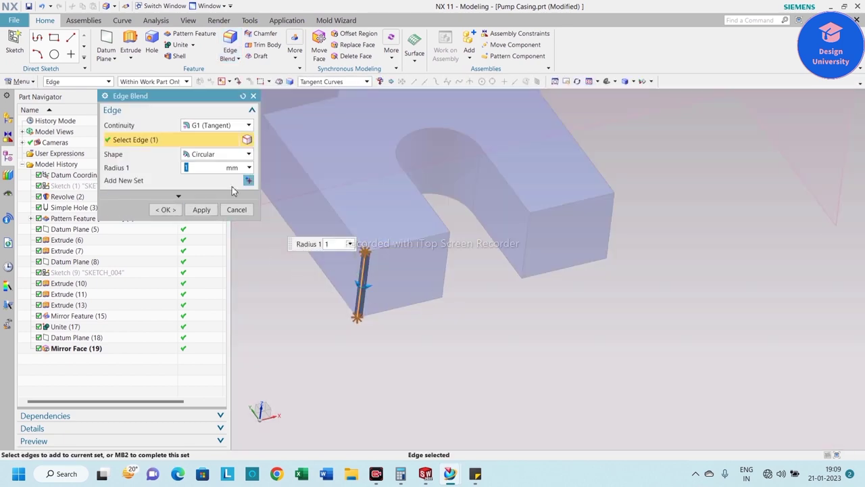
type("10")
key("Return")
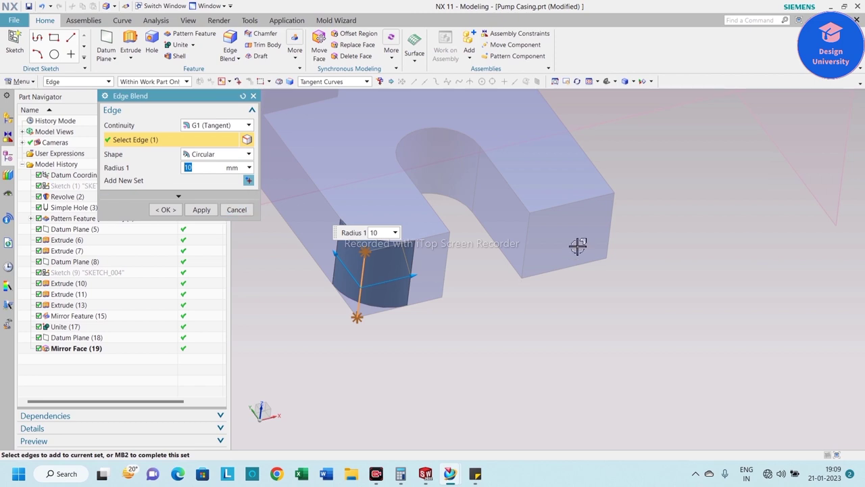
left_click(607, 215)
scroll(622, 257, "down", 5)
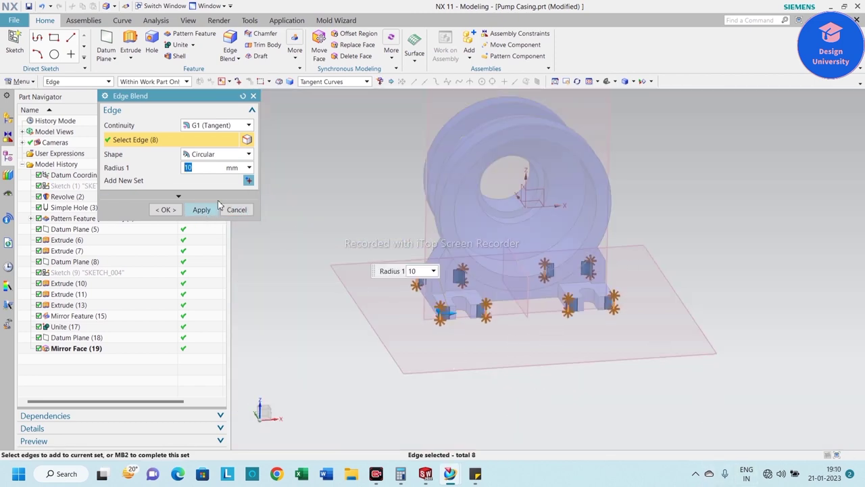
scroll(483, 351, "up", 5)
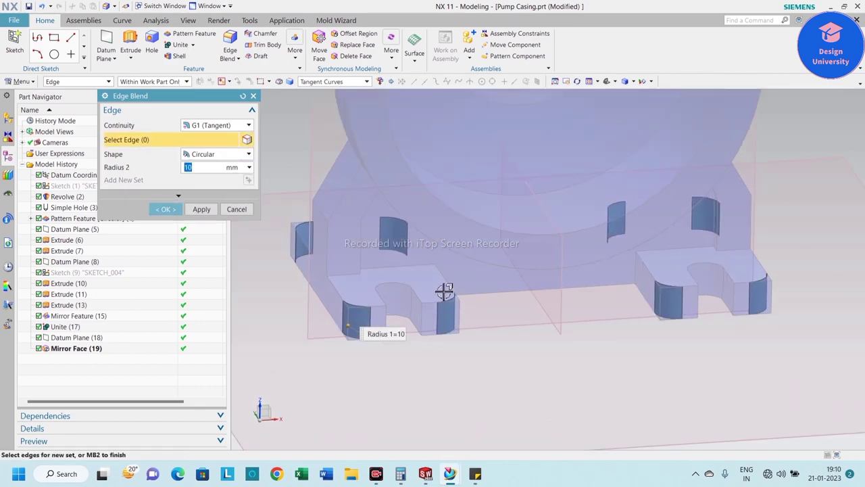
left_click(167, 208)
scroll(553, 322, "down", 3)
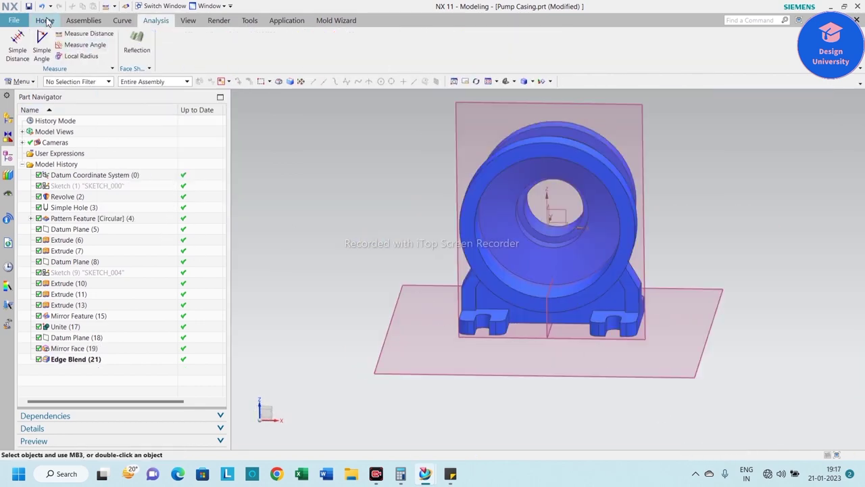
left_click(45, 20)
- Create an At Distance datum plane offset 140 mm from the datum CSYS's XZ plane
left_click(105, 60)
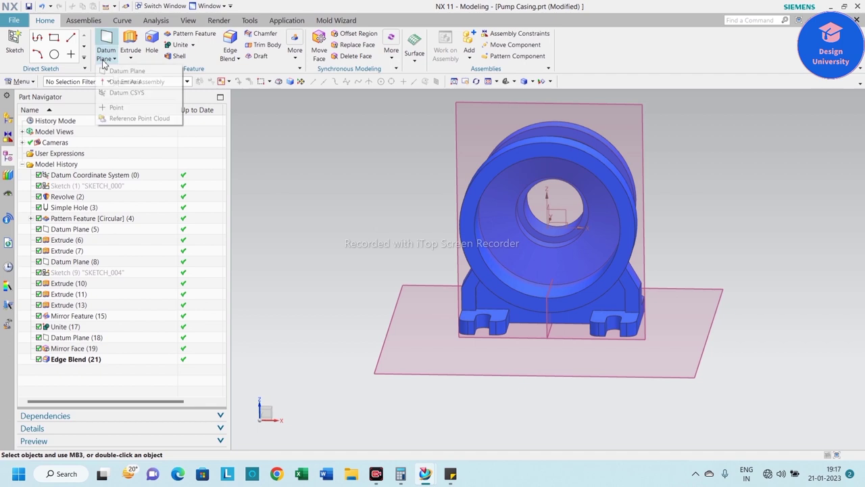
left_click(115, 71)
scroll(557, 212, "up", 4)
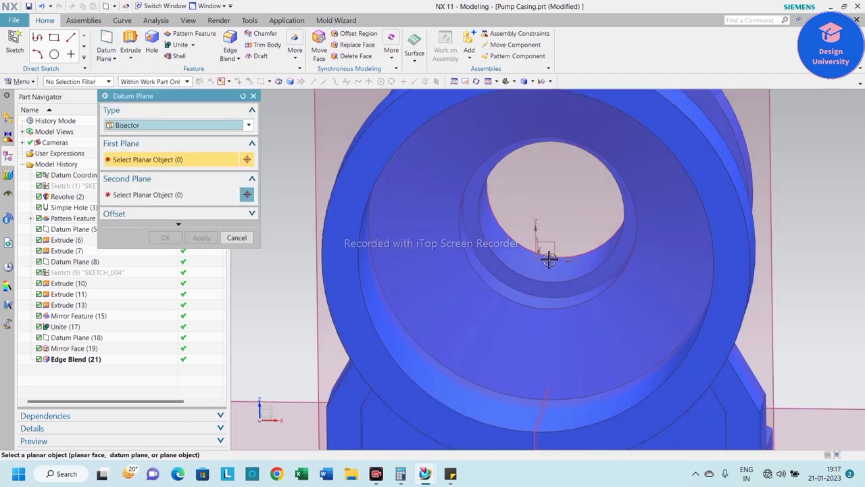
left_click(176, 125)
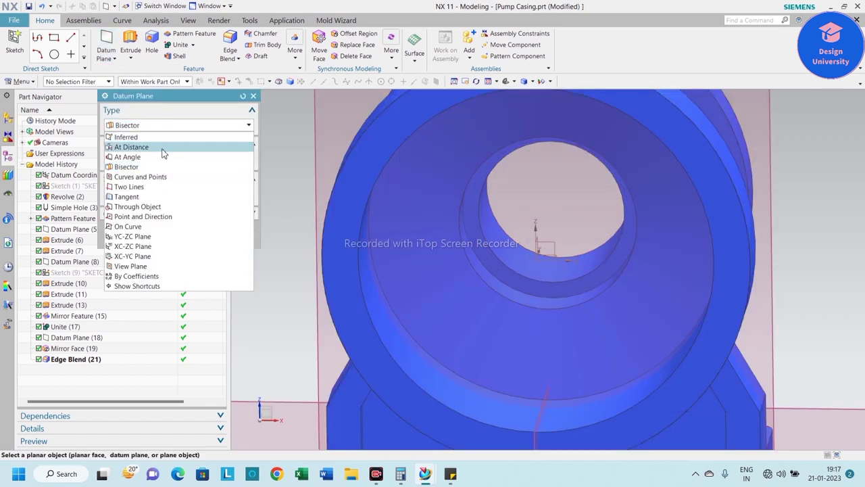
left_click(160, 147)
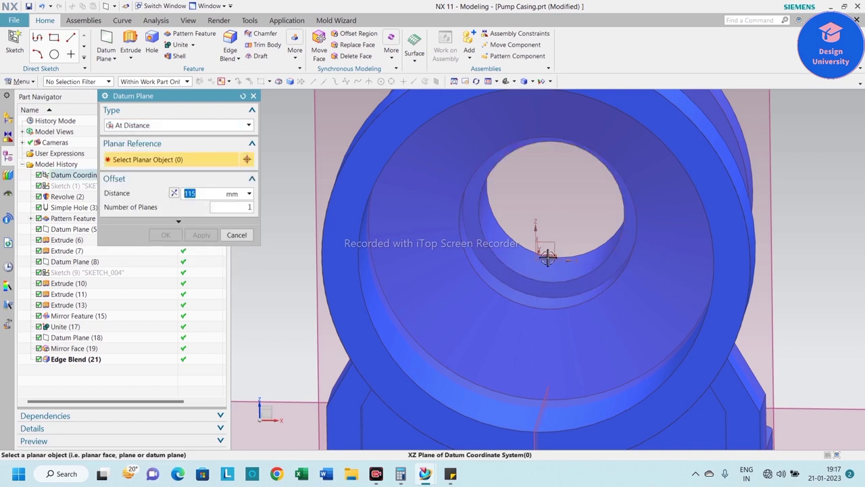
left_click(602, 256)
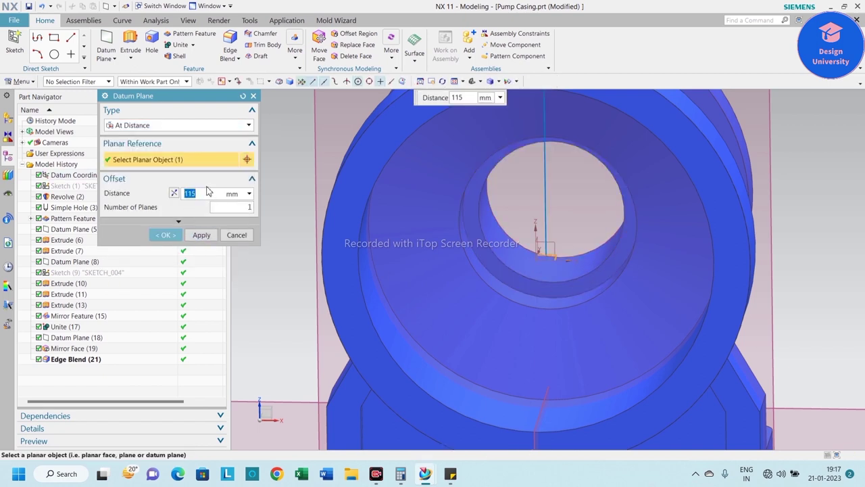
type("140")
key("Return")
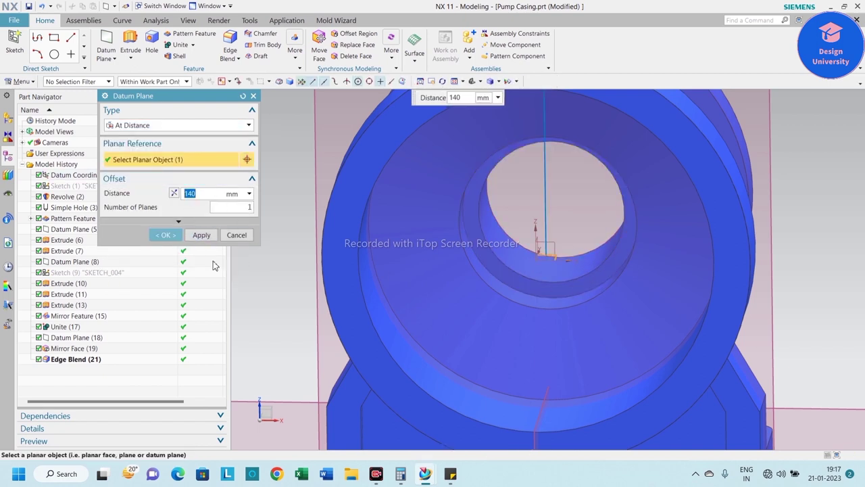
left_click(164, 235)
scroll(606, 248, "down", 5)
mouse_move(606, 248)
middle_mouse_down()
mouse_move(528, 259)
mouse_move(326, 166)
middle_mouse_up()
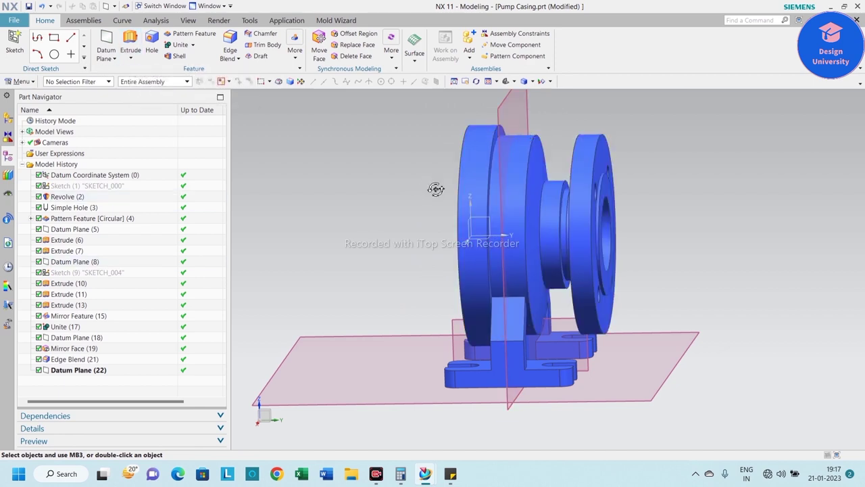
- Create an At Distance datum plane offset 31.5/2 mm from the casing's flat side face
middle_click_drag(437, 187, 345, 236)
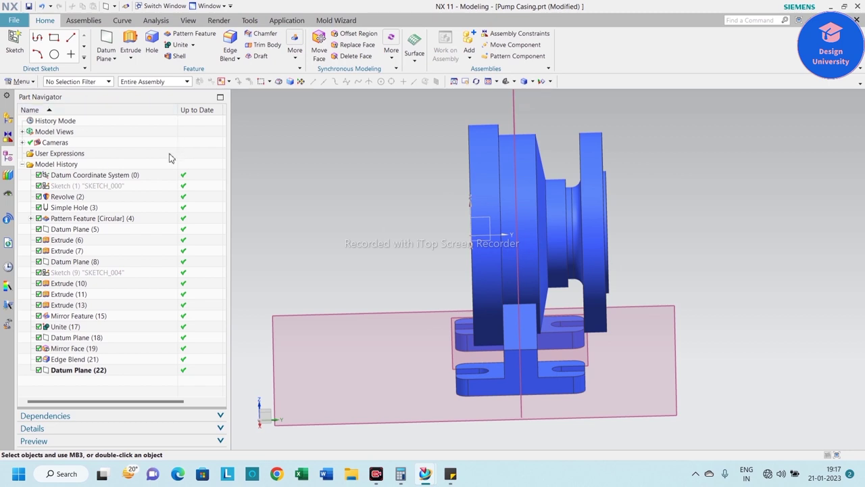
left_click(132, 58)
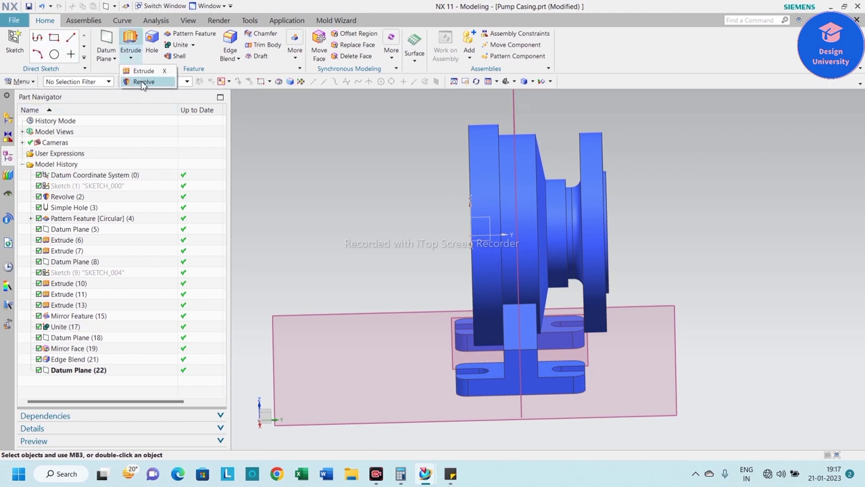
left_click(106, 58)
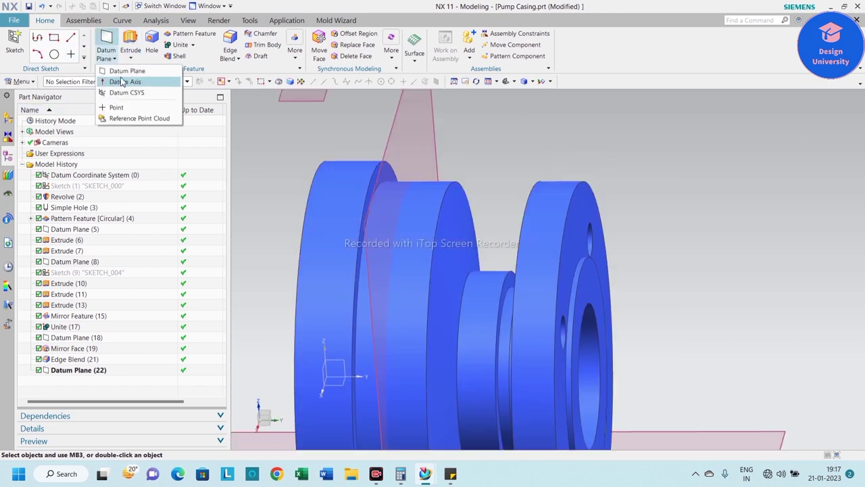
left_click(126, 81)
left_click(139, 126)
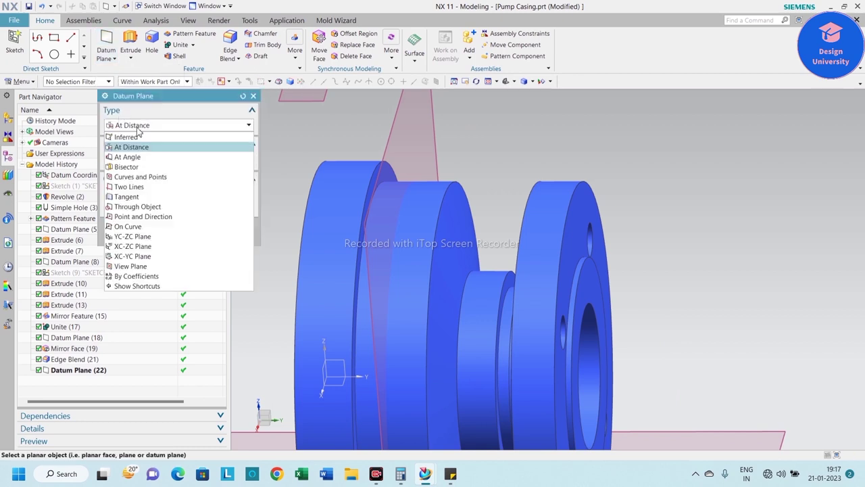
left_click(136, 147)
scroll(396, 178, "up", 2)
scroll(386, 174, "up", 1)
left_click(347, 217)
type("31.5/2")
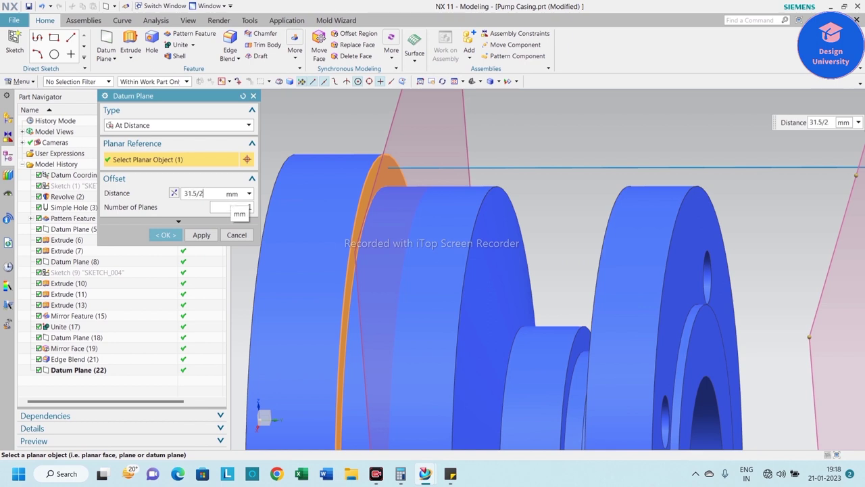
key("Return")
middle_click(494, 196)
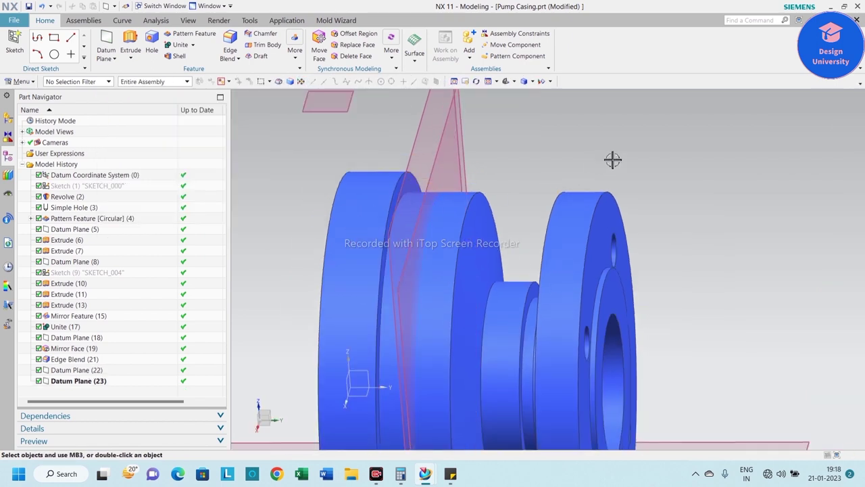
middle_click_drag(614, 158, 601, 155)
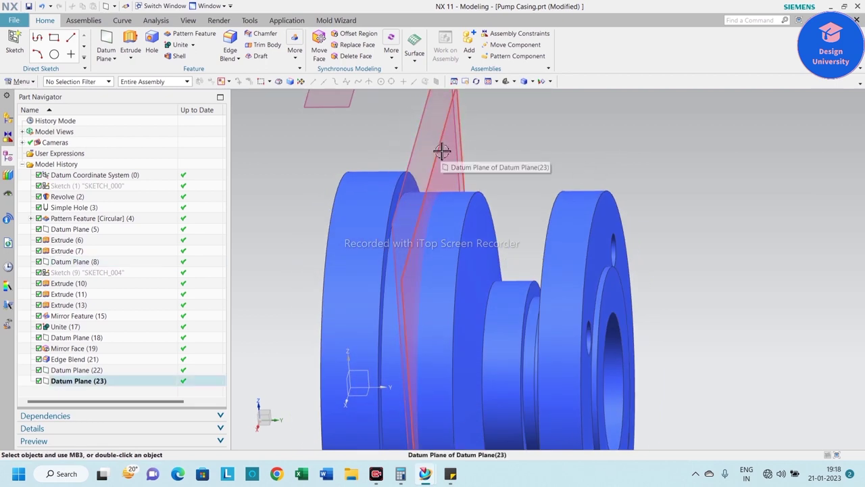
- Review Datum Plane (23)'s offset without changes, then hide Datum Plane (8) with Ctrl+B
double_click(100, 381)
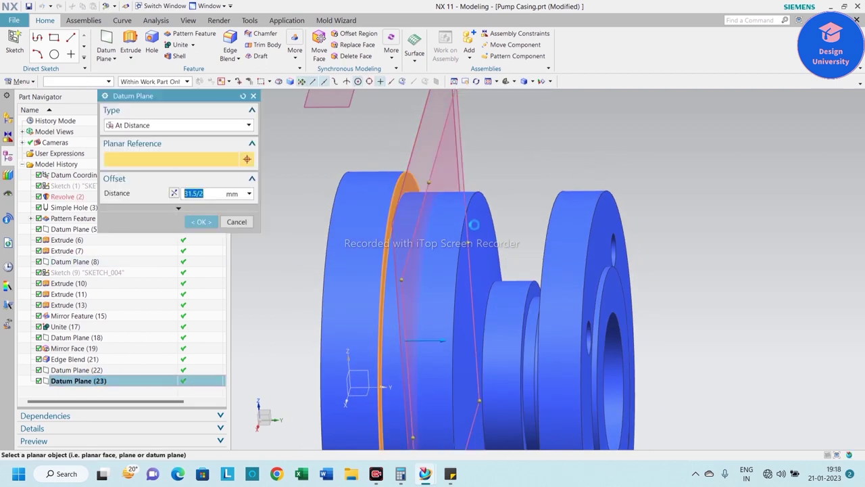
mouse_move(600, 164)
middle_mouse_down()
mouse_move(610, 160)
mouse_move(392, 213)
middle_mouse_up()
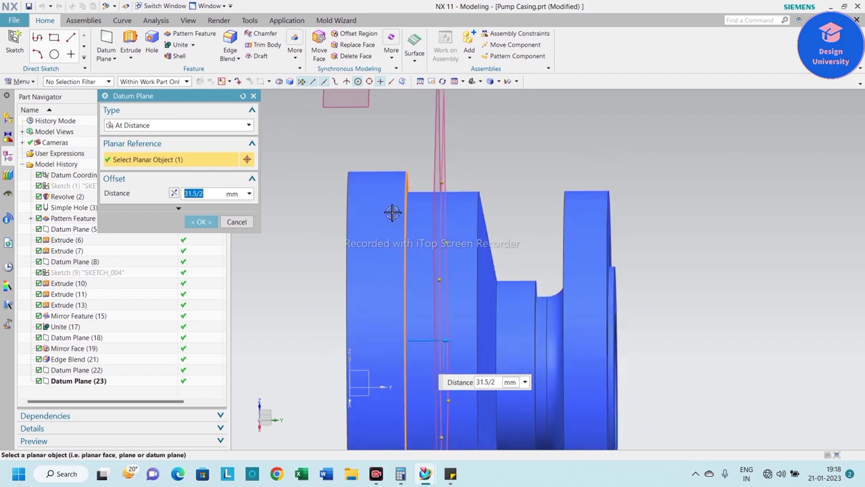
left_click(237, 222)
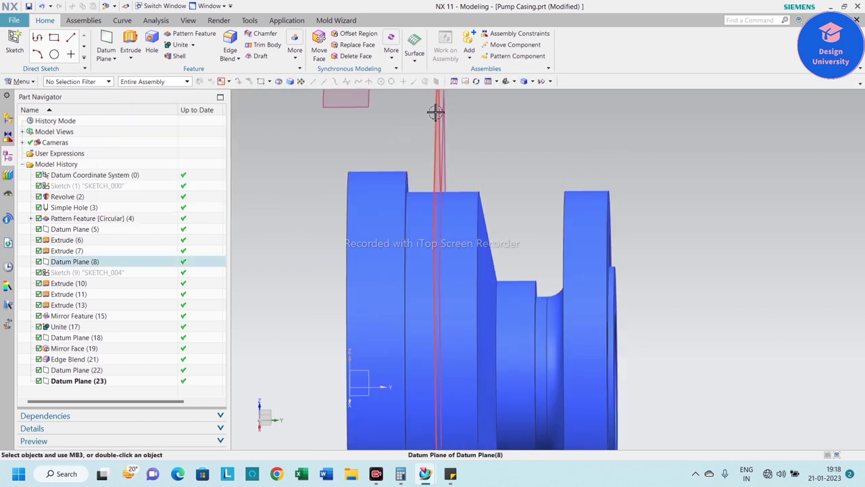
right_click(438, 113)
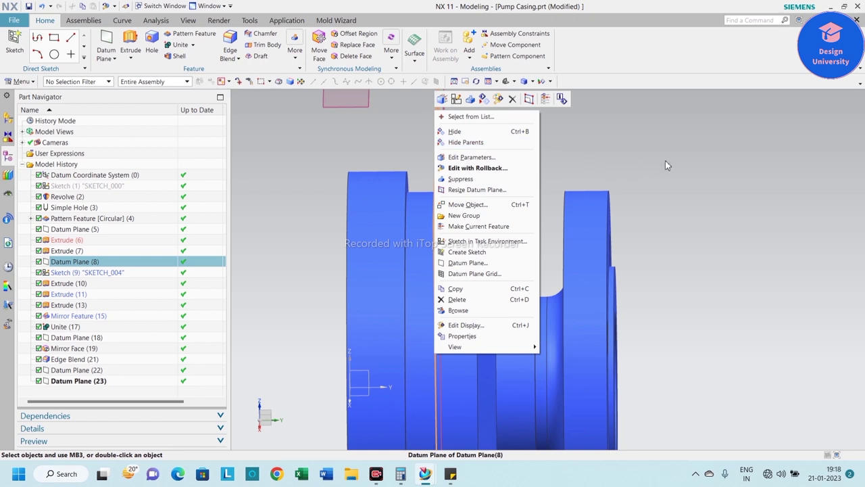
left_click(425, 129)
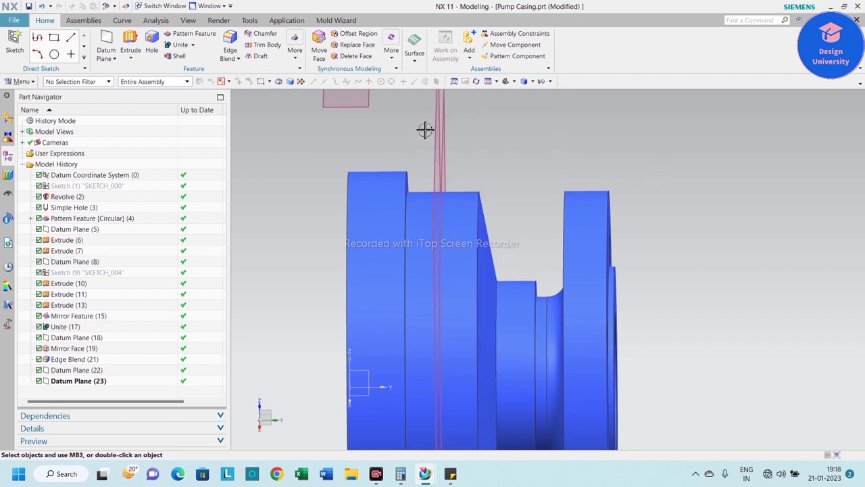
key("ctrl+b")
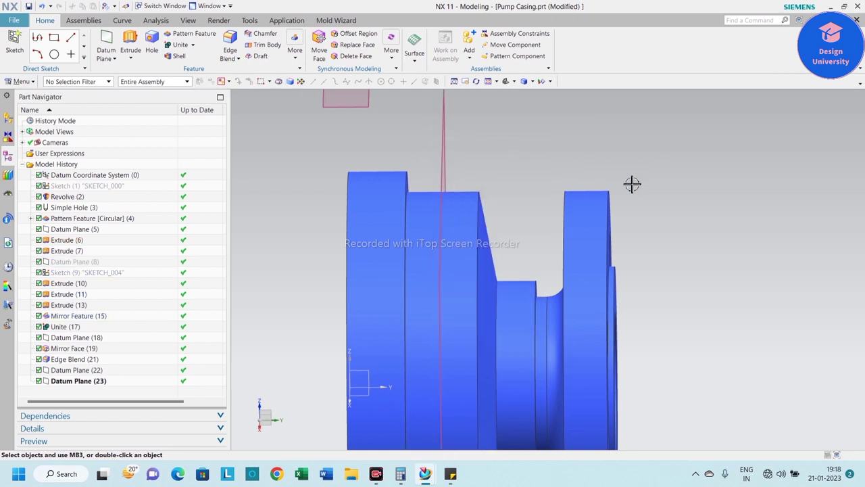
- Finish SKETCH_007 and turn the casing to an oblique 3-D view
mouse_move(616, 187)
middle_mouse_down()
mouse_move(440, 139)
mouse_move(406, 169)
middle_mouse_up()
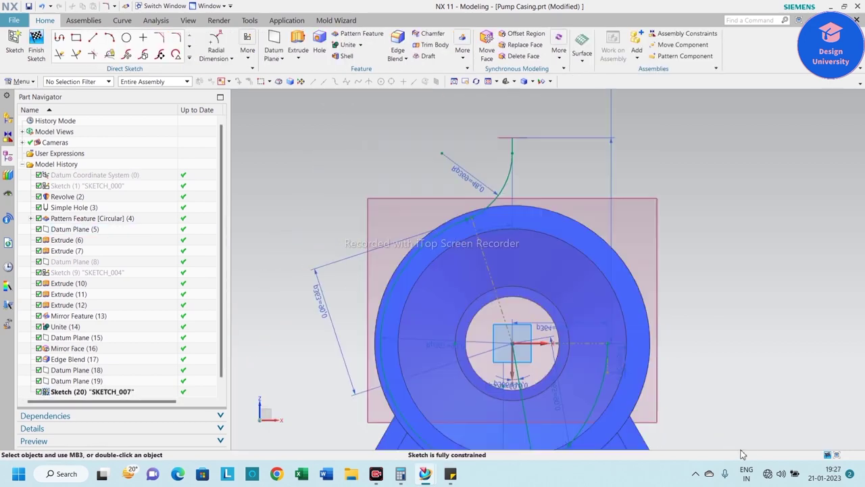
scroll(496, 336, "up", 4)
scroll(608, 291, "down", 3)
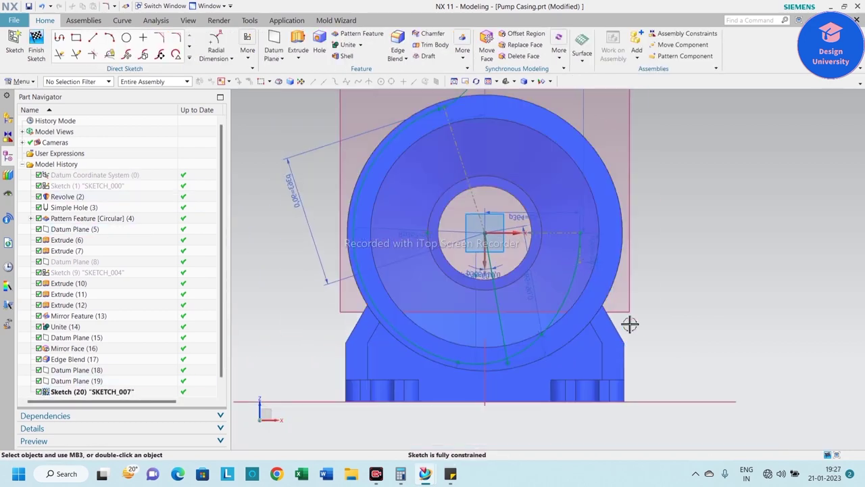
left_click(36, 44)
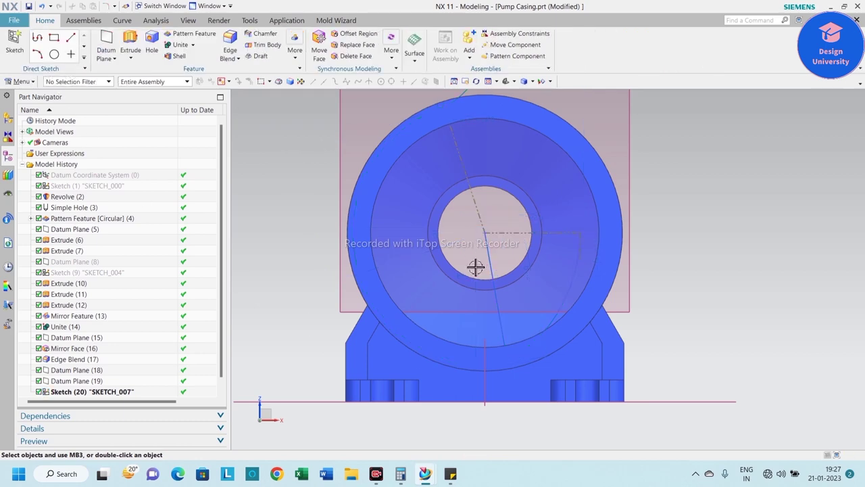
scroll(371, 242, "down", 2)
middle_click_drag(323, 269, 322, 289)
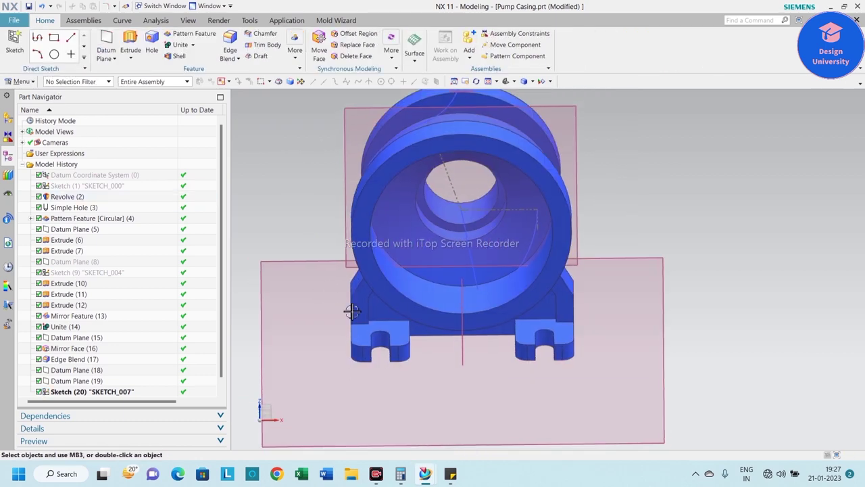
scroll(396, 175, "down", 3)
scroll(396, 176, "up", 3)
mouse_move(482, 187)
middle_mouse_down()
mouse_move(539, 175)
mouse_move(481, 186)
middle_mouse_up()
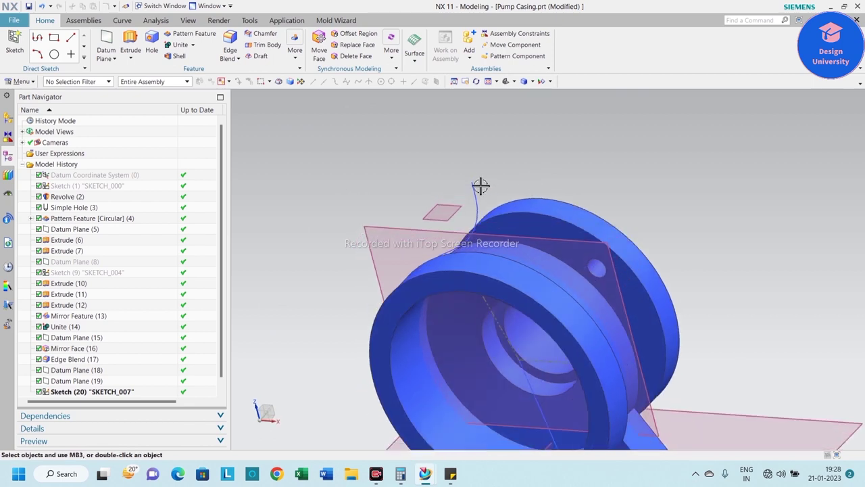
- Create a Curves and Points datum plane at the discharge curve's top endpoint
left_click(109, 59)
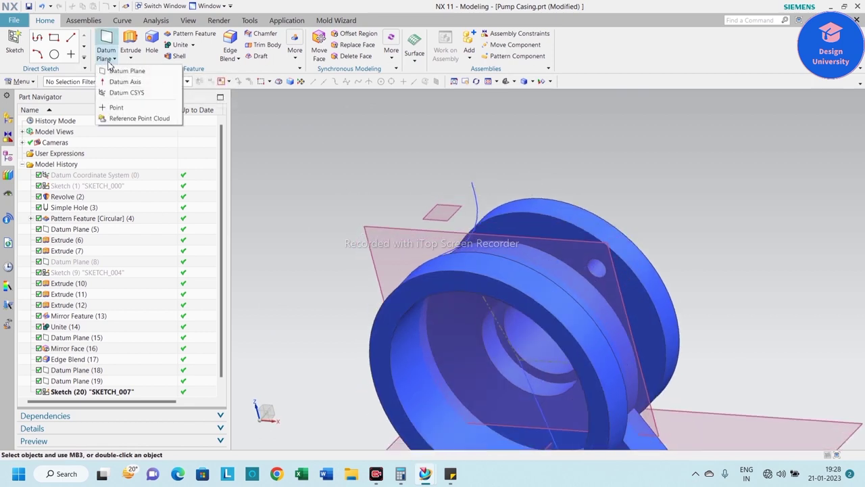
left_click(117, 72)
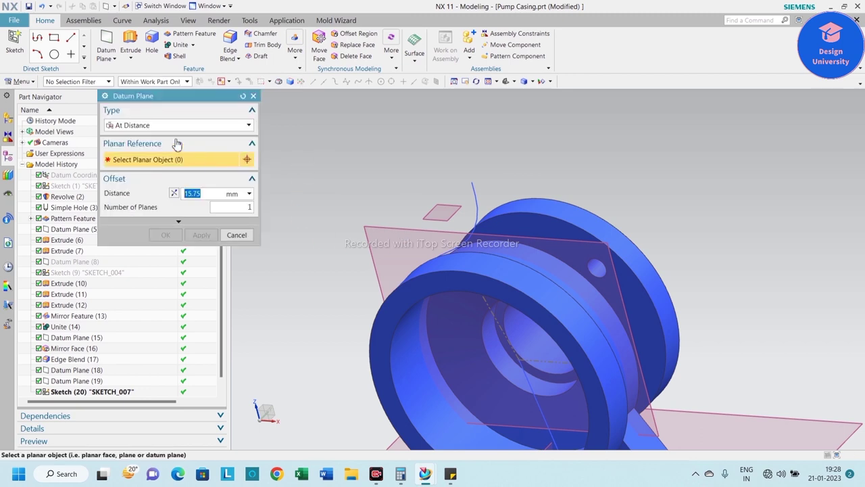
left_click(169, 126)
left_click(160, 176)
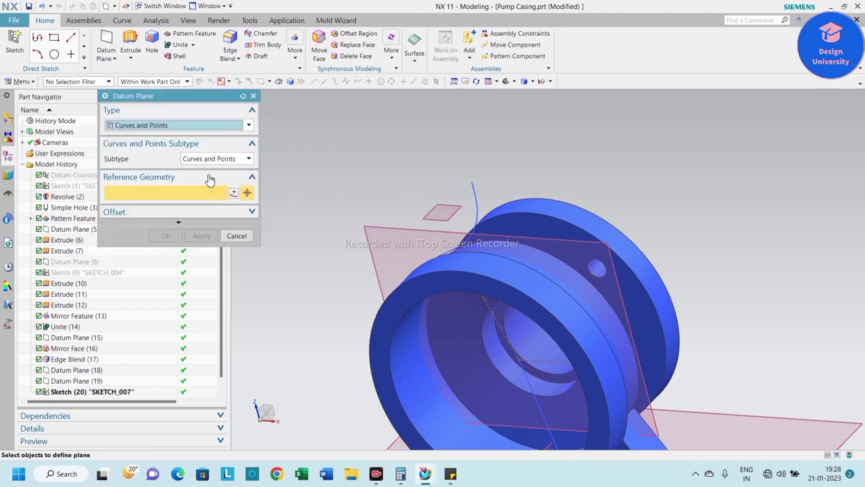
left_click(471, 178)
left_click(165, 235)
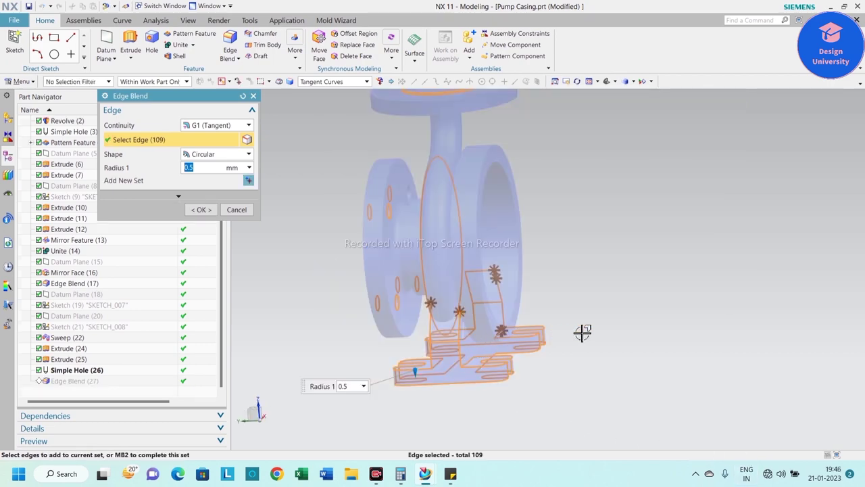
- Apply the 0.5 mm Edge Blend to the 109 selected casing edges
mouse_move(582, 333)
middle_mouse_down()
mouse_move(686, 340)
mouse_move(620, 331)
mouse_move(590, 336)
mouse_move(586, 347)
middle_mouse_up()
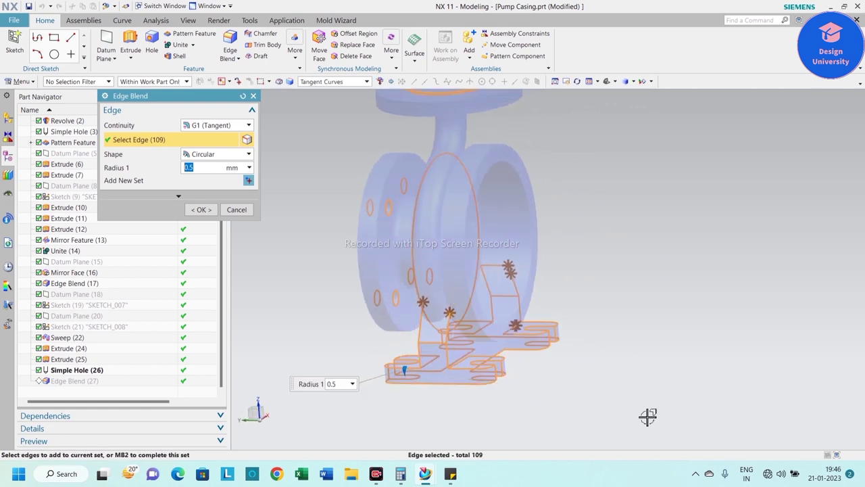
middle_click(421, 235)
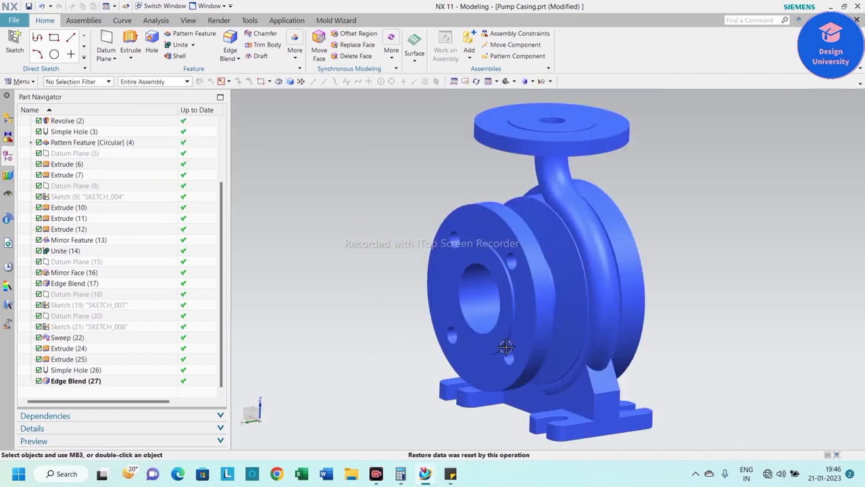
scroll(383, 192, "down", 1)
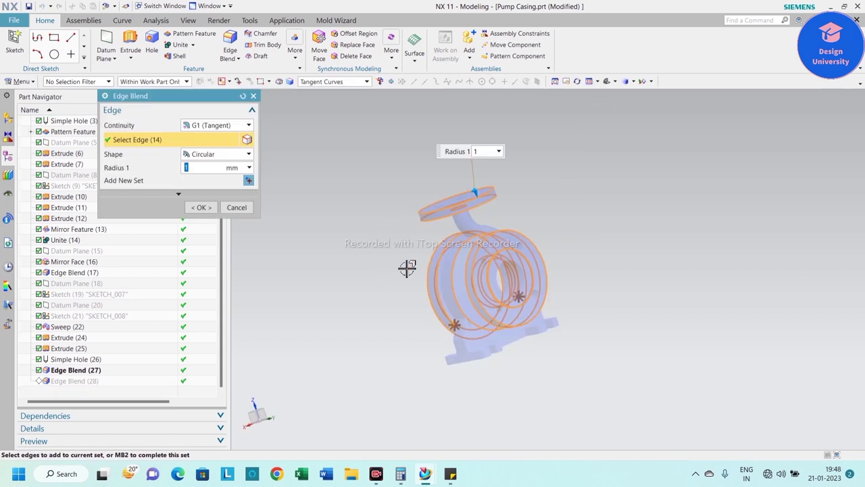
mouse_move(407, 267)
middle_mouse_down()
mouse_move(433, 249)
mouse_move(446, 264)
mouse_move(427, 266)
mouse_move(486, 250)
mouse_move(486, 257)
mouse_move(396, 246)
middle_mouse_up()
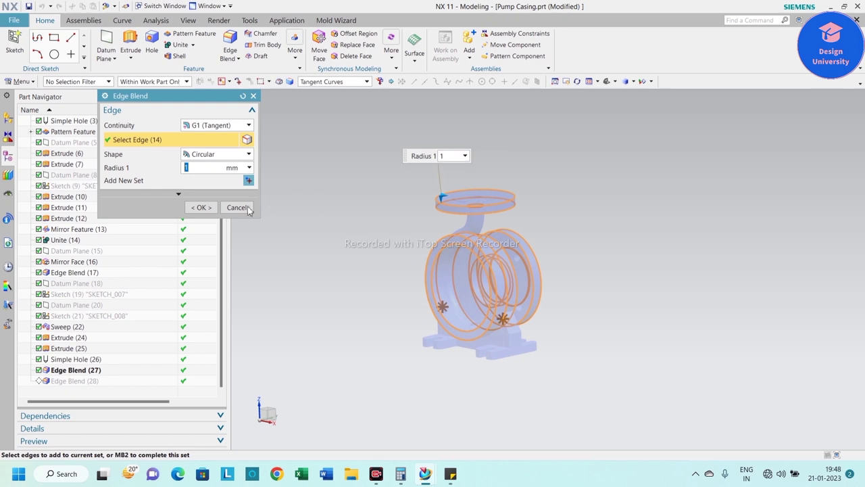
- Confirm the 1 mm blend on 14 rim edges, then a 1.5 mm blend on five inner ring edges
left_click(200, 207)
middle_click_drag(586, 304, 625, 274)
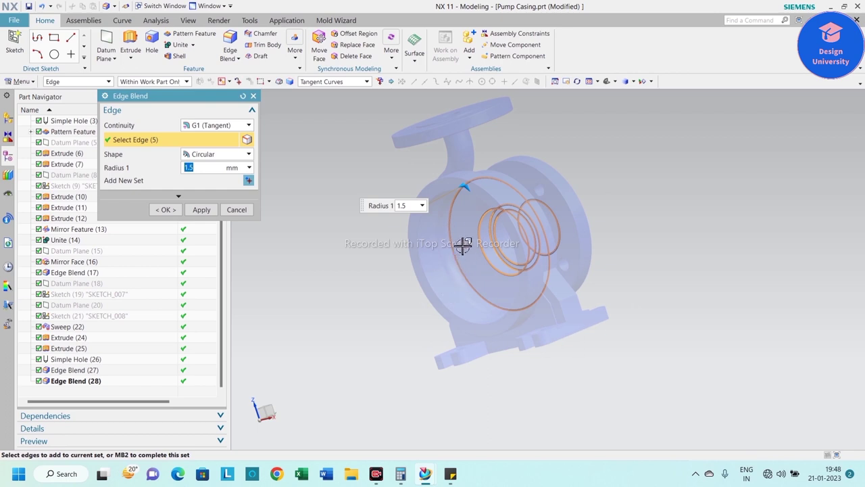
scroll(564, 311, "up", 3)
scroll(549, 260, "up", 3)
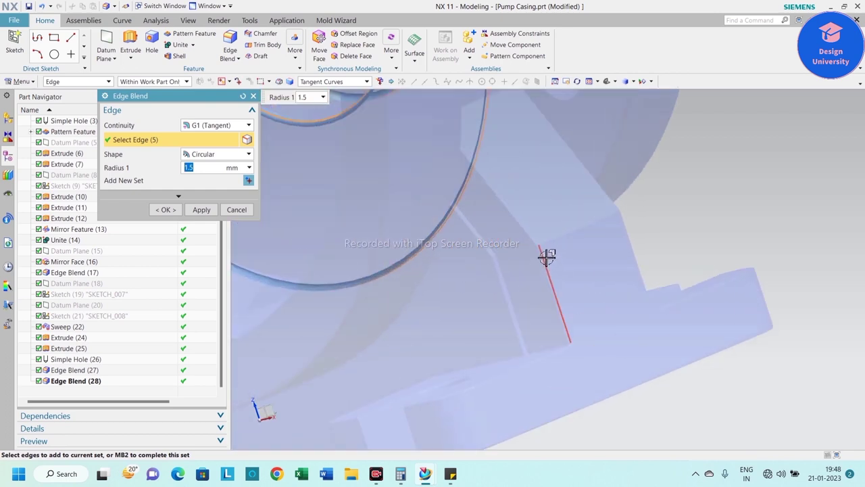
scroll(608, 237, "up", 2)
scroll(599, 205, "down", 3)
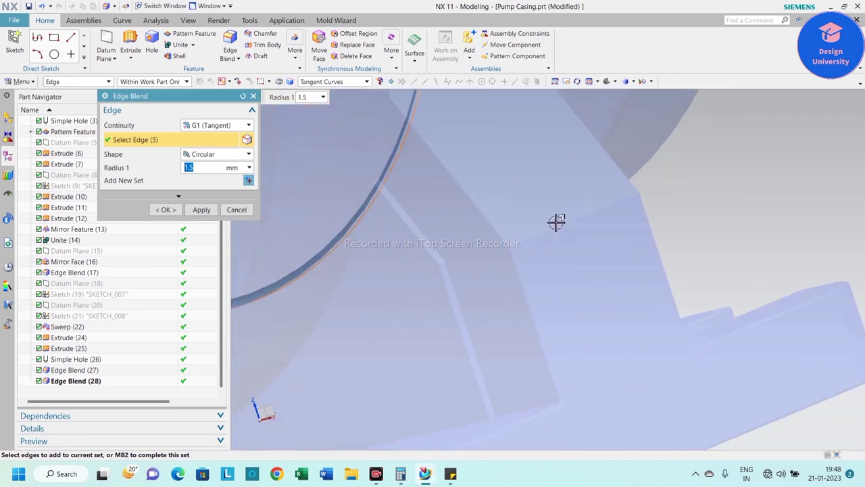
scroll(556, 224, "down", 3)
scroll(537, 231, "down", 2)
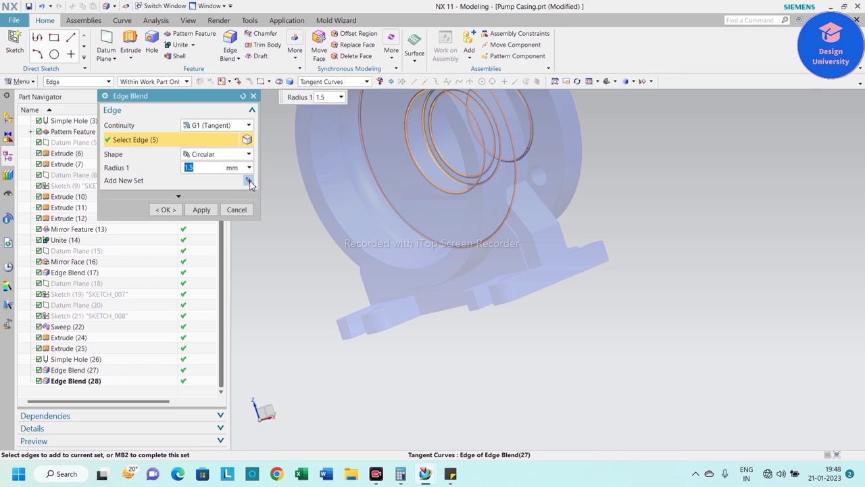
left_click(167, 212)
scroll(602, 251, "up", 3)
scroll(570, 315, "down", 3)
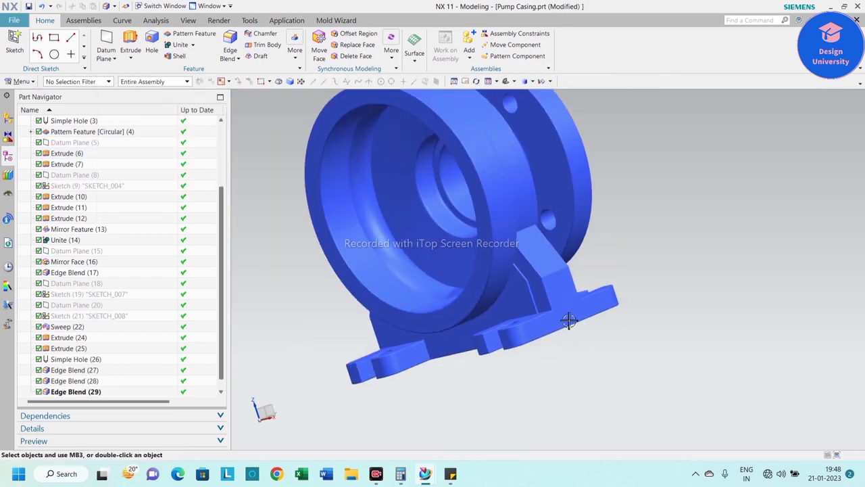
scroll(564, 284, "up", 4)
- Edit Edge Blend (27) to add four more edges, 113 in total at 0.5 mm
scroll(557, 253, "up", 3)
double_click(558, 253)
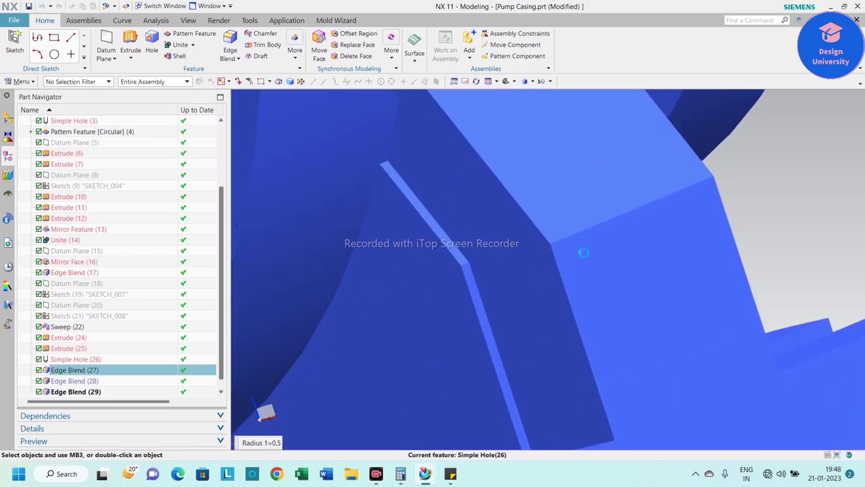
scroll(533, 233, "down", 1)
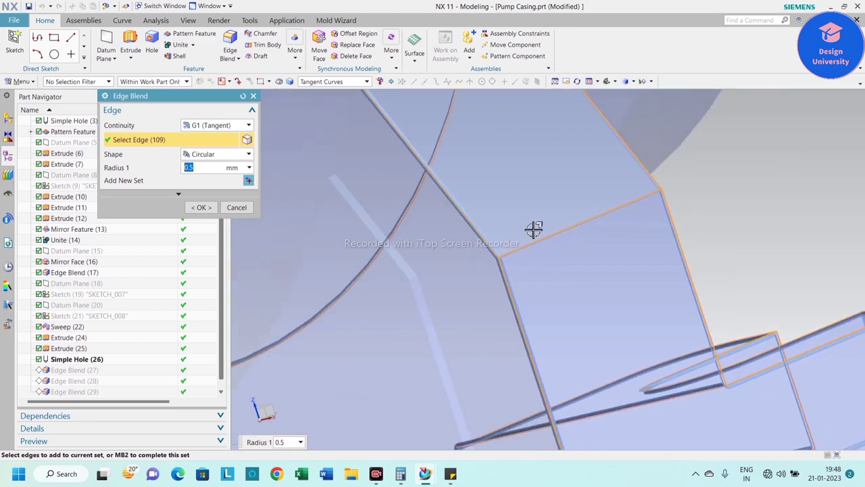
scroll(514, 270, "down", 2)
scroll(497, 264, "up", 3)
scroll(503, 260, "up", 1)
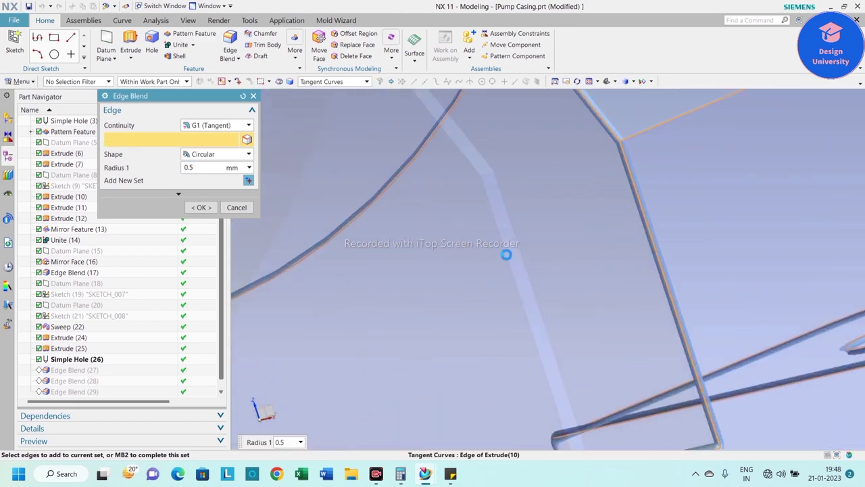
left_click(506, 253)
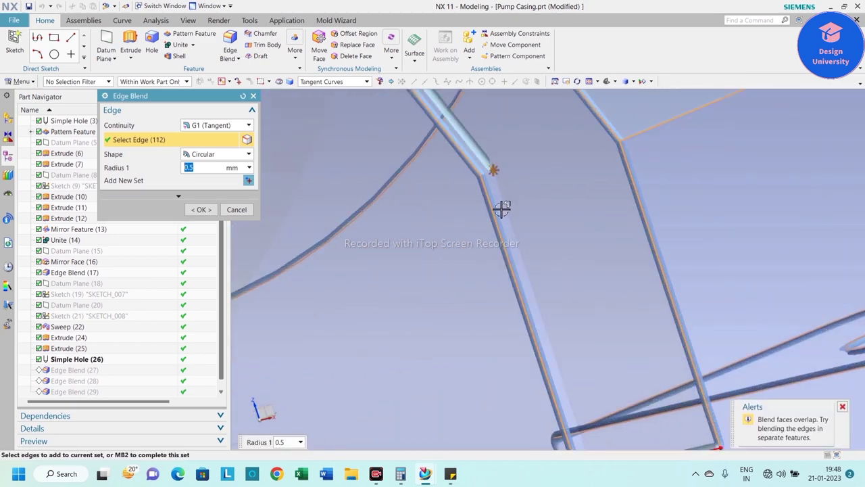
left_click(506, 203)
scroll(500, 149, "down", 2)
scroll(537, 247, "up", 3)
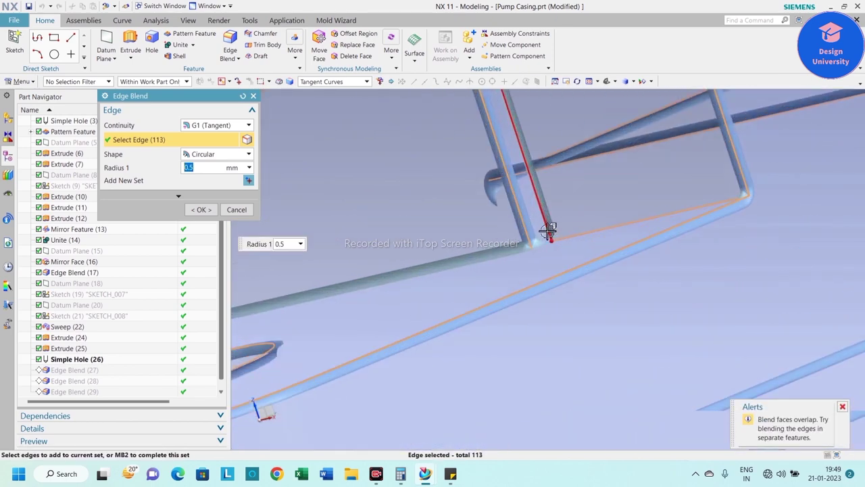
scroll(564, 242, "up", 2)
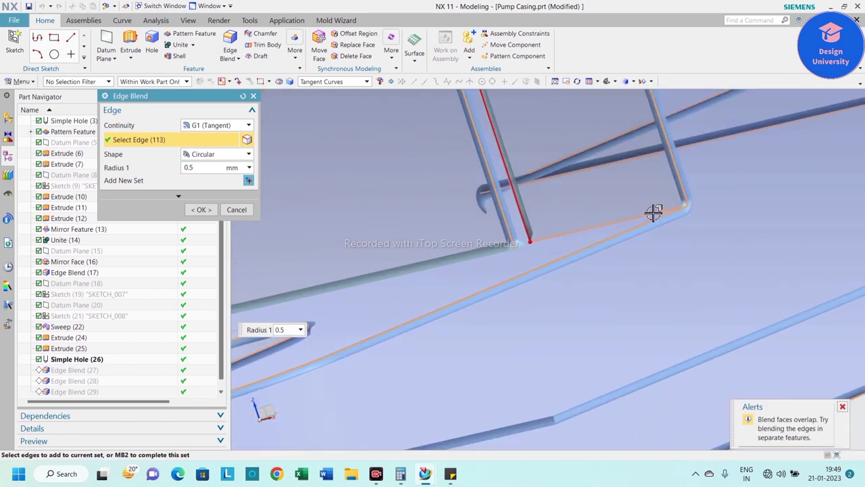
middle_click(653, 213)
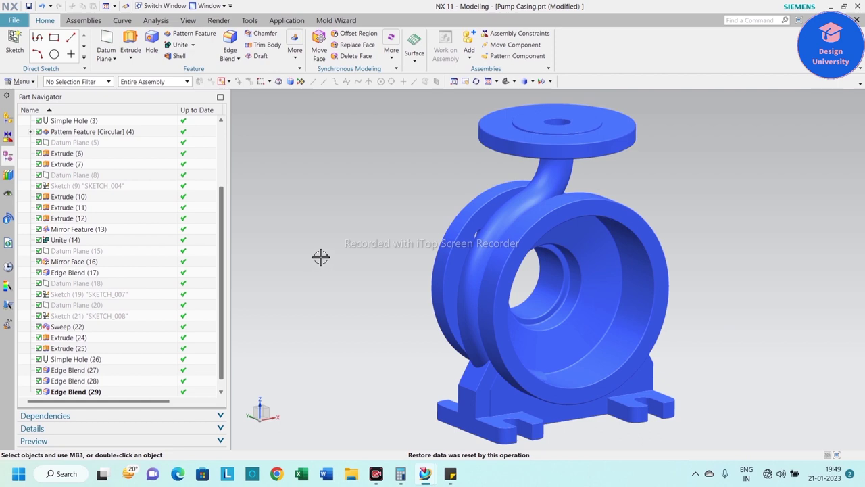